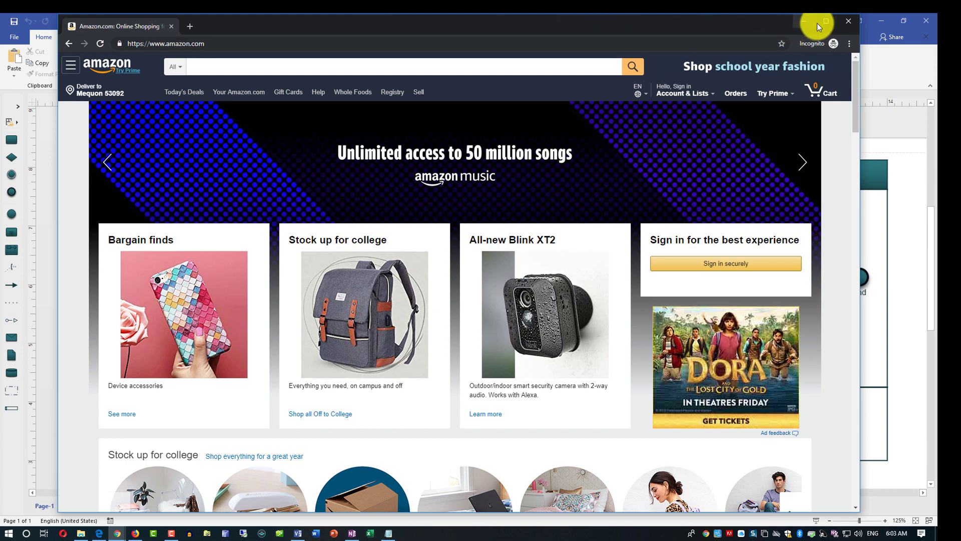
Maximize the Amazon window and open the "Stock up for college" product selection.
left_click(818, 23)
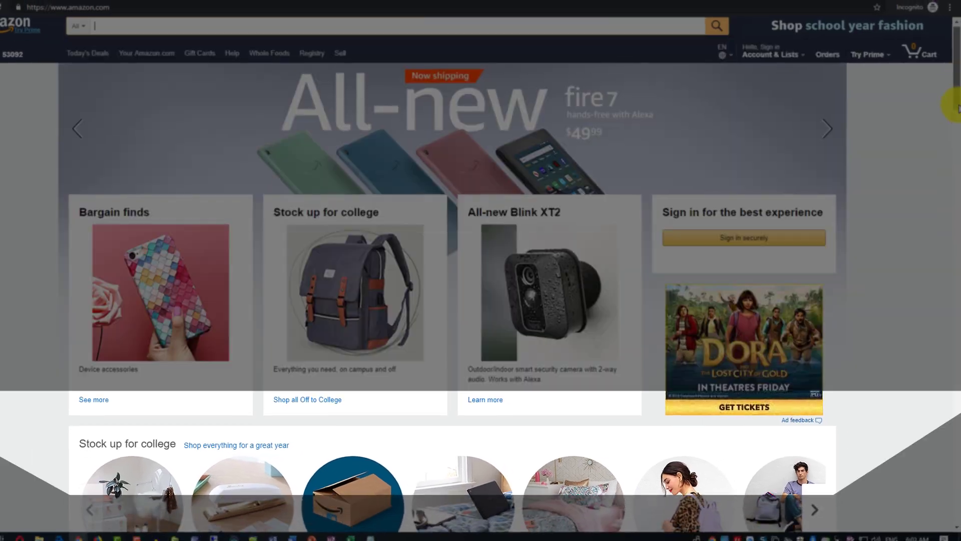
left_click_drag(954, 97, 956, 135)
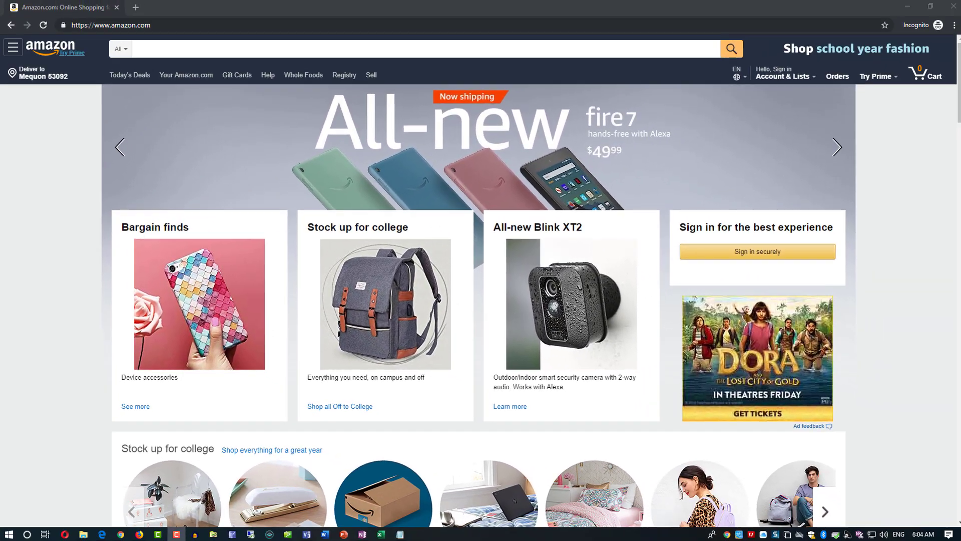
left_click(619, 335)
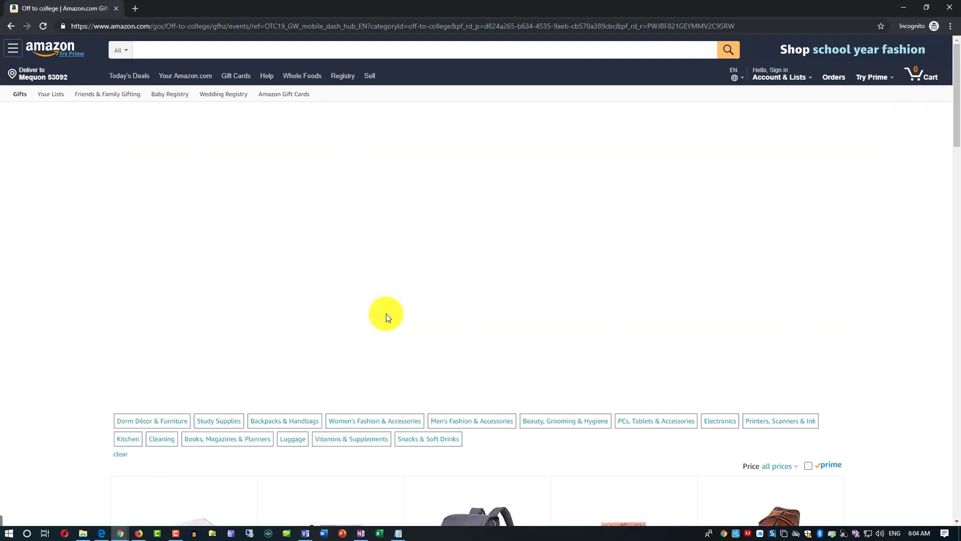
Add the HP Premium24 printer paper to the shopping cart and open the cart.
scroll(517, 345, "down", 2)
scroll(517, 345, "down", 10)
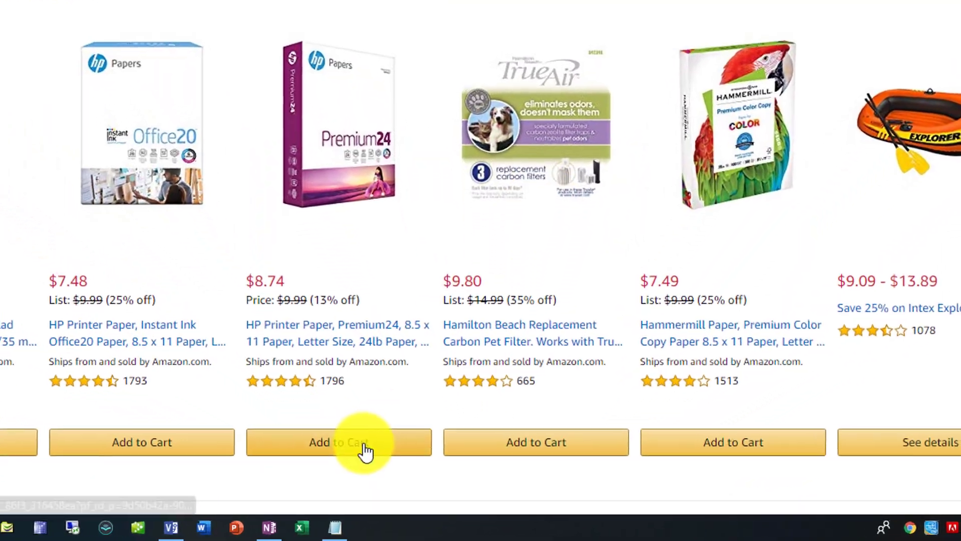
left_click(379, 455)
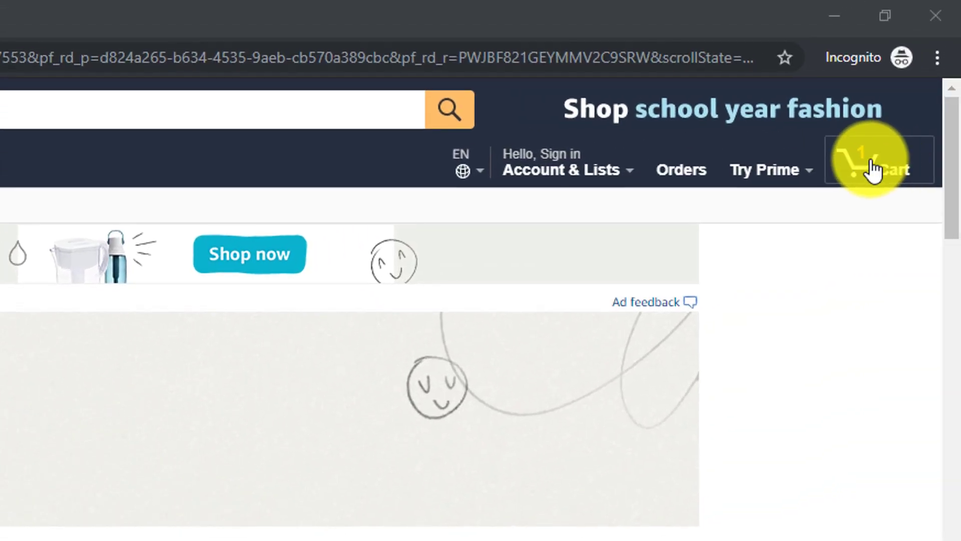
left_click(871, 168)
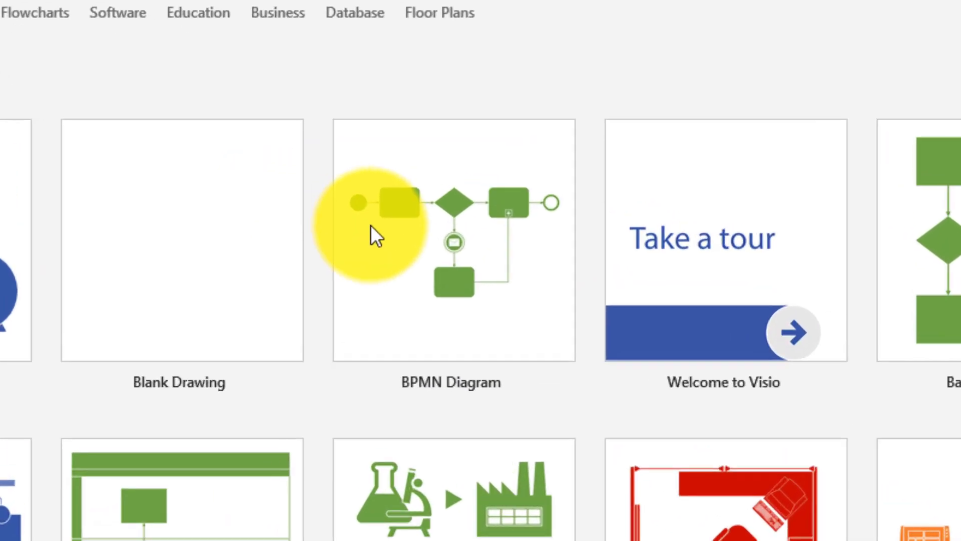
In Visio, search the new-drawing templates for "bpmn" and open the BPMN Diagram template.
left_click(332, 191)
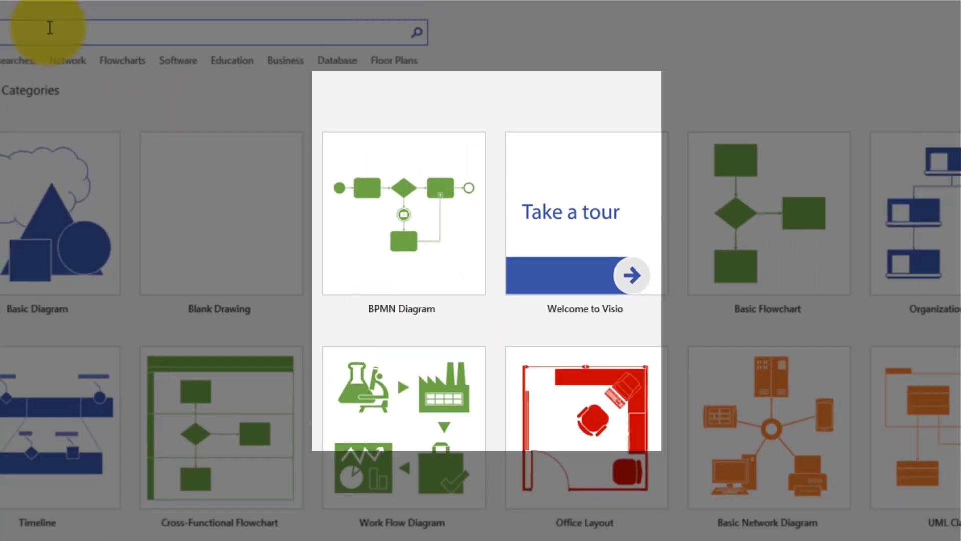
left_click(49, 27)
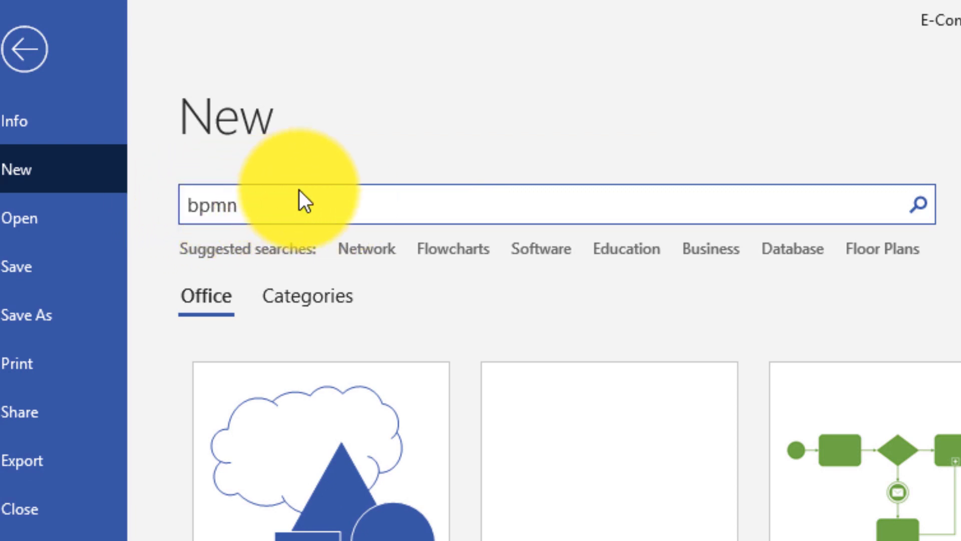
key("Return")
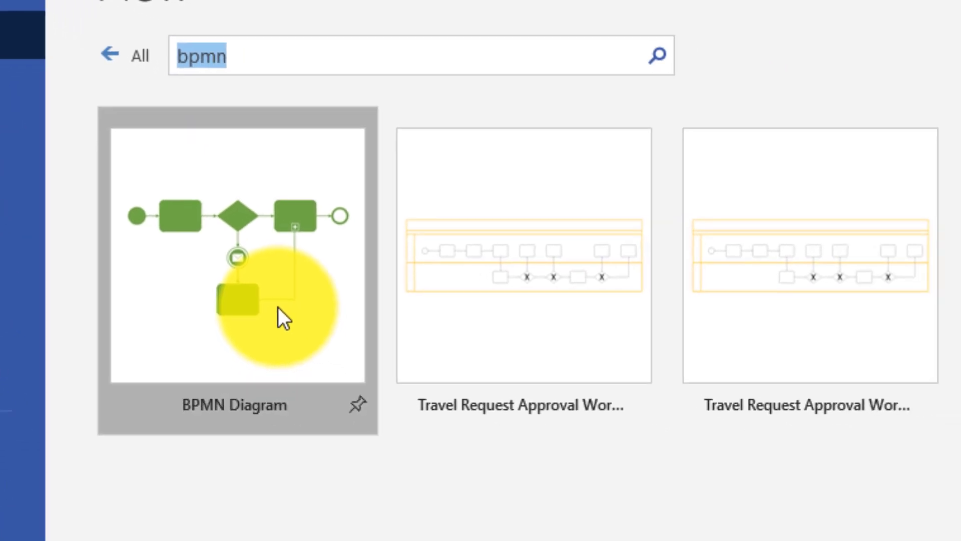
left_click(381, 371)
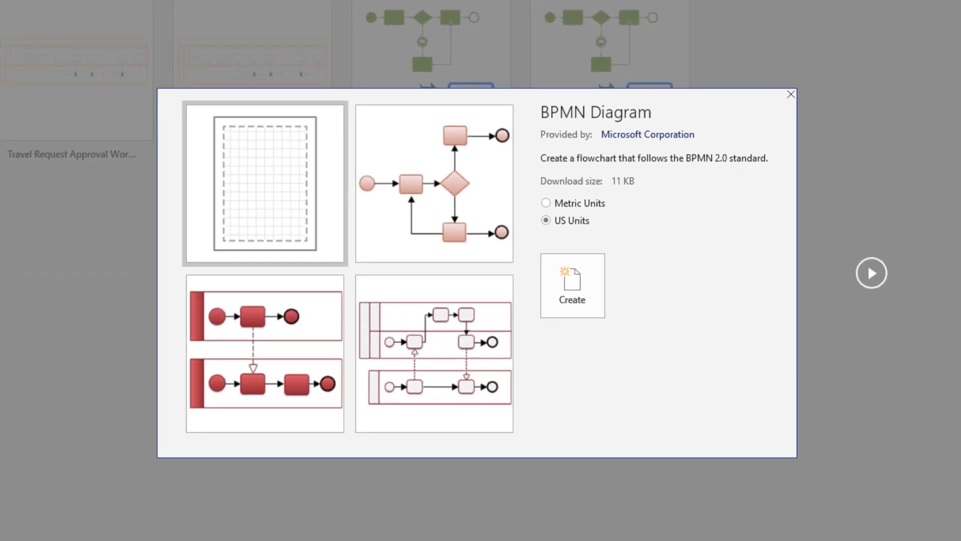
Create a drawing in US units from the BPMN Process with Multiple Roles variant and minimize the e-commerce drawing.
left_click(333, 306)
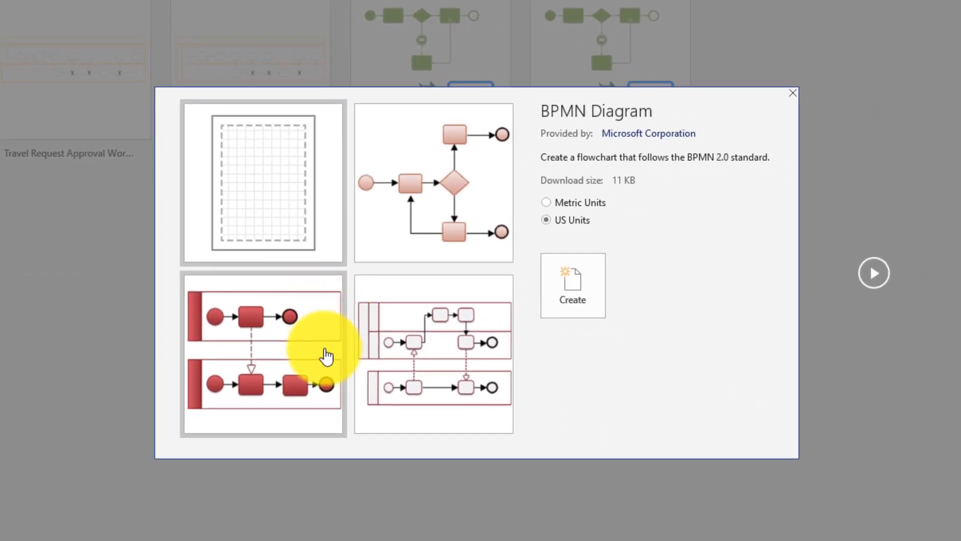
left_click(429, 256)
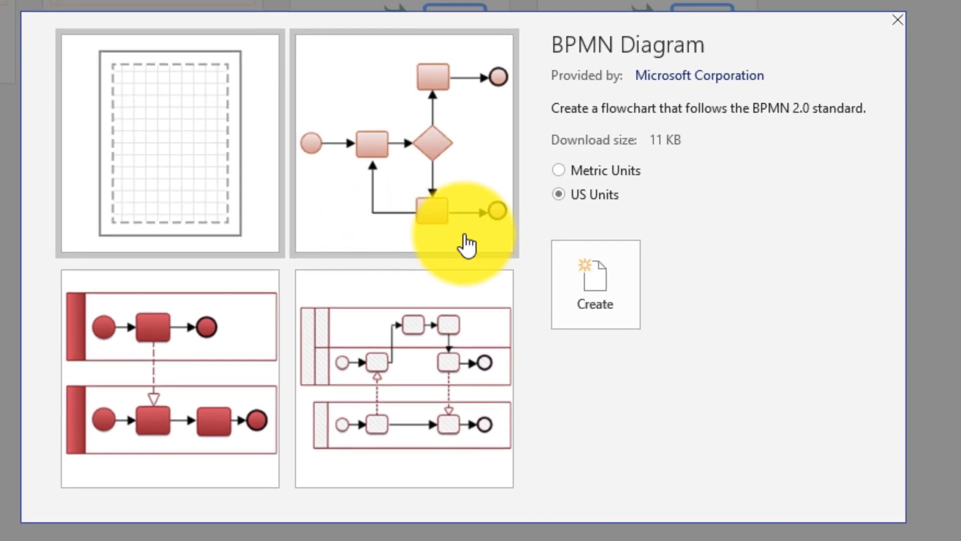
left_click(453, 245)
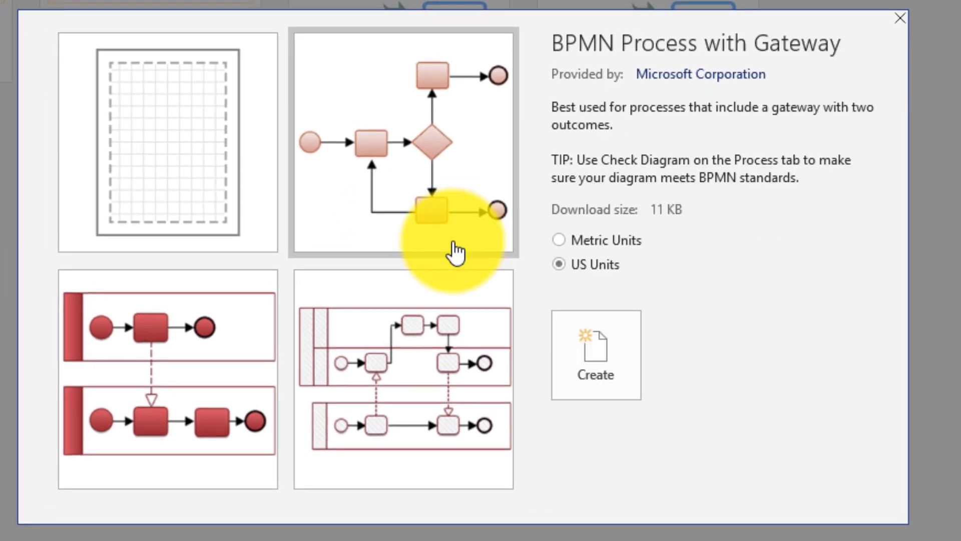
left_click(245, 393)
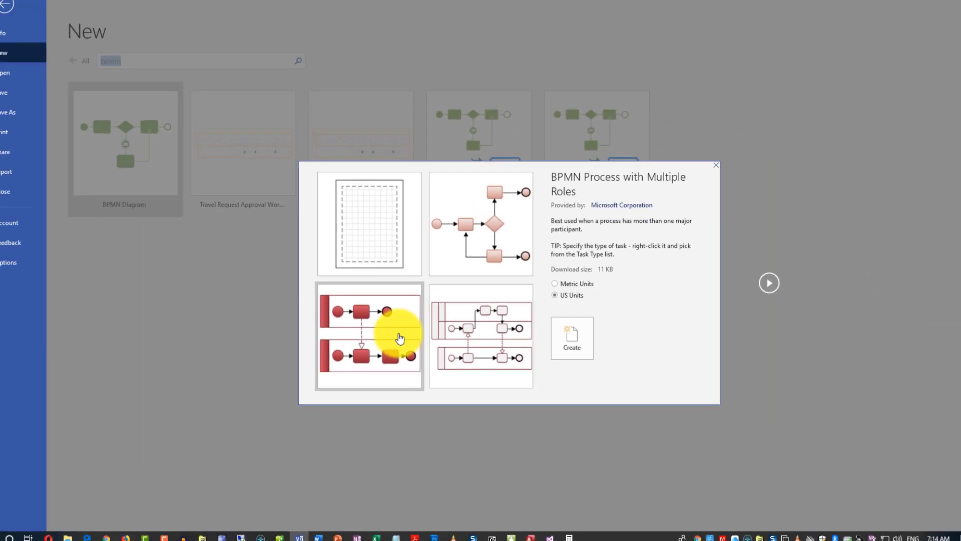
double_click(233, 383)
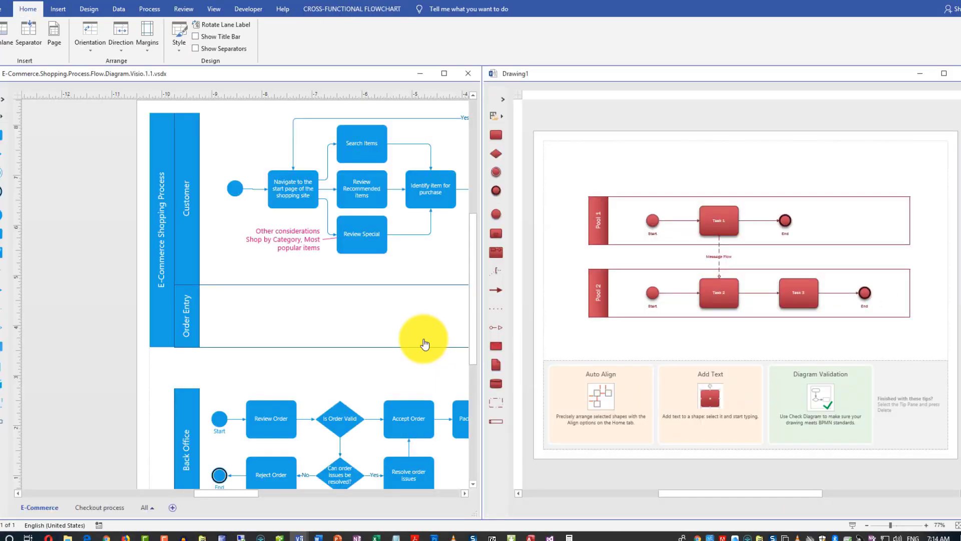
left_click(426, 74)
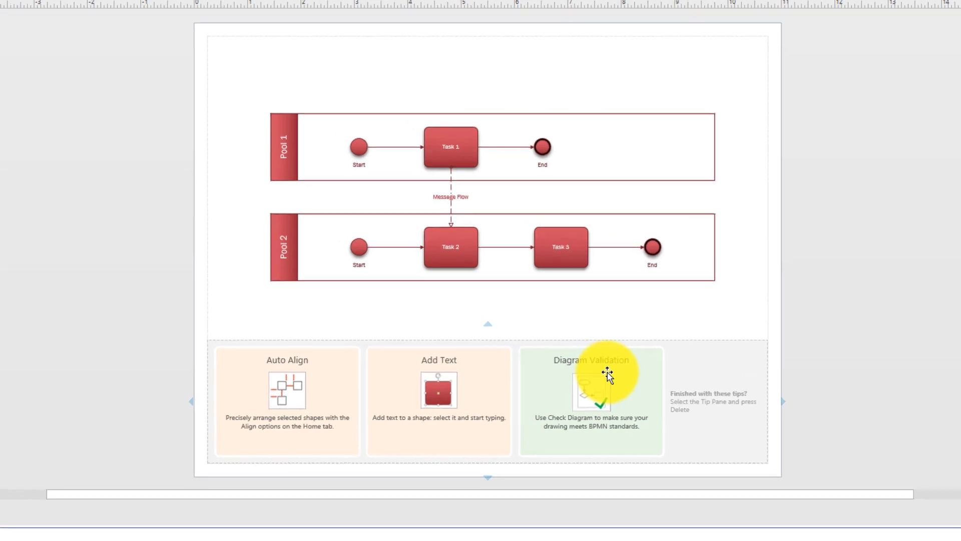
Delete both sample pools with their contents and the tip pane from the page.
left_click_drag(208, 54, 808, 301)
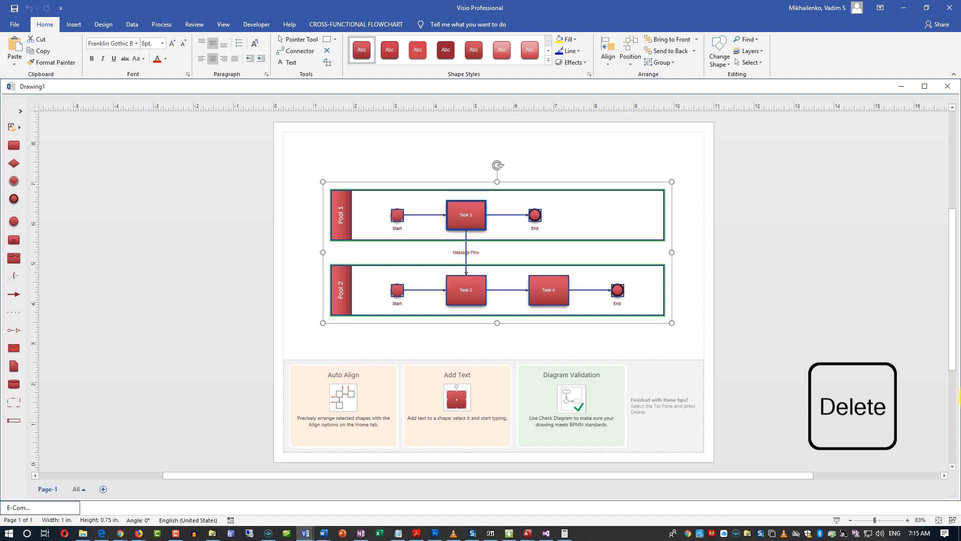
key("Delete")
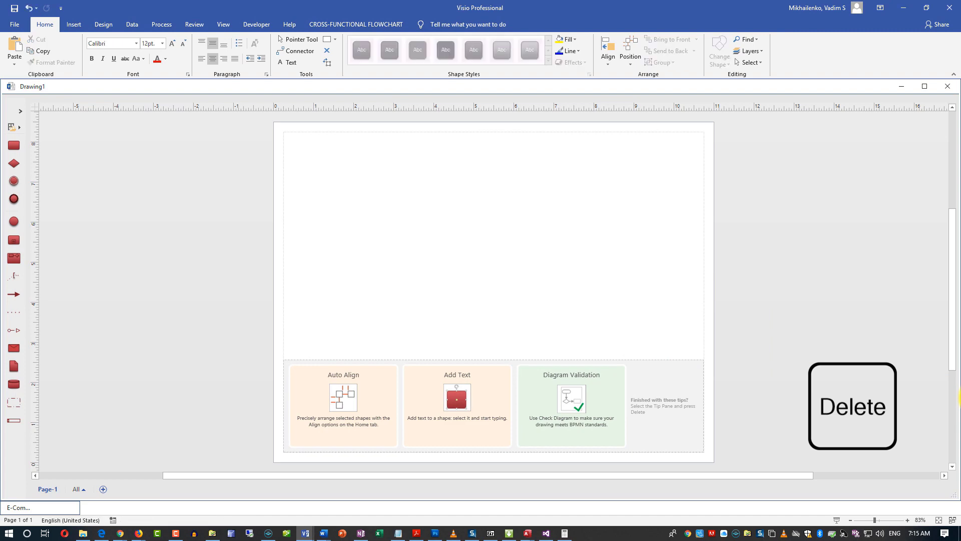
left_click_drag(262, 336, 787, 457)
key("Delete")
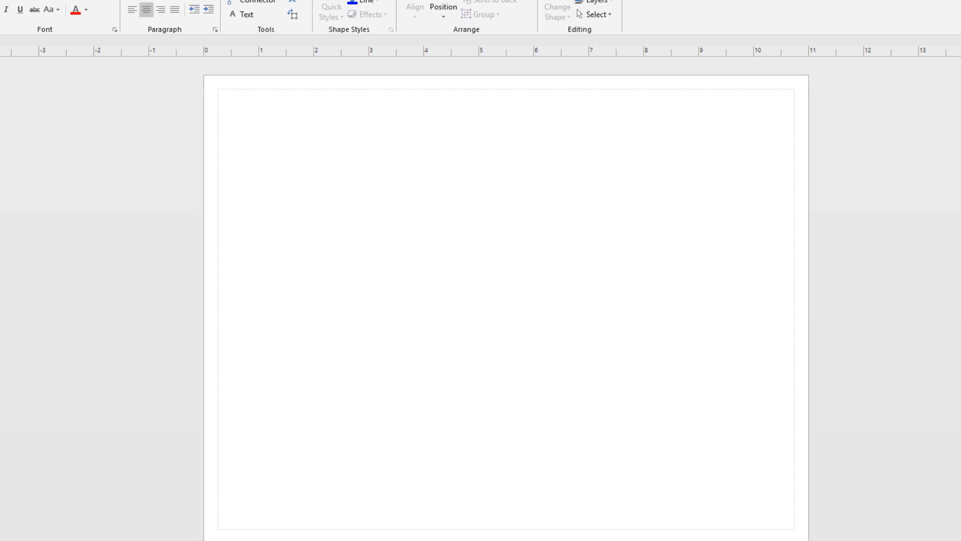
Place a Pool / Lane shape along the upper edge of the page and name it "Customer".
left_click(13, 74)
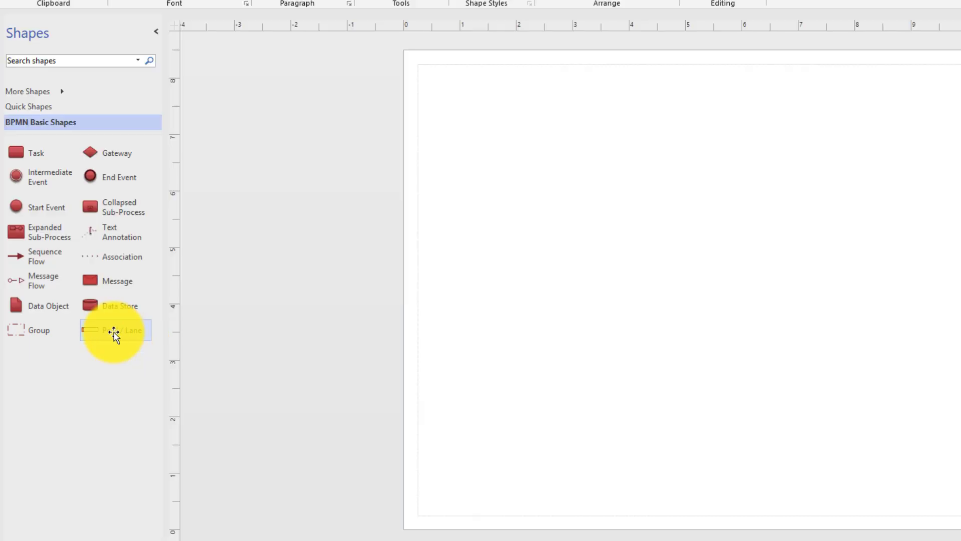
left_click_drag(114, 333, 662, 134)
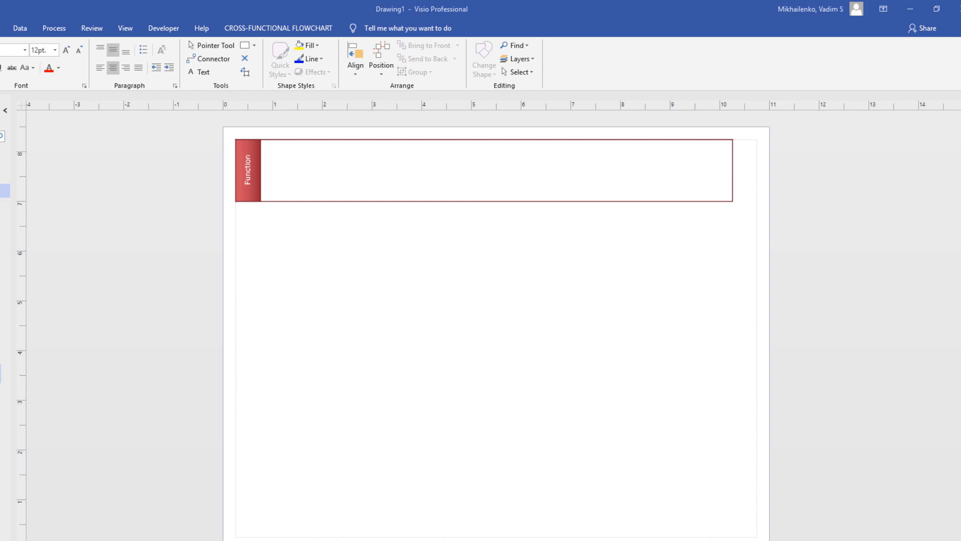
left_click(247, 179)
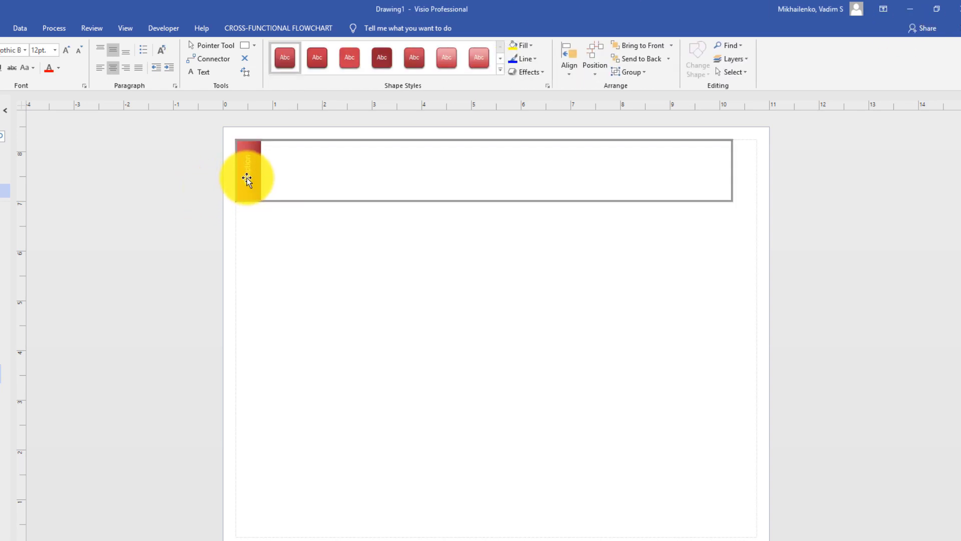
double_click(247, 179)
type("Customer")
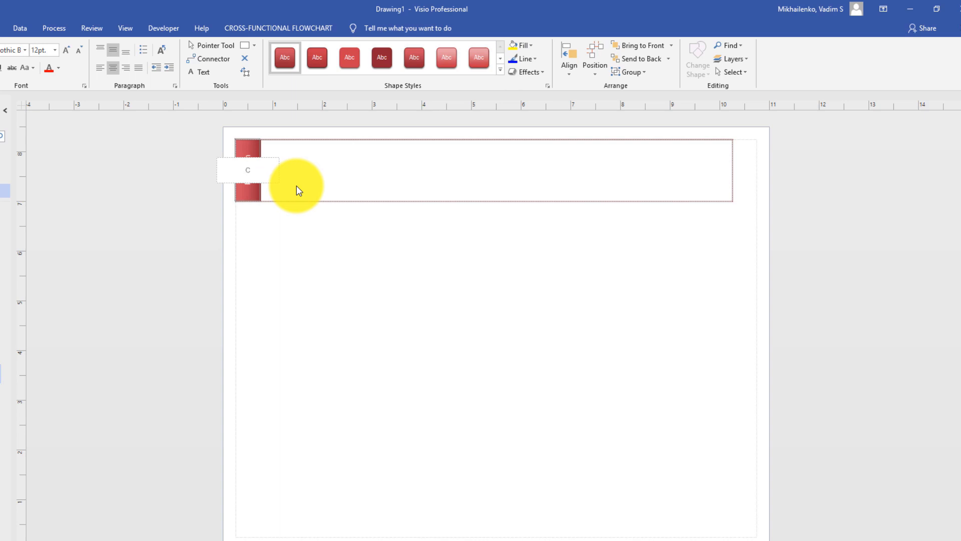
left_click(681, 345)
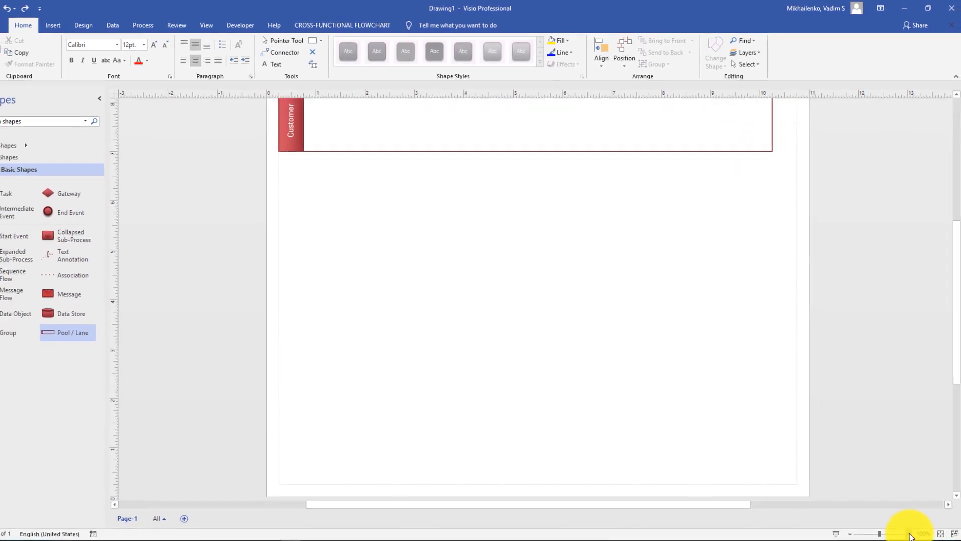
Extend the Customer pool downward to a height of about 3 in.
scroll(842, 463, "up", 3)
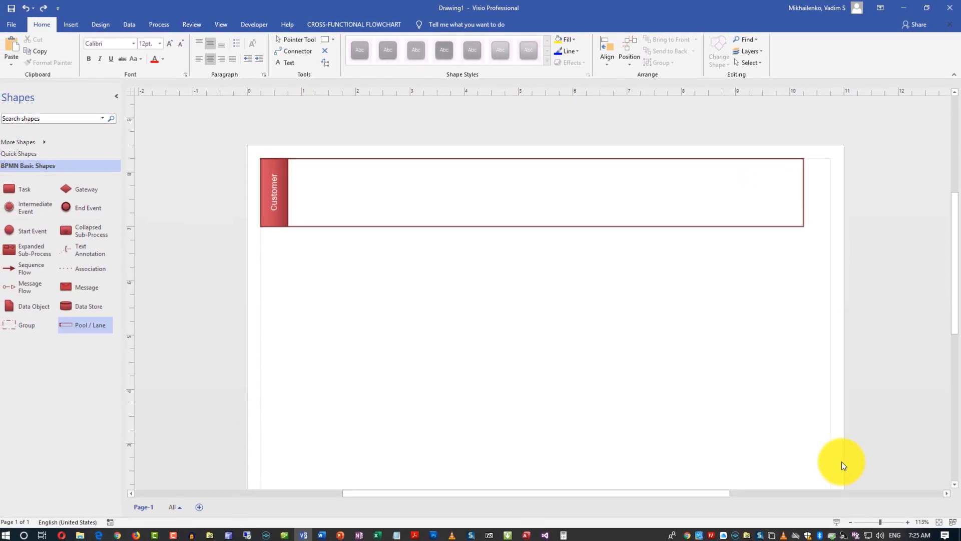
left_click(907, 519)
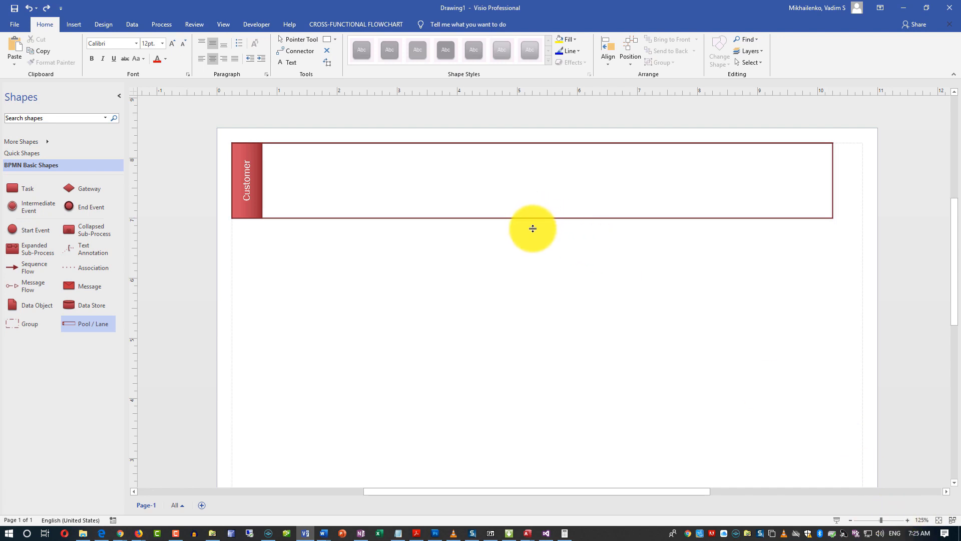
left_click_drag(533, 228, 534, 323)
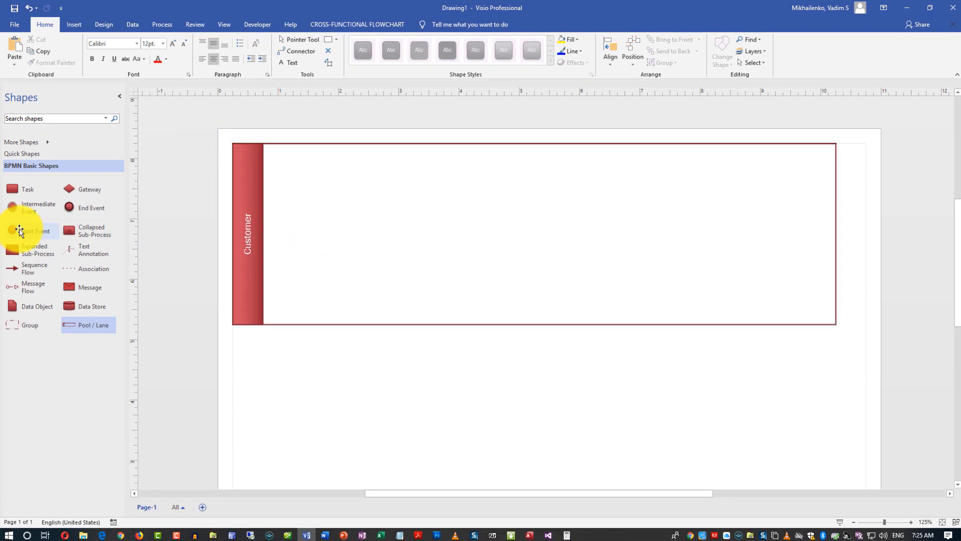
Place a Start Event near the beginning of the Customer pool and label it "Start".
left_click_drag(24, 233, 314, 242)
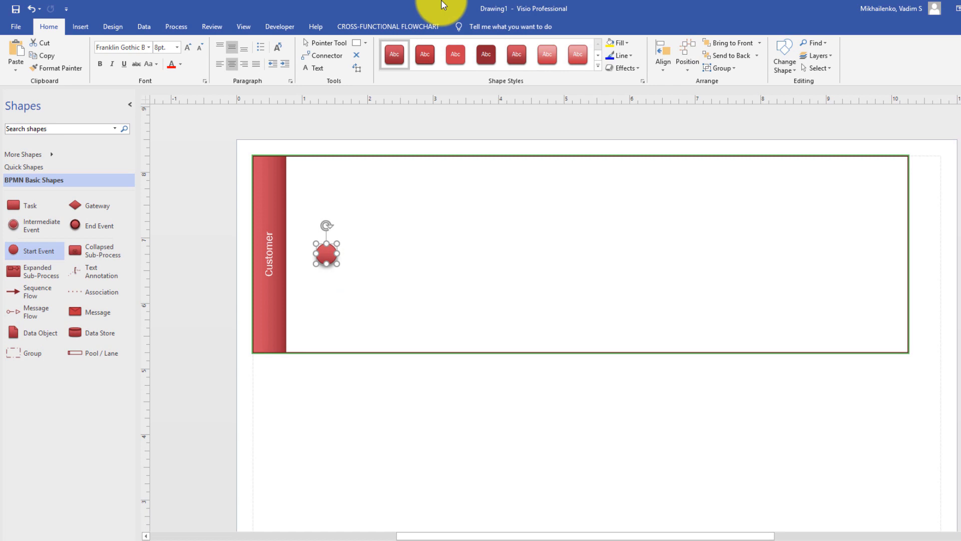
type("Start")
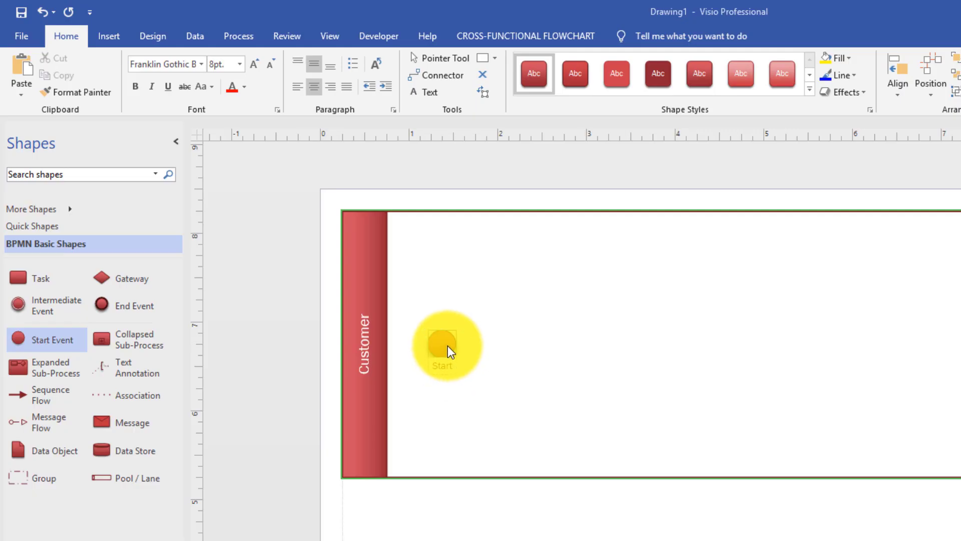
left_click_drag(450, 352, 449, 345)
left_click(493, 395)
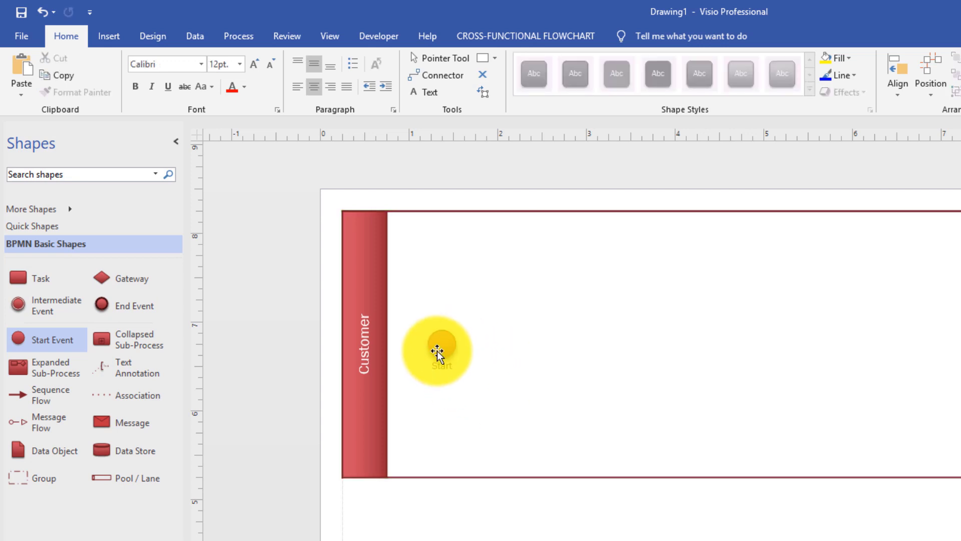
Add a connected task after the start event and label it "Nativate to the start page of the shopping site".
left_click(447, 350)
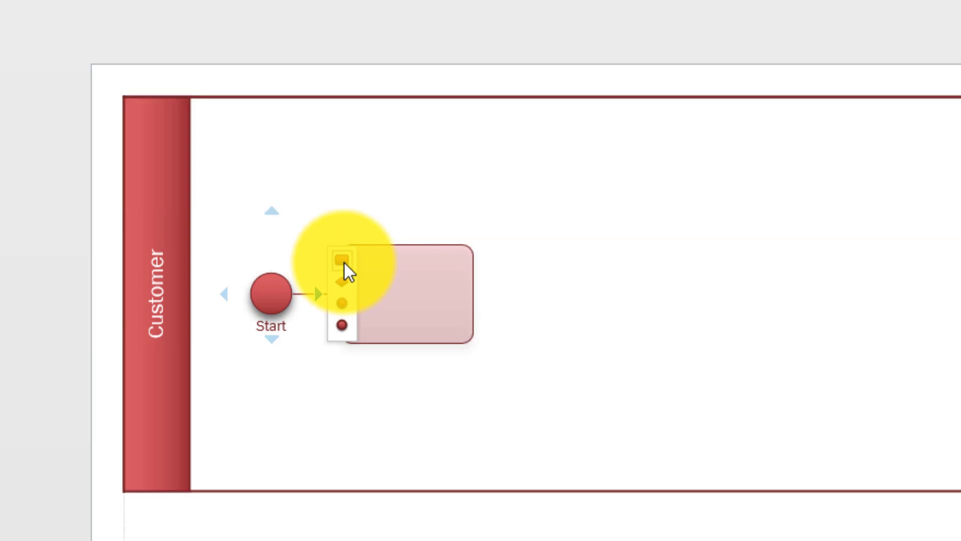
left_click(344, 263)
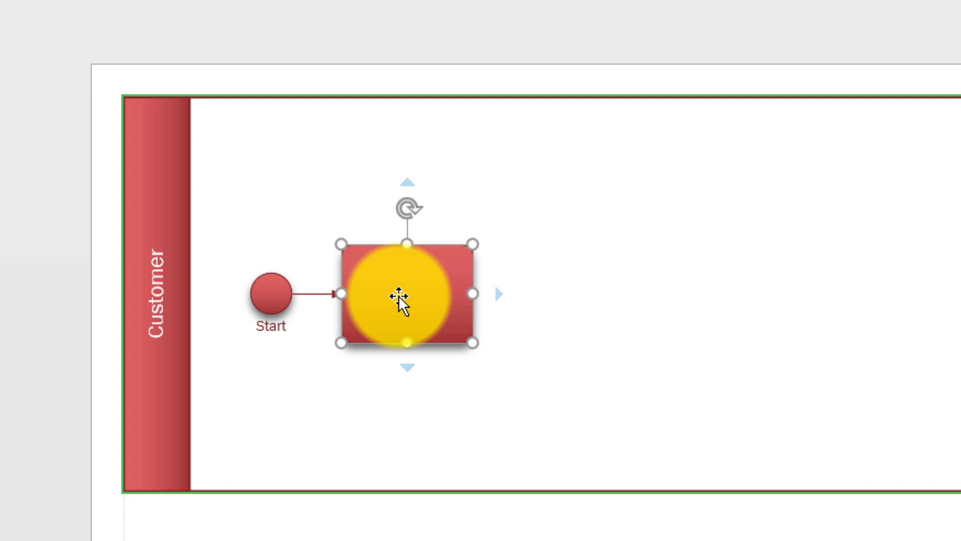
double_click(399, 295)
type("Navigate to the star")
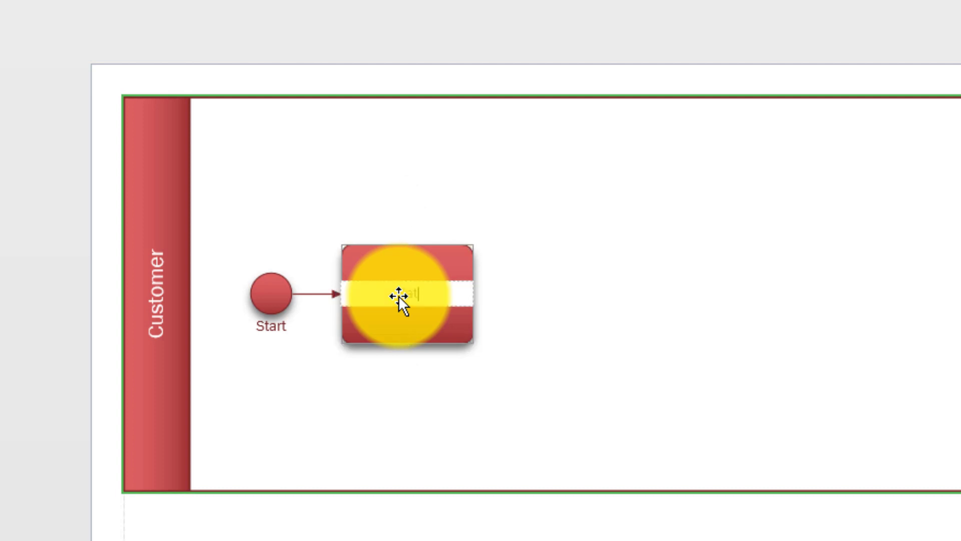
type("t page of the shopping site")
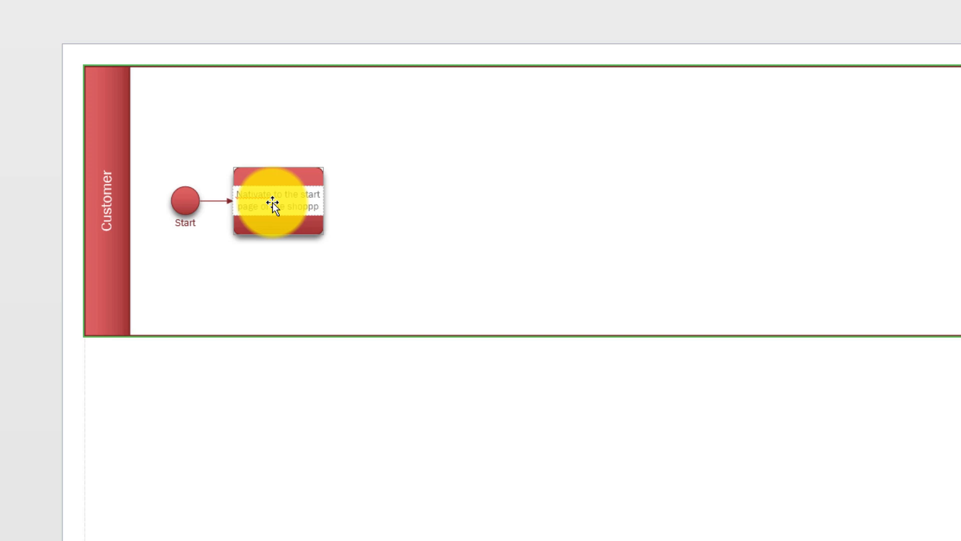
left_click(345, 304)
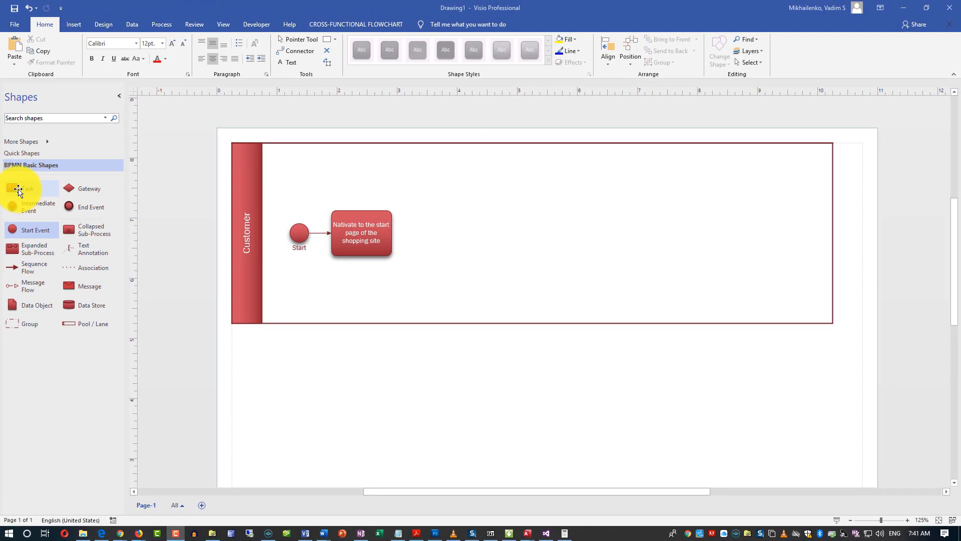
Place a Task shape in the Customer pool, above and beyond the existing task, and label it "Search for items".
left_click_drag(19, 191, 453, 187)
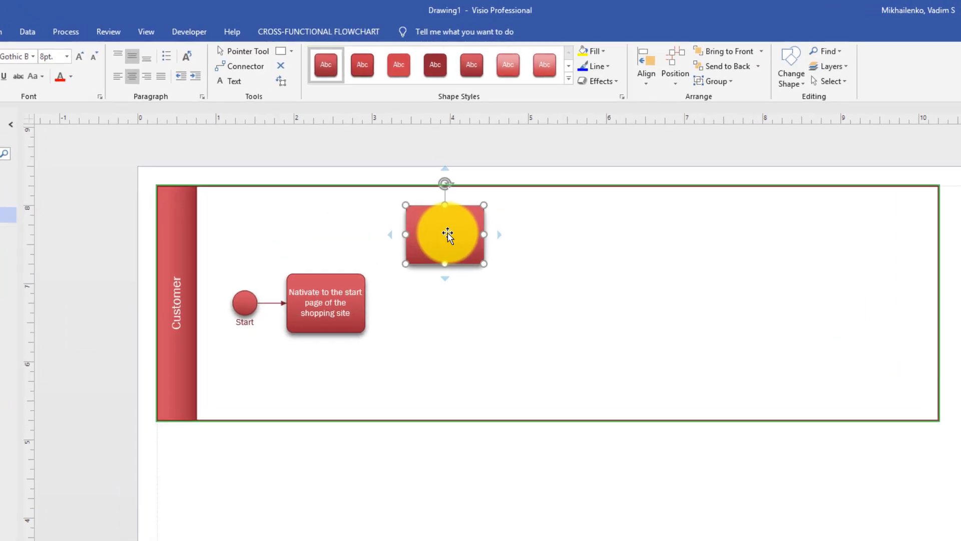
double_click(447, 235)
type("Searc")
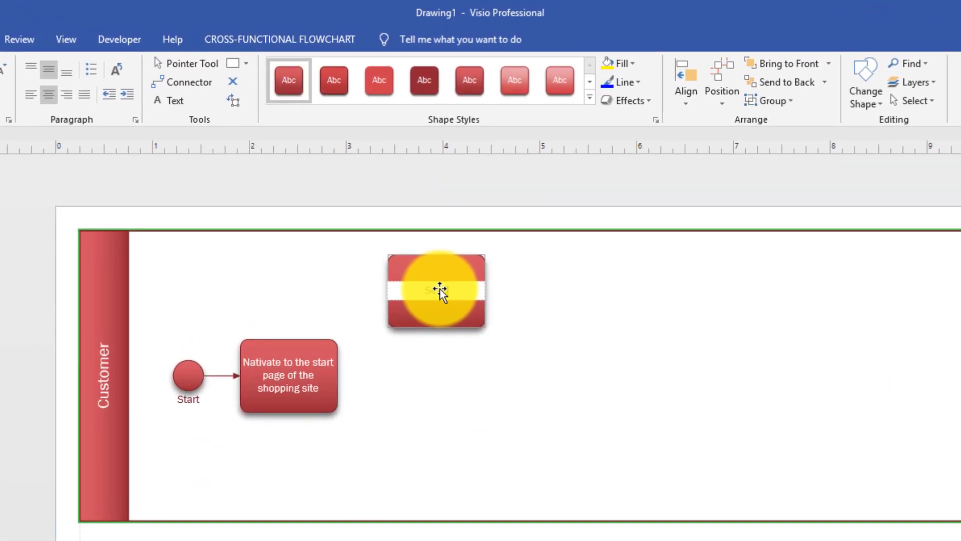
type("h for S")
type("tems")
left_click(471, 371)
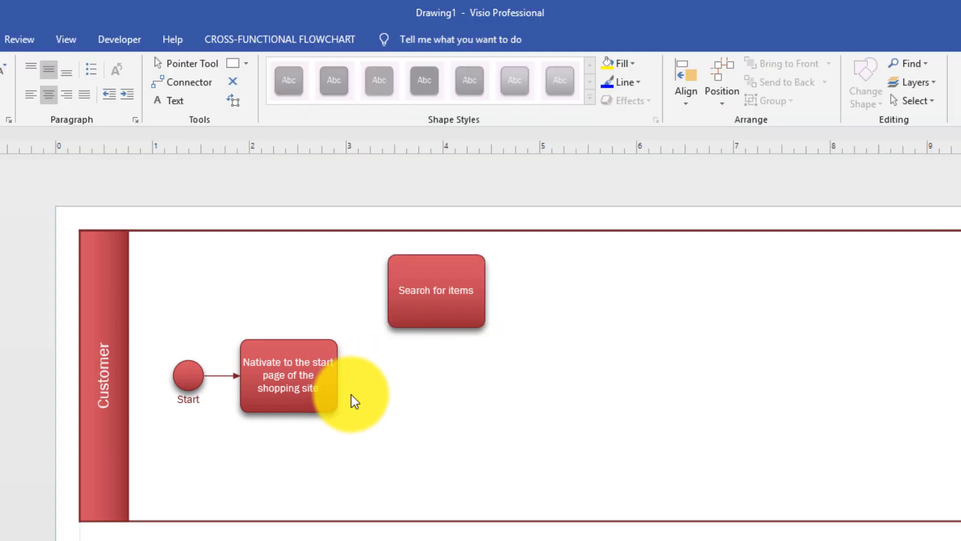
Duplicate the "Search for items" task and place the copy directly below it, level with the first task.
left_click(478, 320)
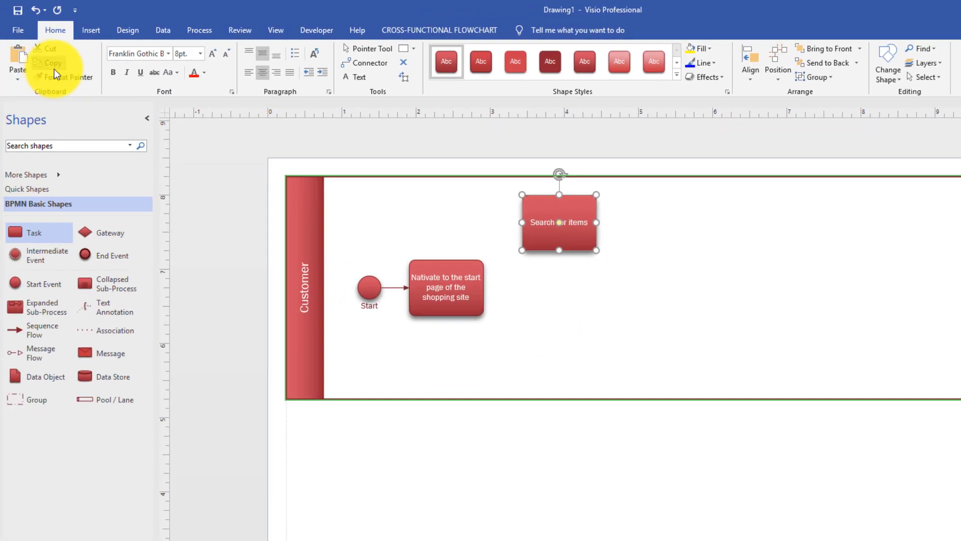
left_click(20, 64)
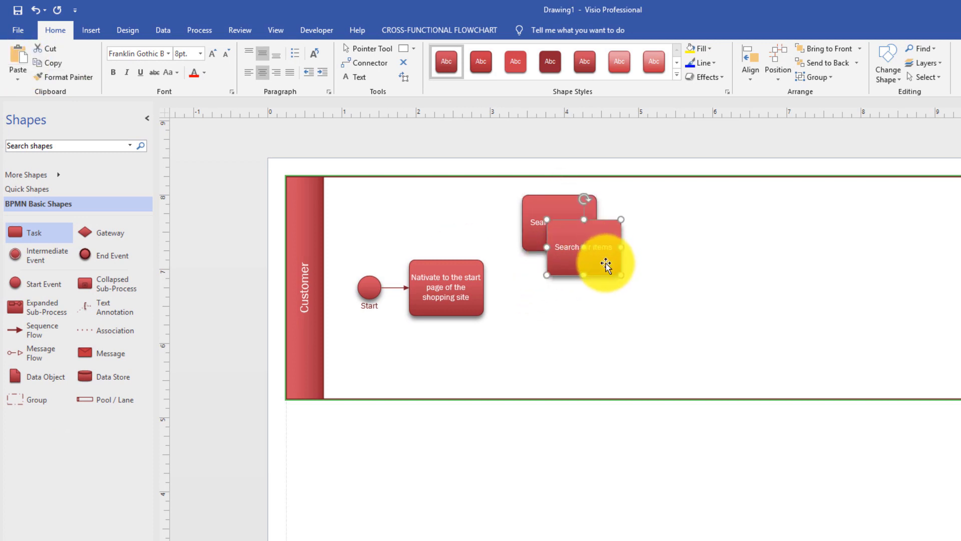
left_click_drag(607, 264, 588, 305)
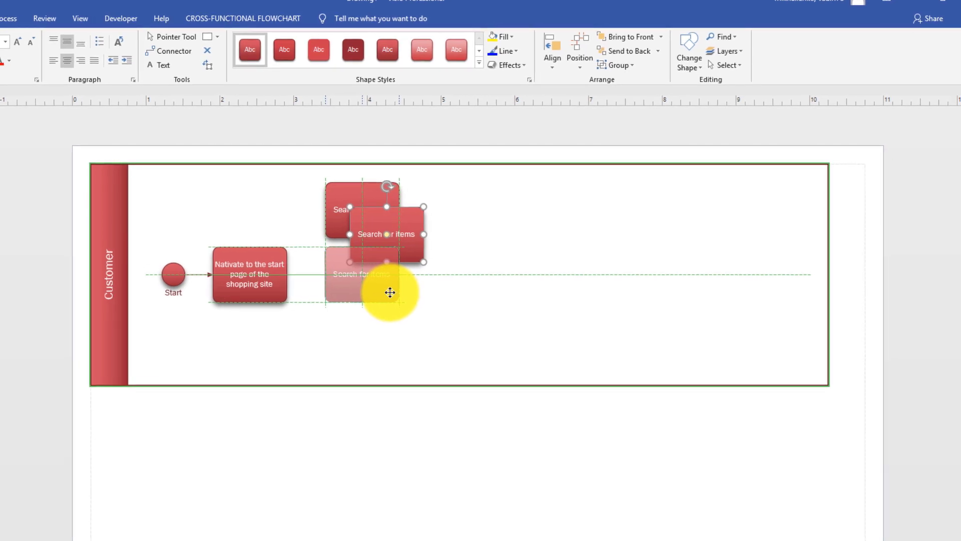
left_click_drag(390, 292, 387, 292)
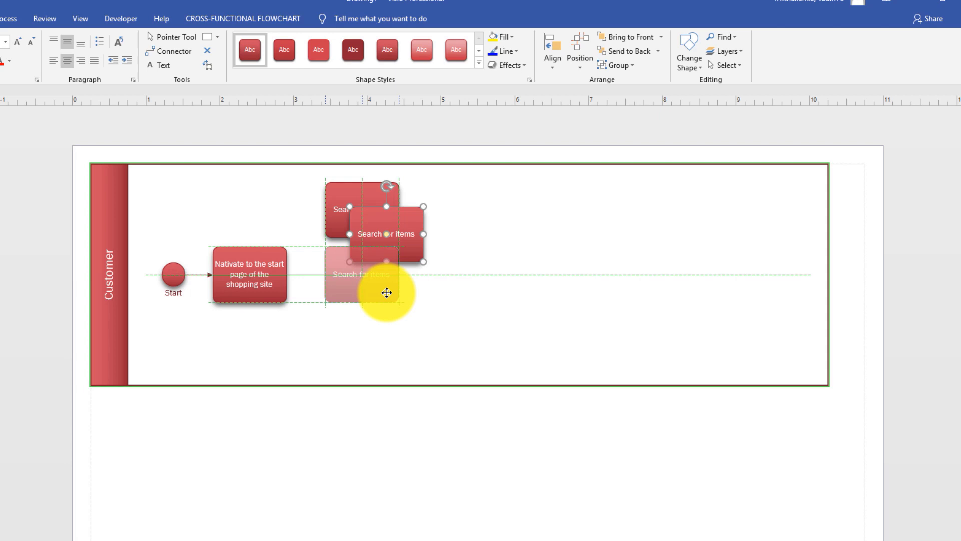
left_click_drag(387, 292, 375, 289)
mouse_move(374, 286)
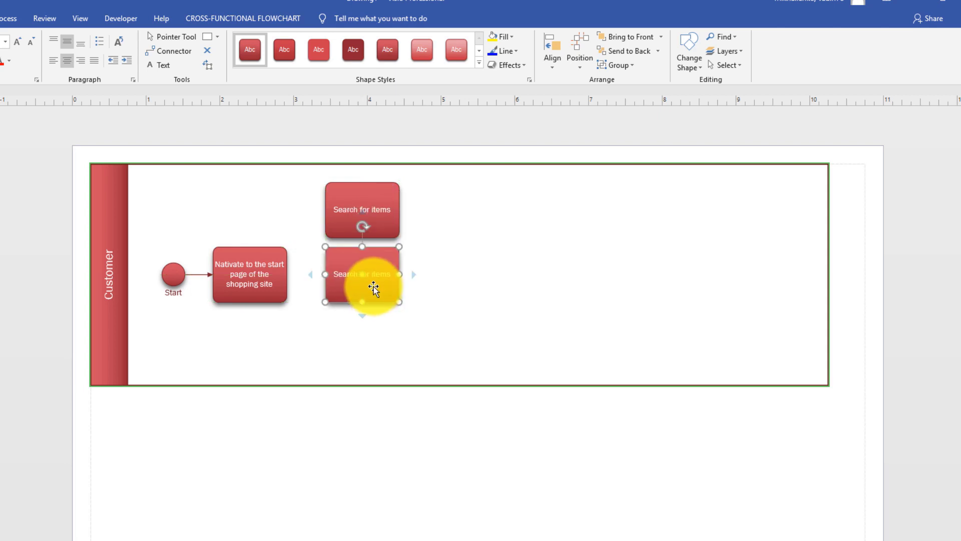
Relabel the copied task "Review Recommended Items".
type("Review Reco")
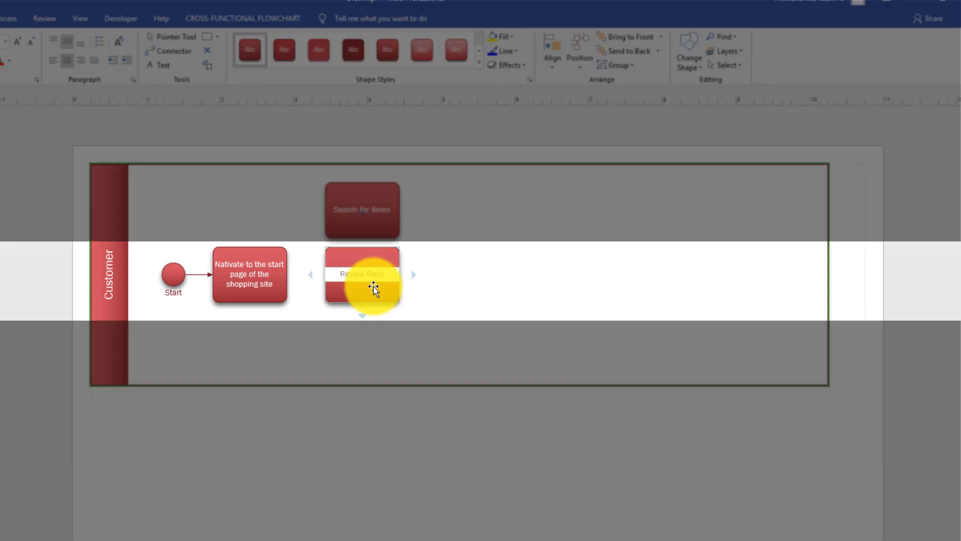
type("mmended Ite")
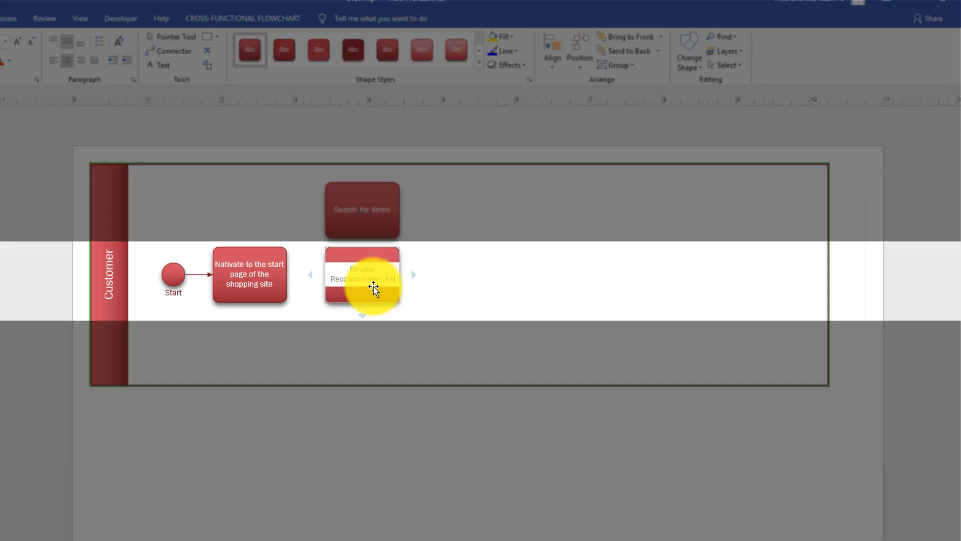
type("ms")
left_click(541, 322)
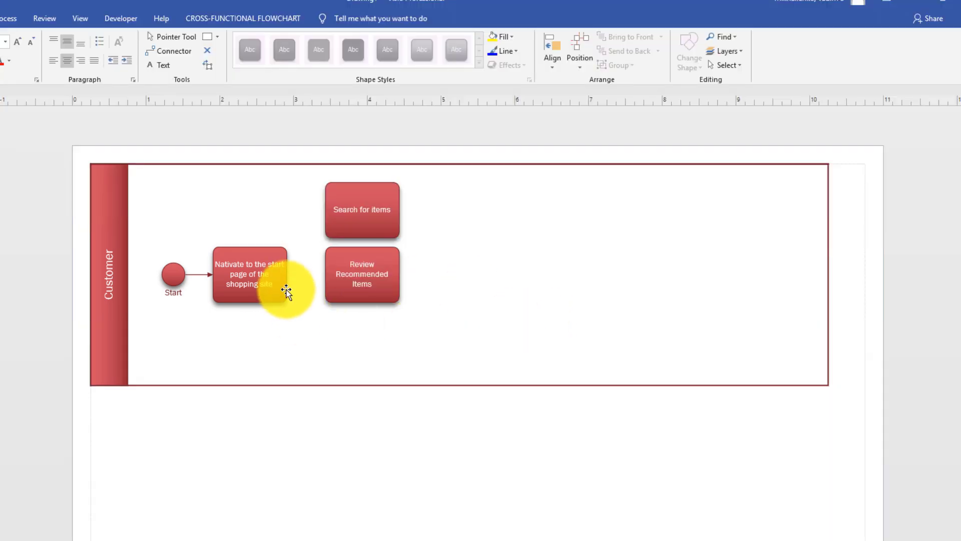
Add a connected task from the shopping site start page task, align it below "Review Recommended Items", and label it "Review Special".
mouse_move(285, 287)
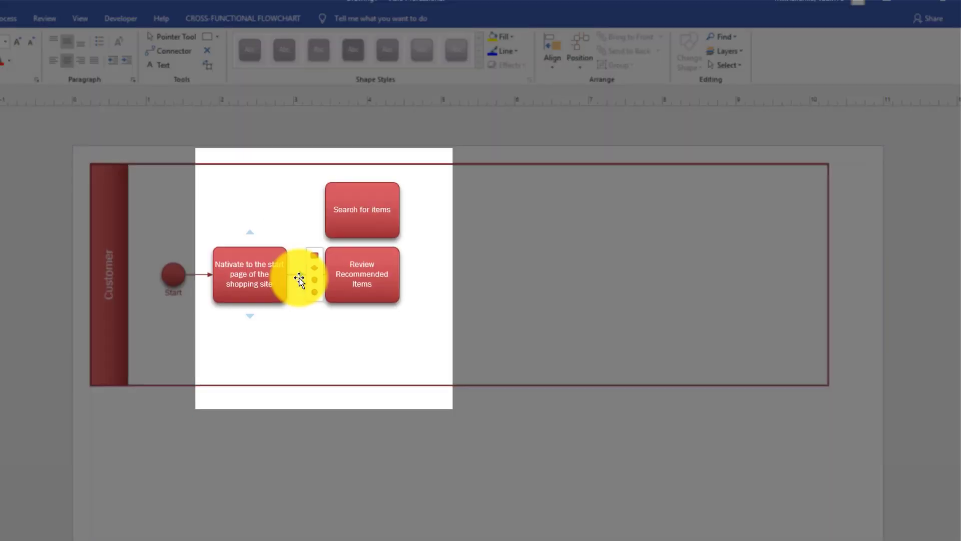
left_click(312, 256)
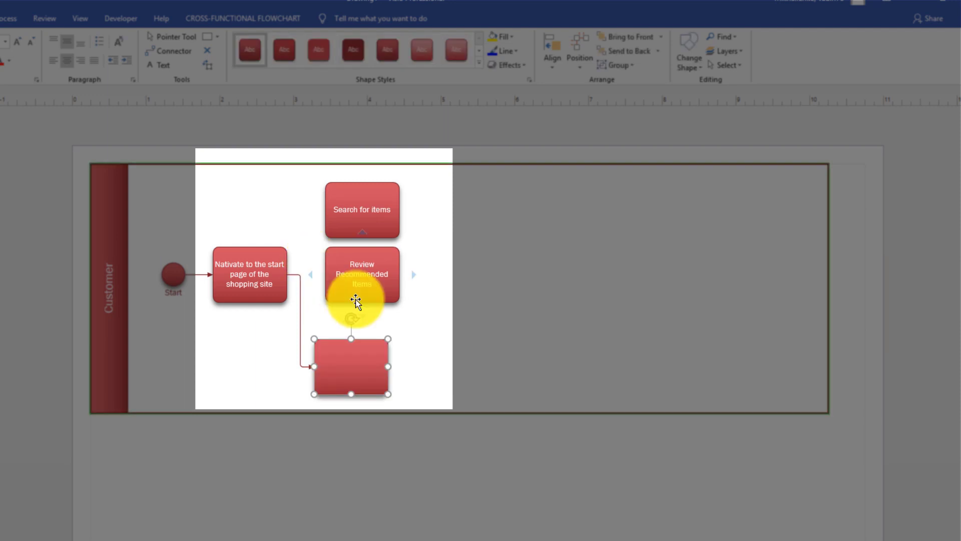
left_click_drag(349, 367, 366, 346)
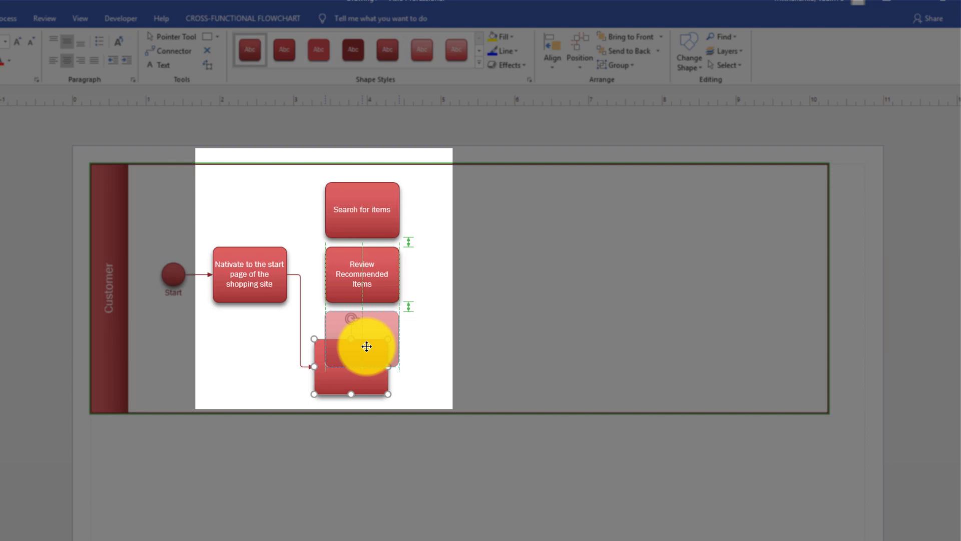
left_click_drag(366, 346, 358, 308)
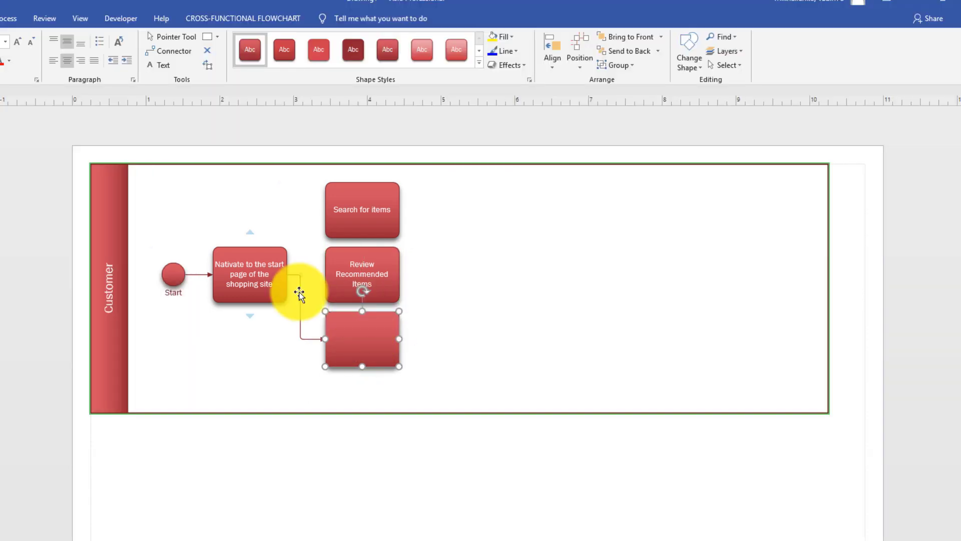
double_click(356, 335)
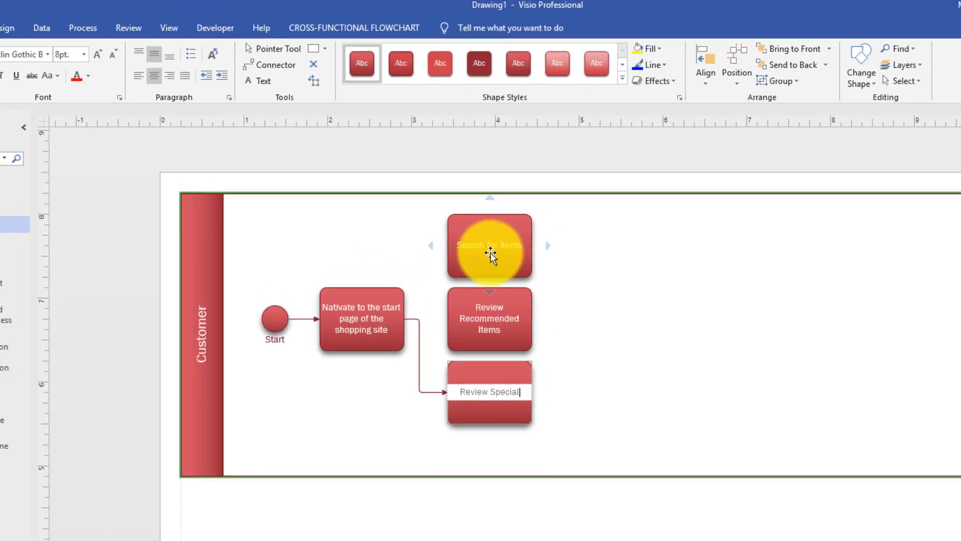
Connect the start page task to "Search for items" and reattach the "Review Special" connector's start to the task's lower connection point on the same side.
left_click(275, 65)
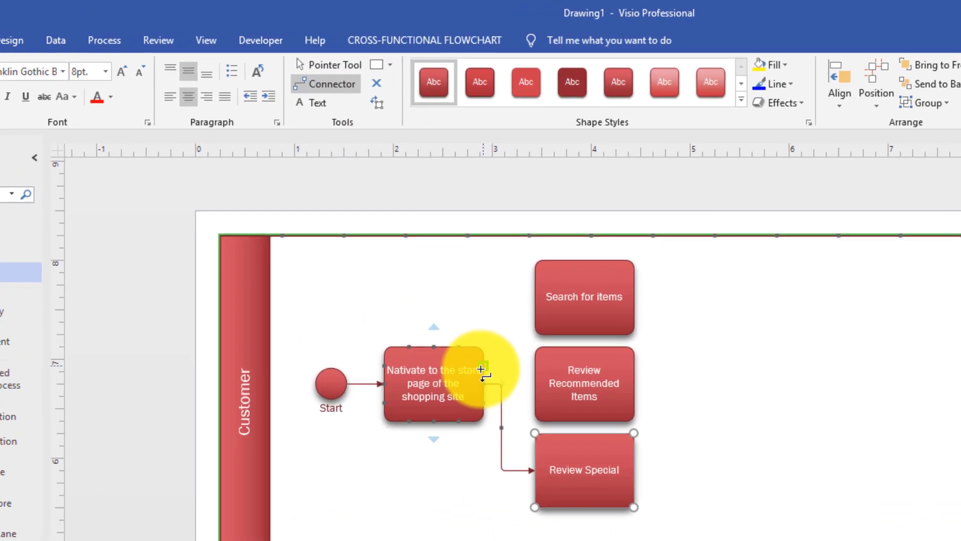
left_click_drag(478, 368, 532, 299)
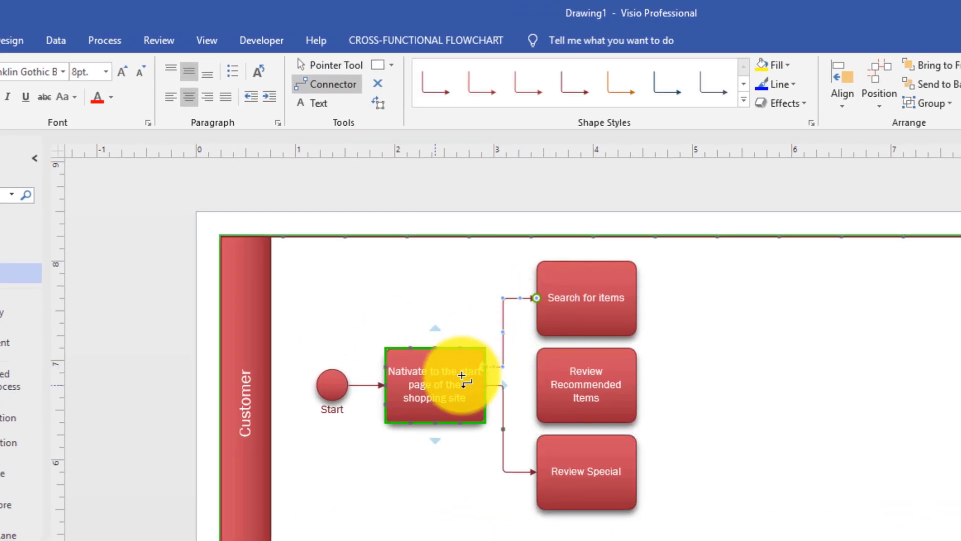
left_click(336, 66)
left_click(503, 440)
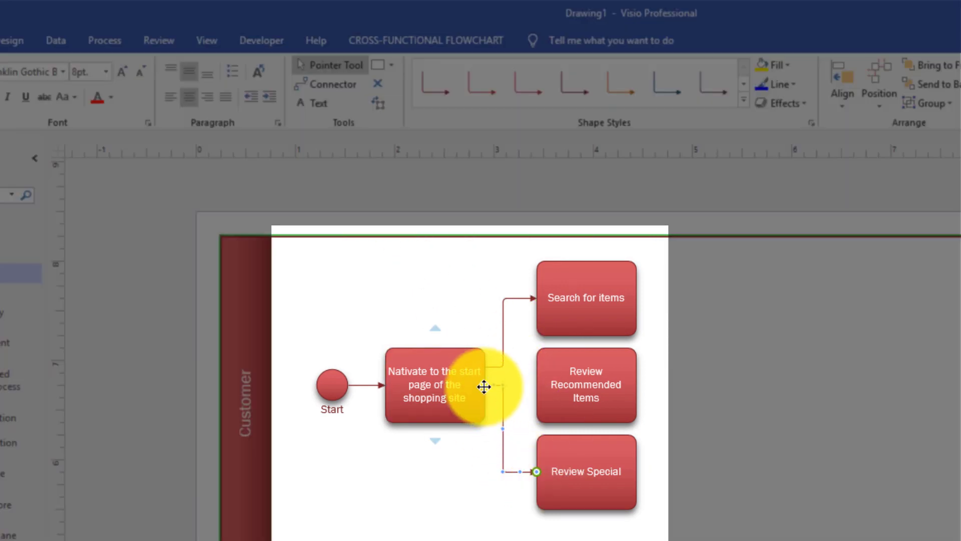
left_click_drag(483, 386, 517, 413)
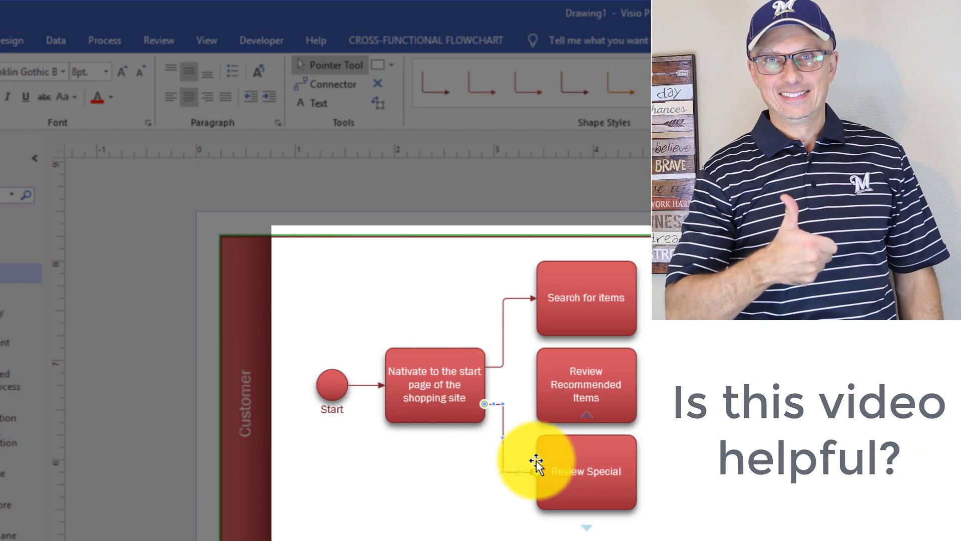
Connect the middle of the start page task's side to the "Review Recommended Items" task.
left_click(330, 90)
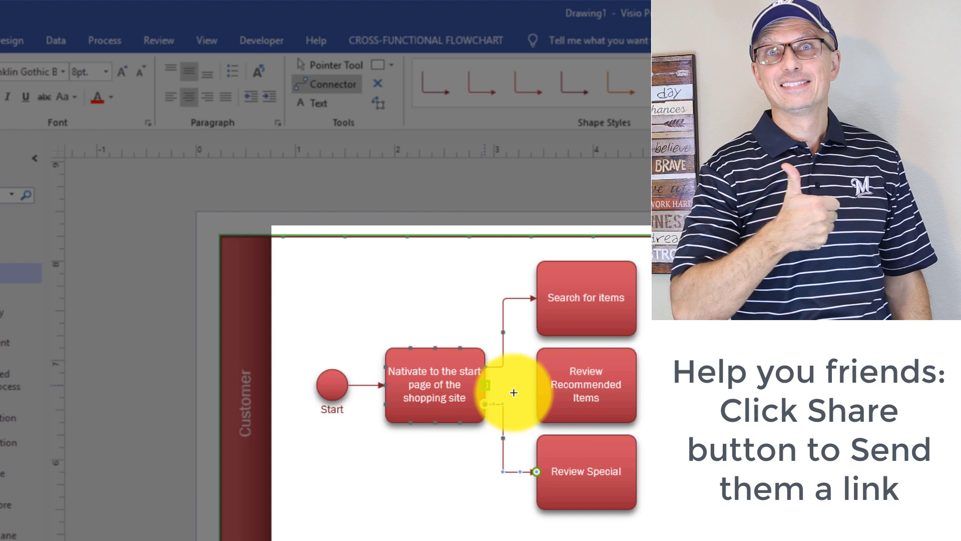
left_click_drag(513, 393, 611, 417)
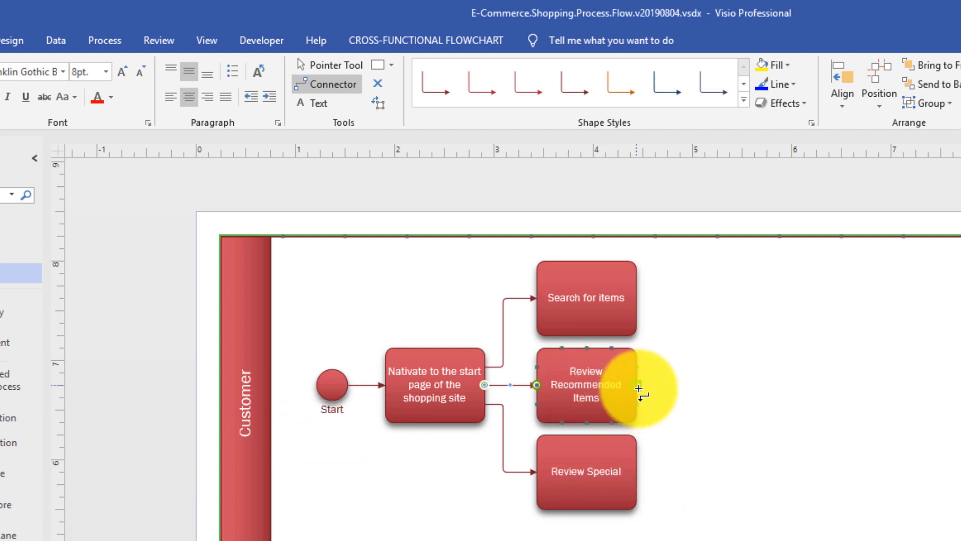
left_click(332, 66)
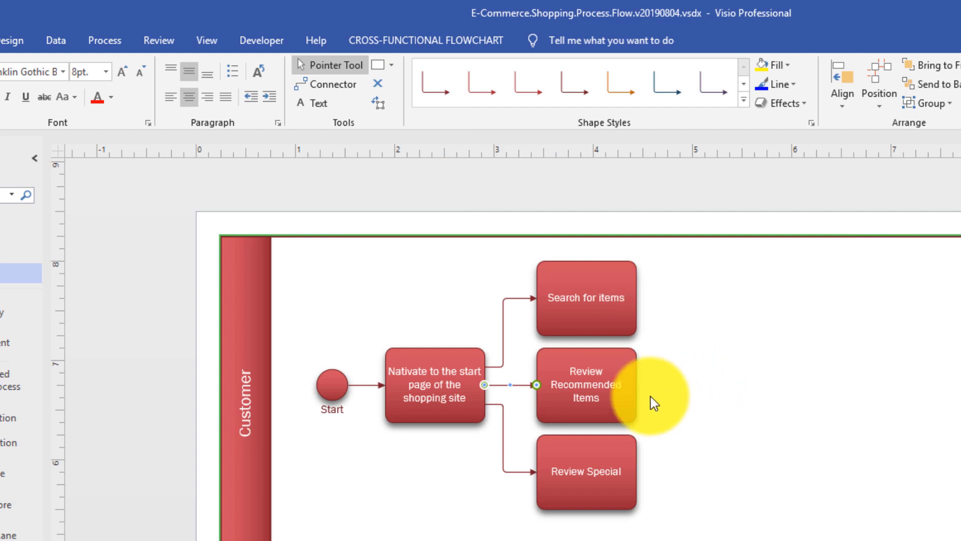
Add a connected task after "Review Recommended Items" and label it "Identify Item for purchase".
mouse_move(651, 393)
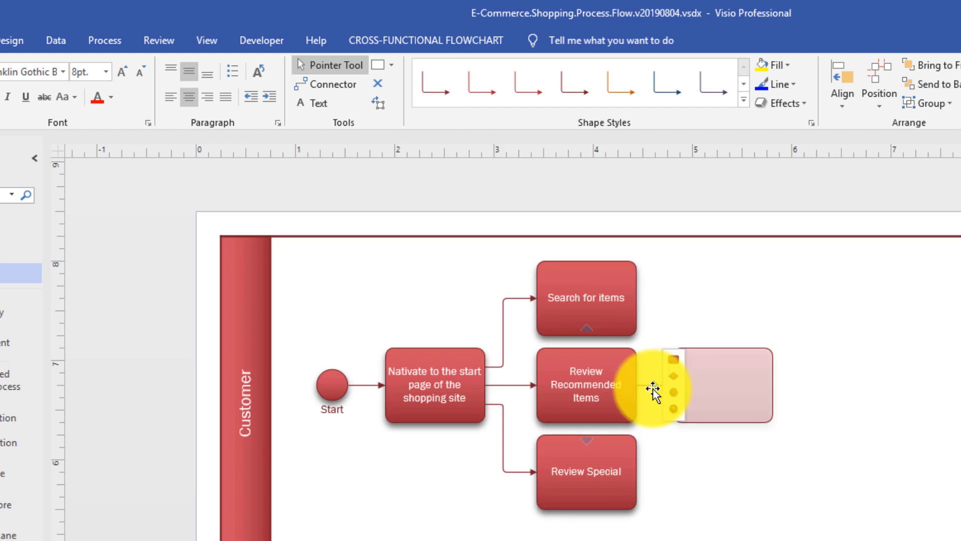
left_click(673, 360)
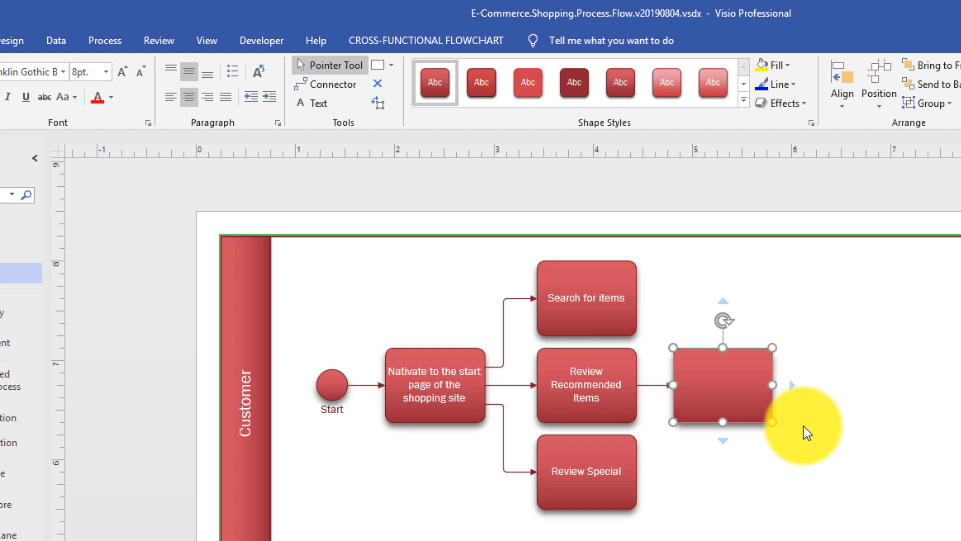
type("Identify Item for ")
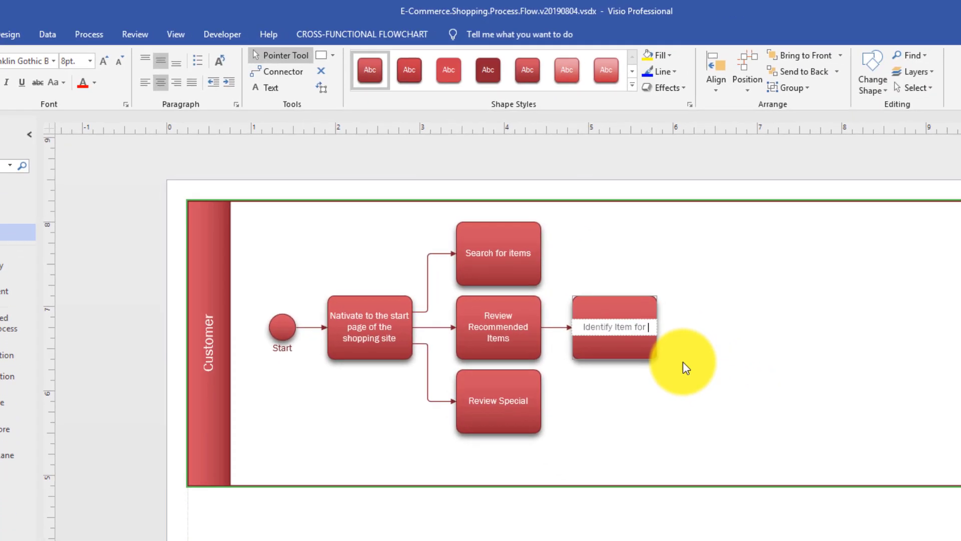
type("purchase")
Connect "Search for items" to the upper edge and "Review Special" to the lower edge of the "Identify Item for purchase" task.
left_click(498, 401)
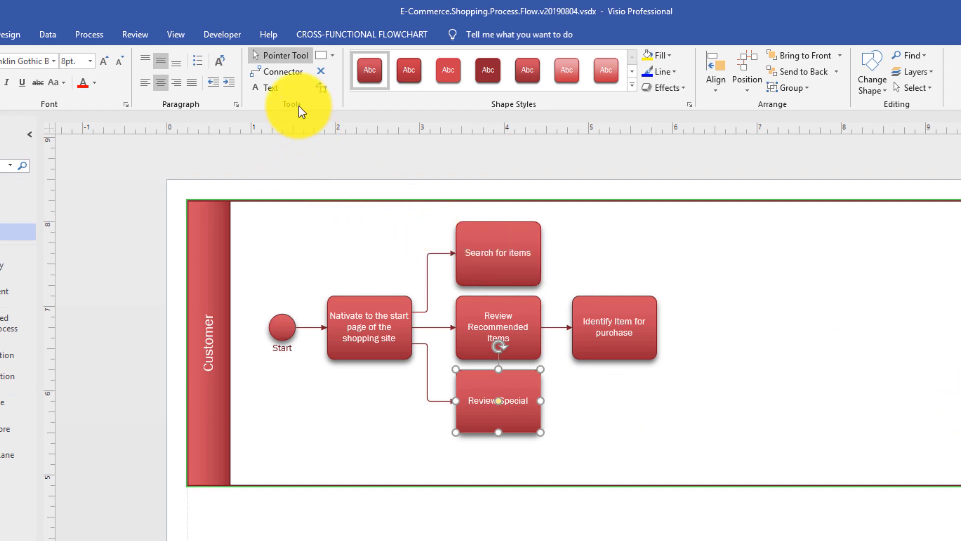
left_click(532, 257)
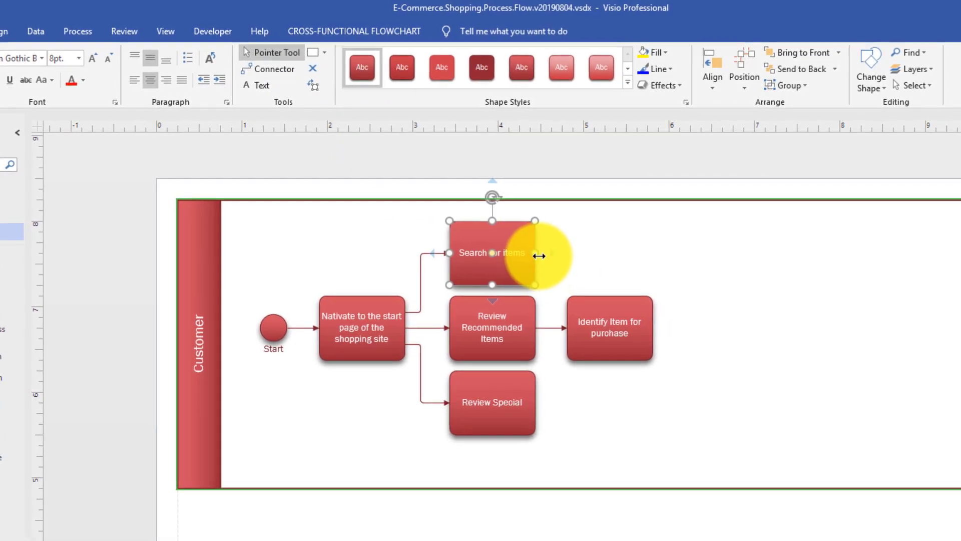
left_click(273, 69)
left_click_drag(486, 239, 584, 298)
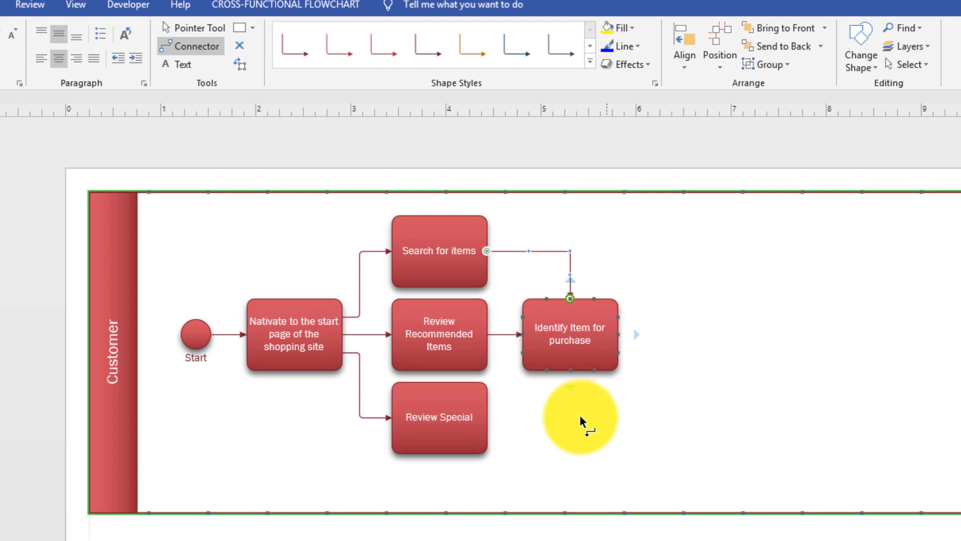
left_click_drag(487, 420, 571, 375)
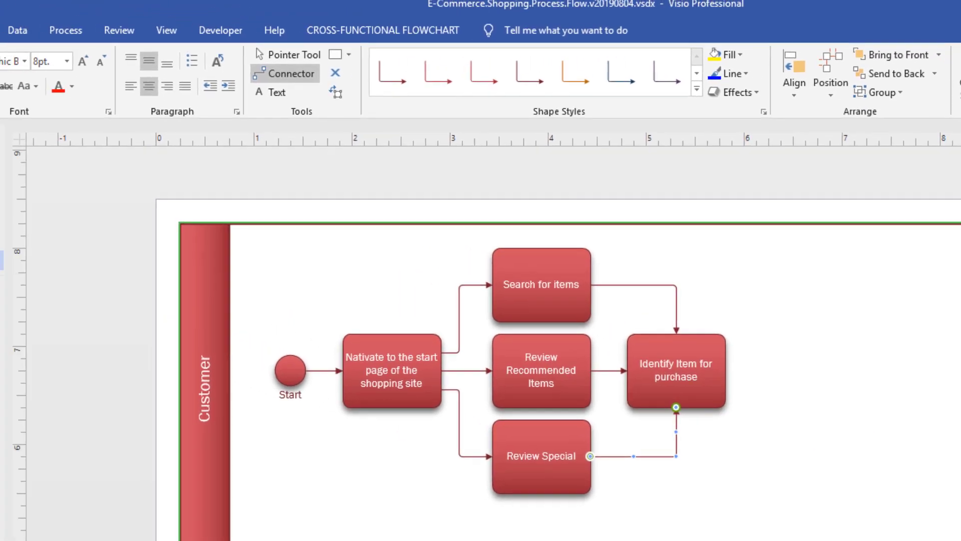
left_click(196, 27)
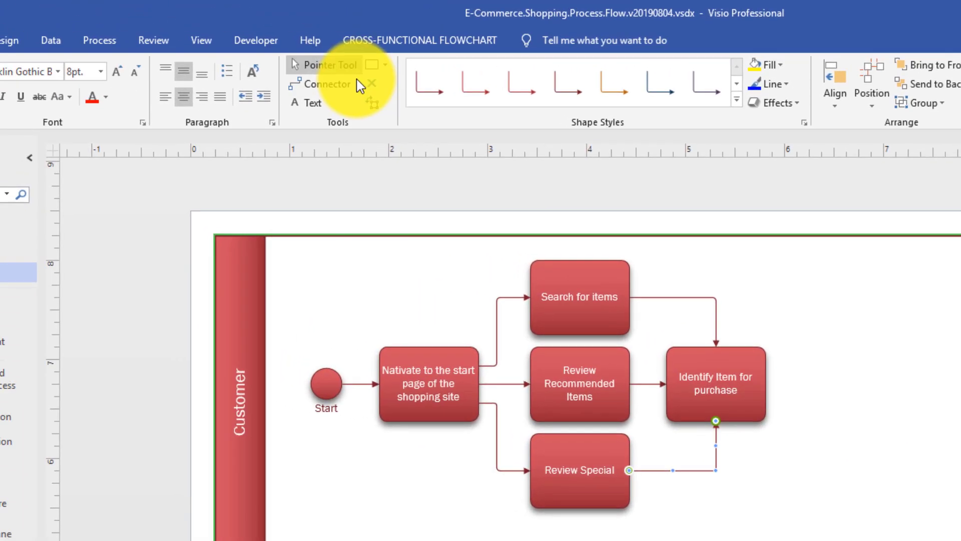
left_click(338, 85)
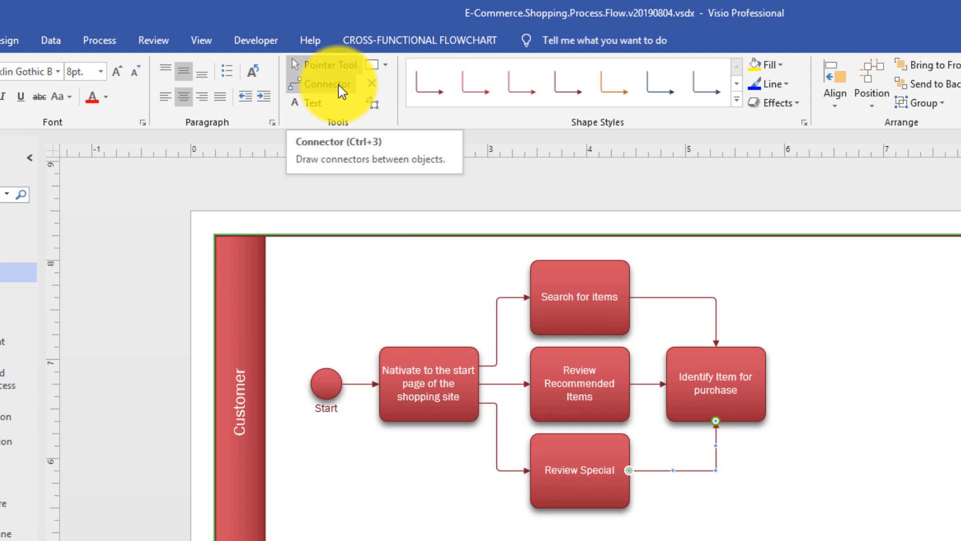
key("ctrl+1")
Add a connected task after "Identify Item for purchase" and label it "Add item to the shopping cart".
left_click(737, 395)
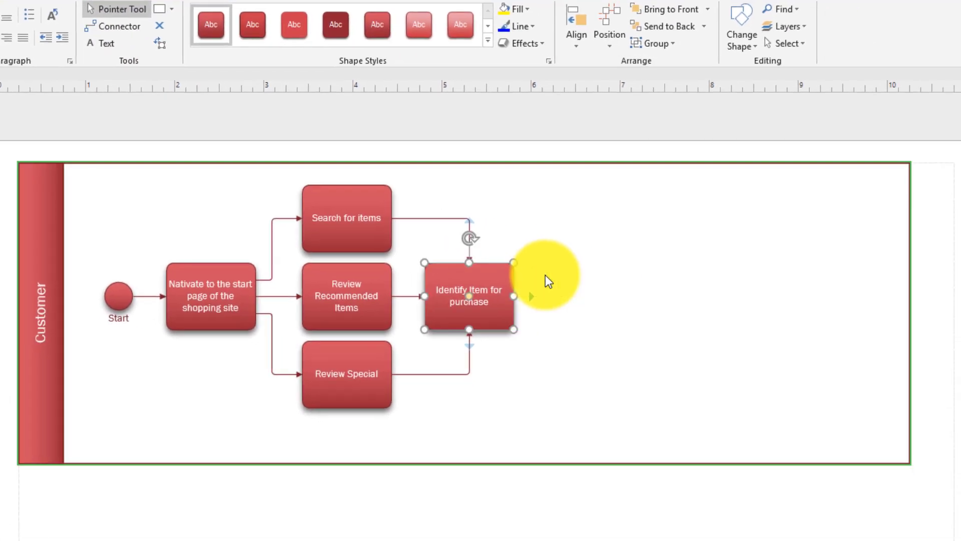
left_click(545, 276)
type("Ad")
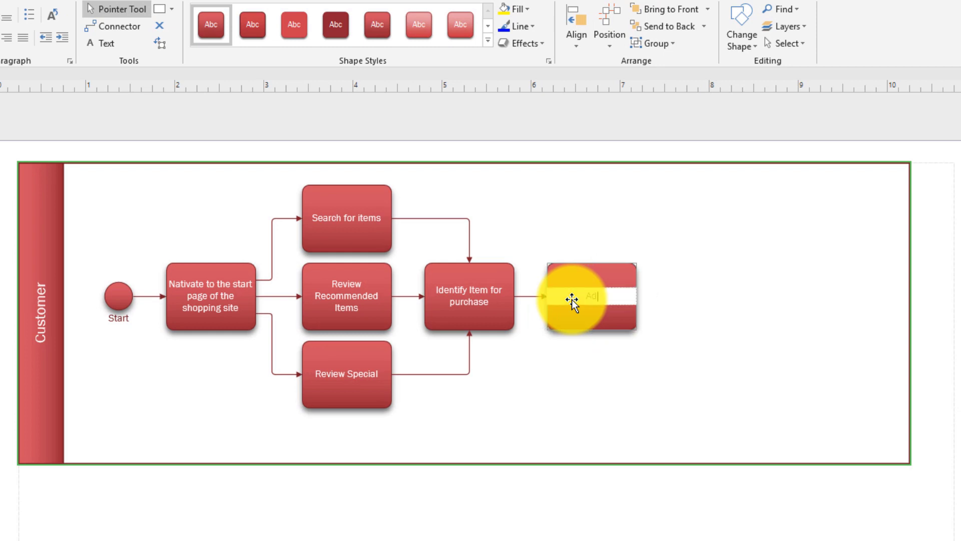
type("d")
type(" item")
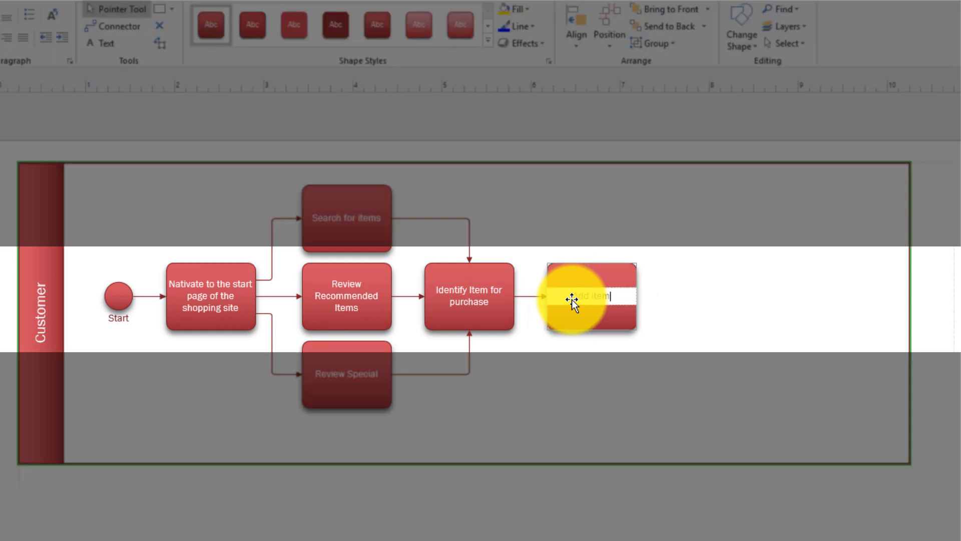
type(" to s")
key("BackSpace")
type("the shopping ")
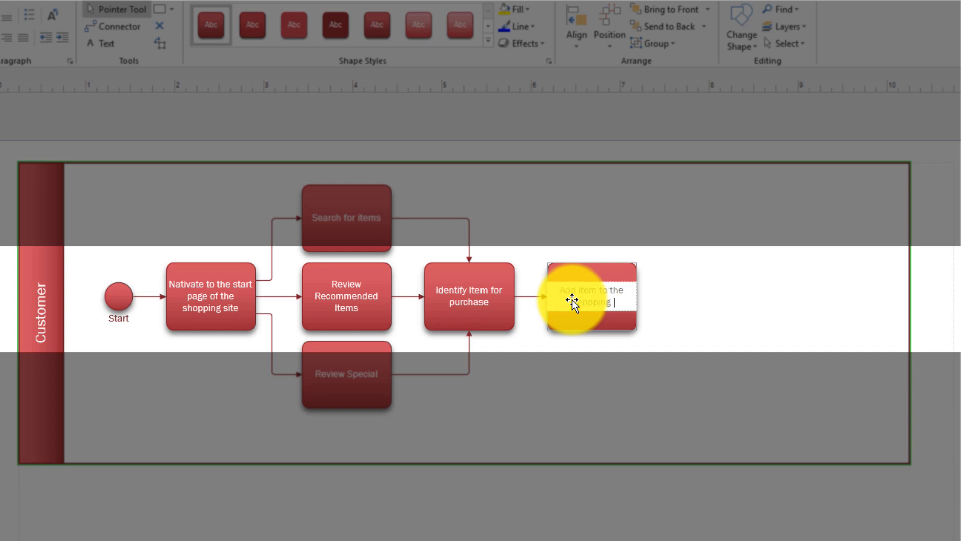
type("cart")
key("Escape")
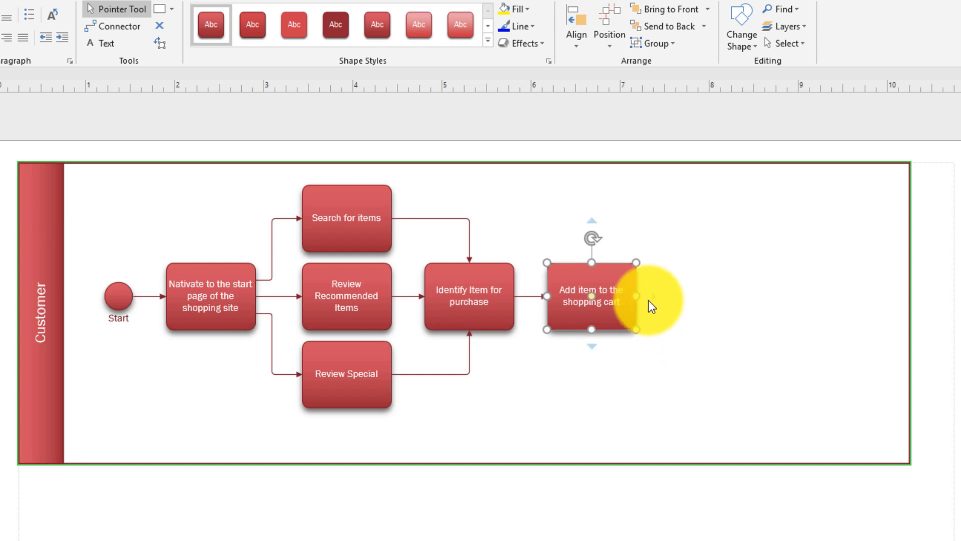
Add a connected task labelled "Apply Coupon or Promotional discount" after the shopping cart task, followed by a connected gateway labelled "More items".
mouse_move(657, 299)
left_click(669, 273)
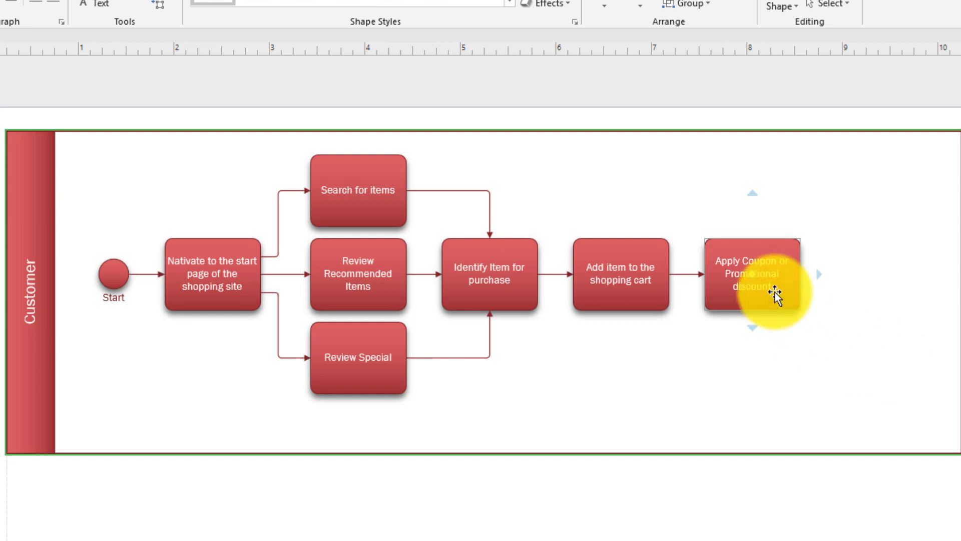
mouse_move(822, 277)
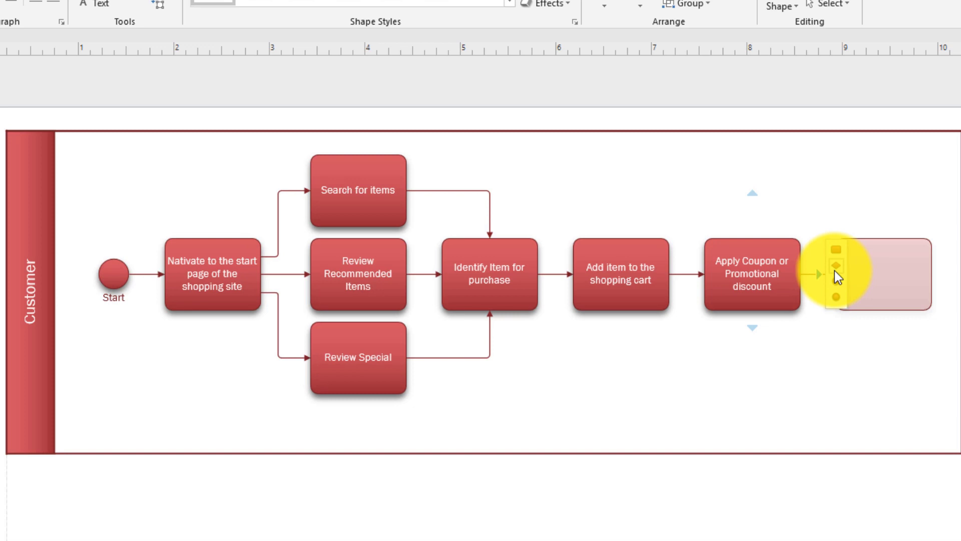
left_click(813, 269)
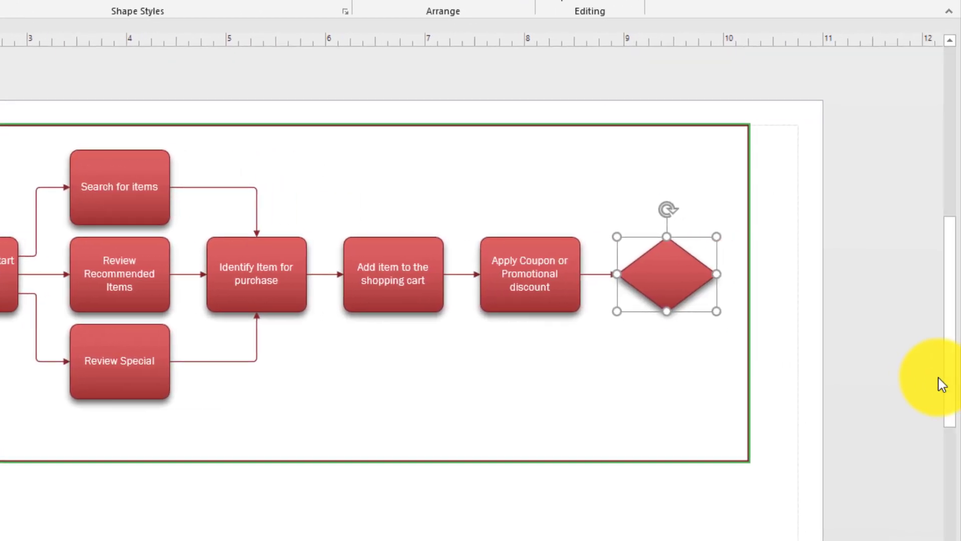
type("More items")
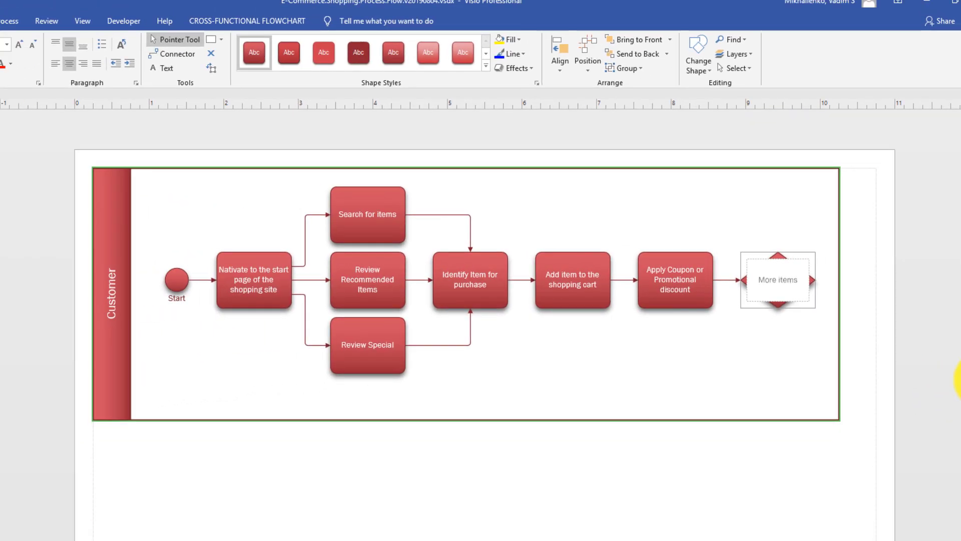
left_click(826, 369)
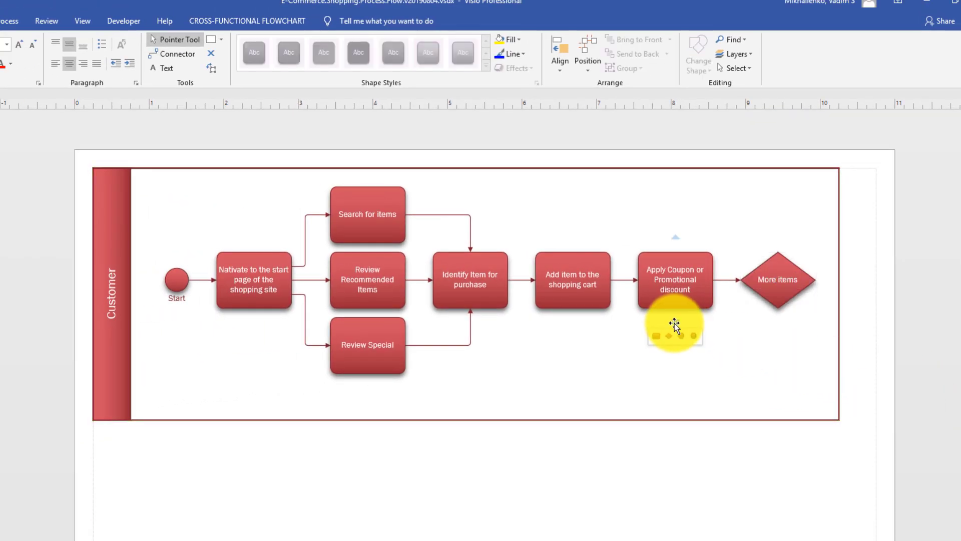
Connect the top of the "More items" gateway back to the top of the start page task, routed above "Search for items", and label it "Yes".
left_click(180, 59)
left_click_drag(777, 253, 254, 250)
left_click_drag(520, 248, 510, 178)
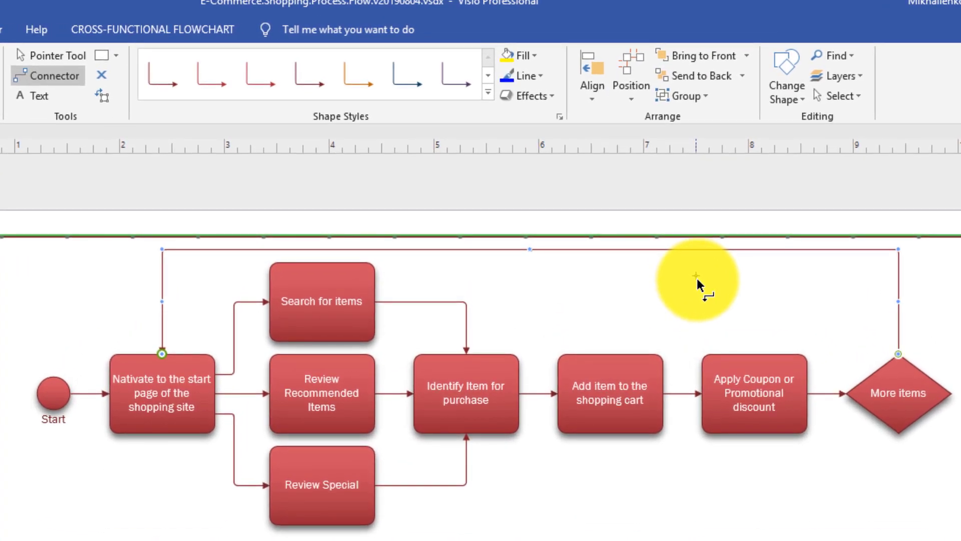
type("Yes")
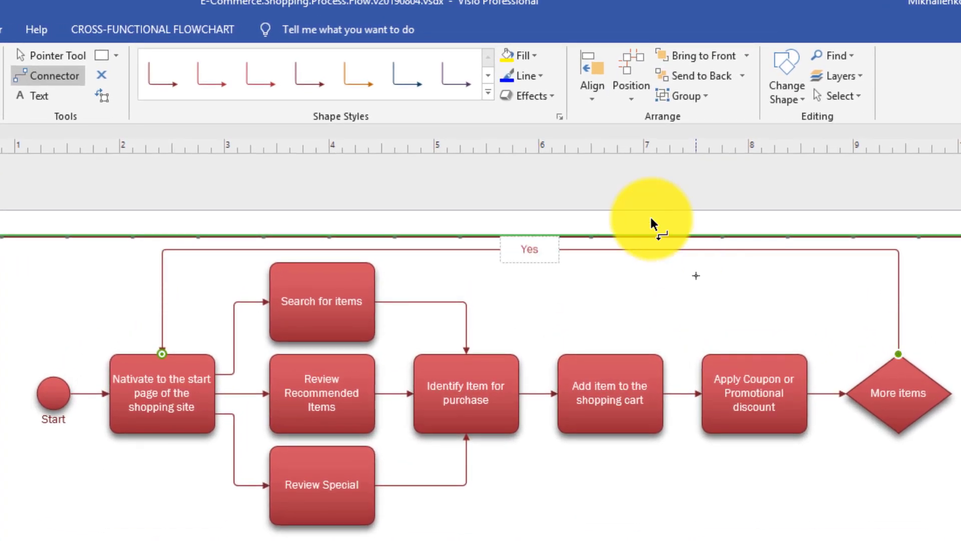
left_click(52, 60)
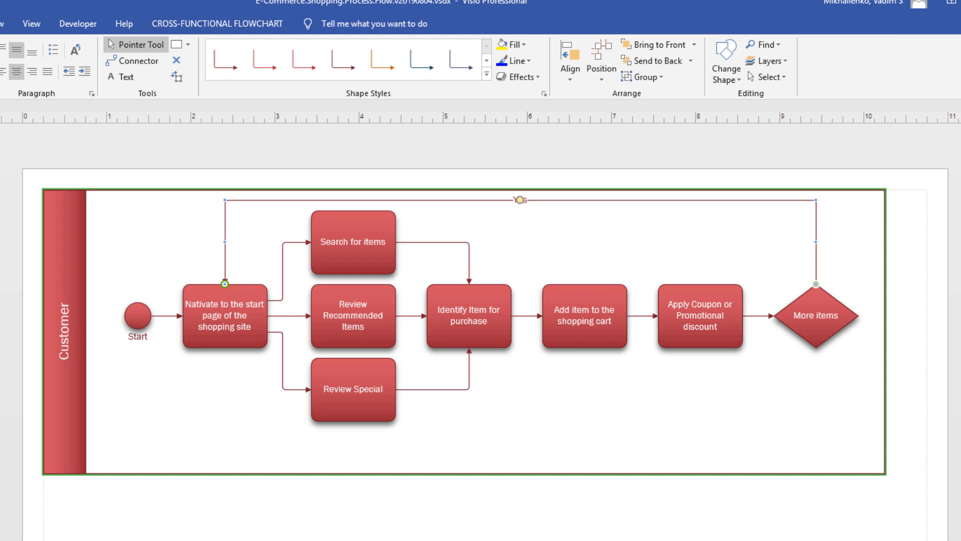
Widen the Customer lane beyond the "More items" gateway, to about the 15.75 mark on the ruler.
scroll(481, 331, "right", 4)
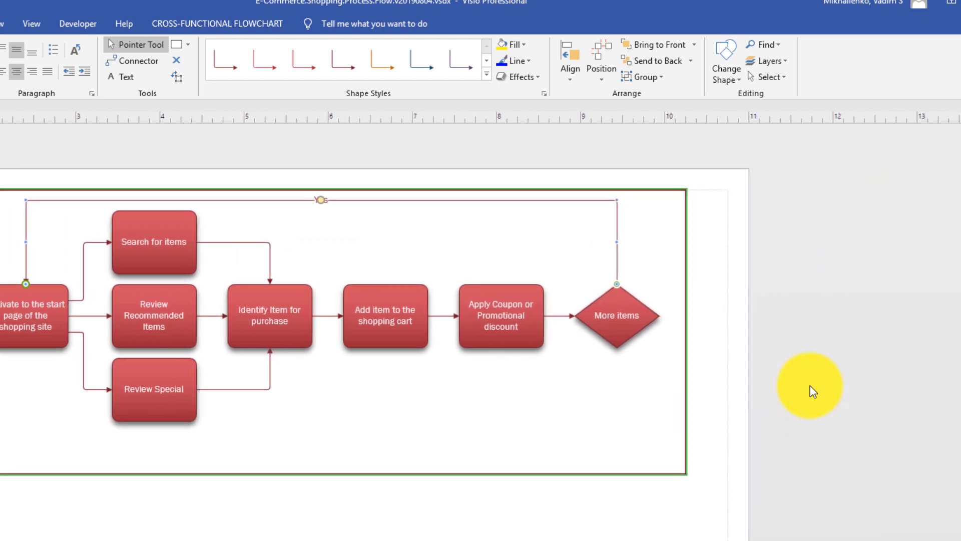
left_click_drag(686, 363, 711, 372)
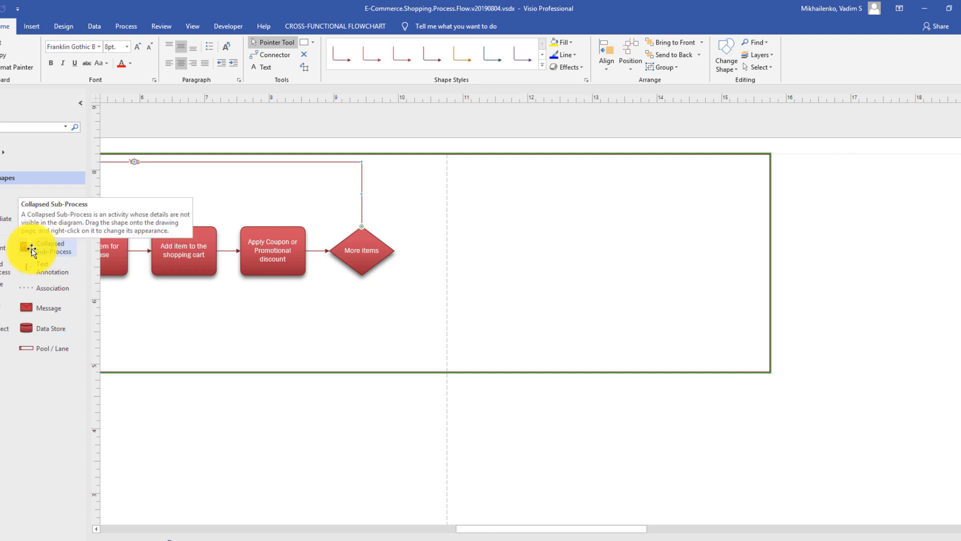
Place a Collapsed Sub-Process in line after the "More items" gateway and connect the gateway to it.
left_click_drag(31, 248, 447, 265)
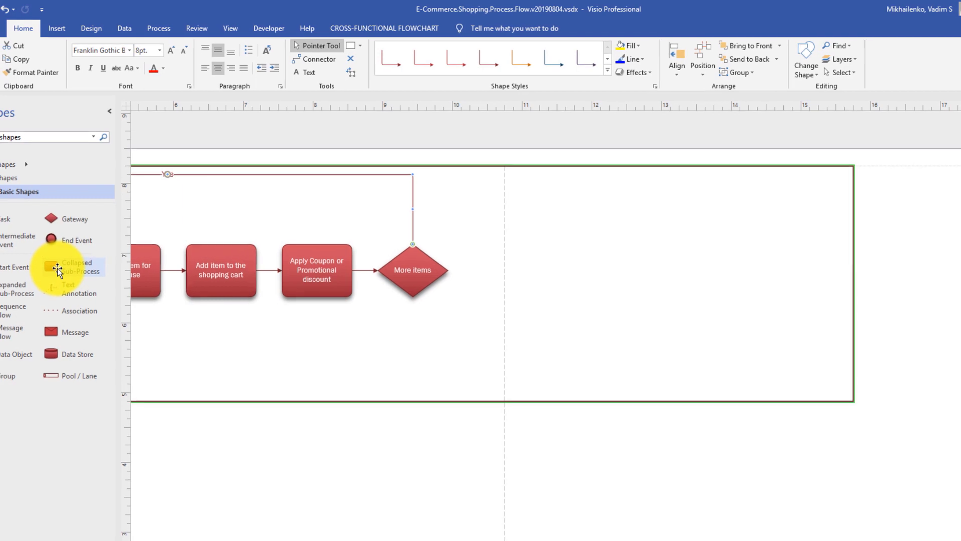
left_click_drag(508, 286, 511, 277)
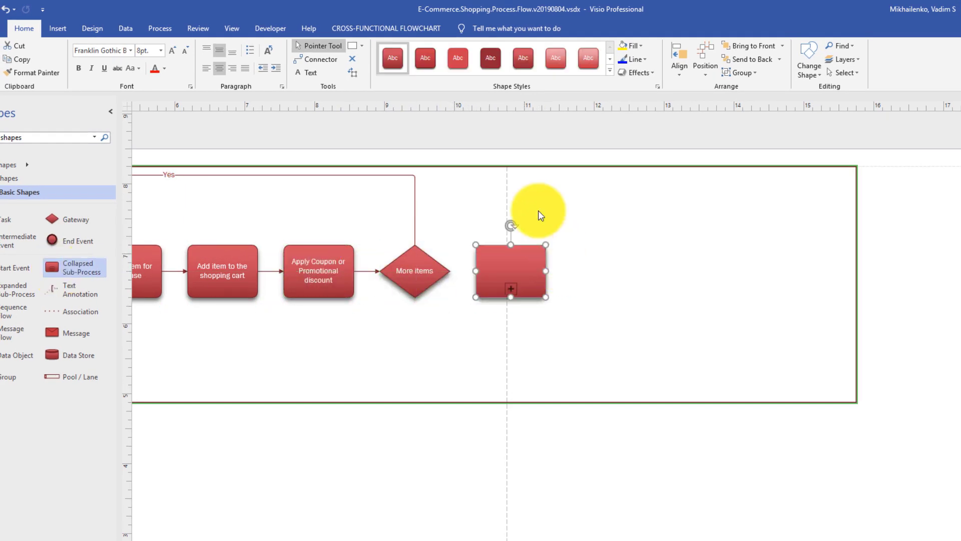
left_click(319, 61)
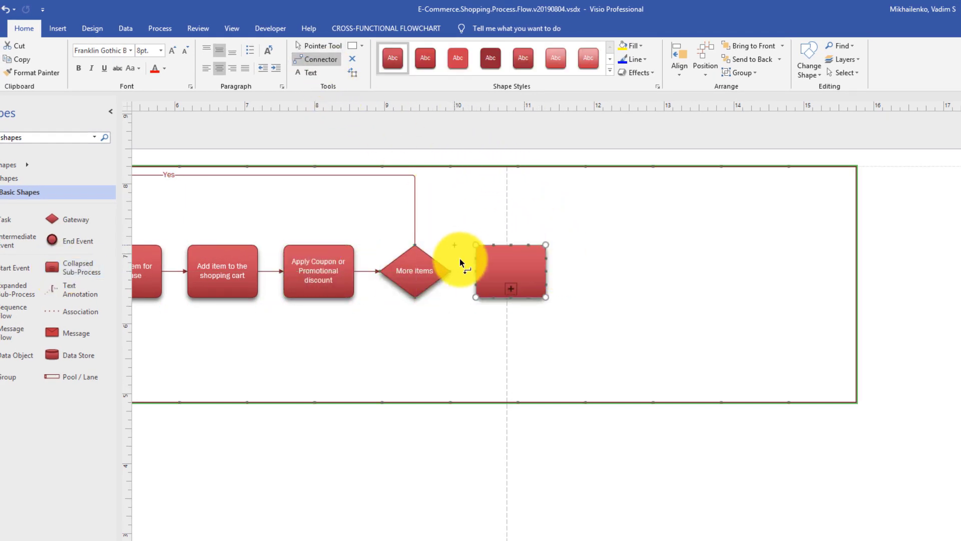
left_click(499, 279)
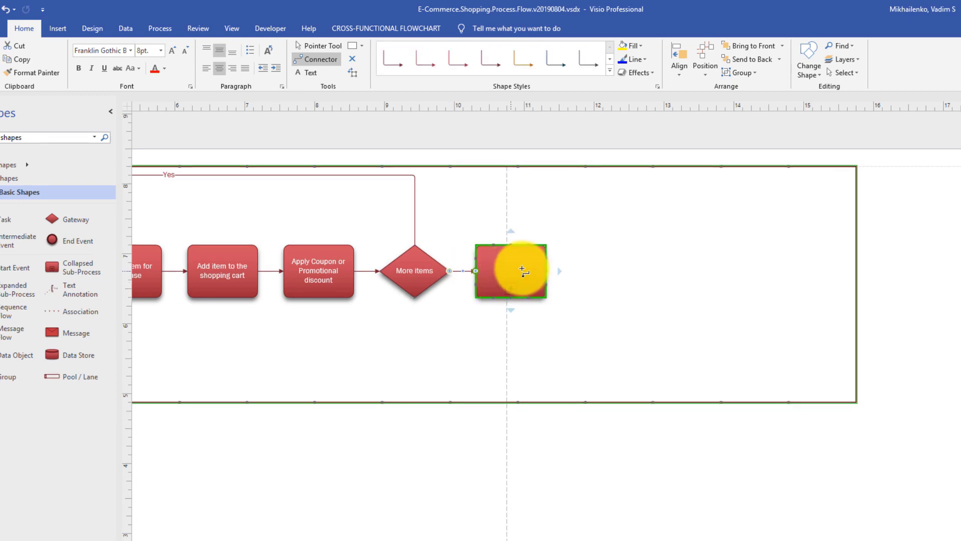
type("Chec")
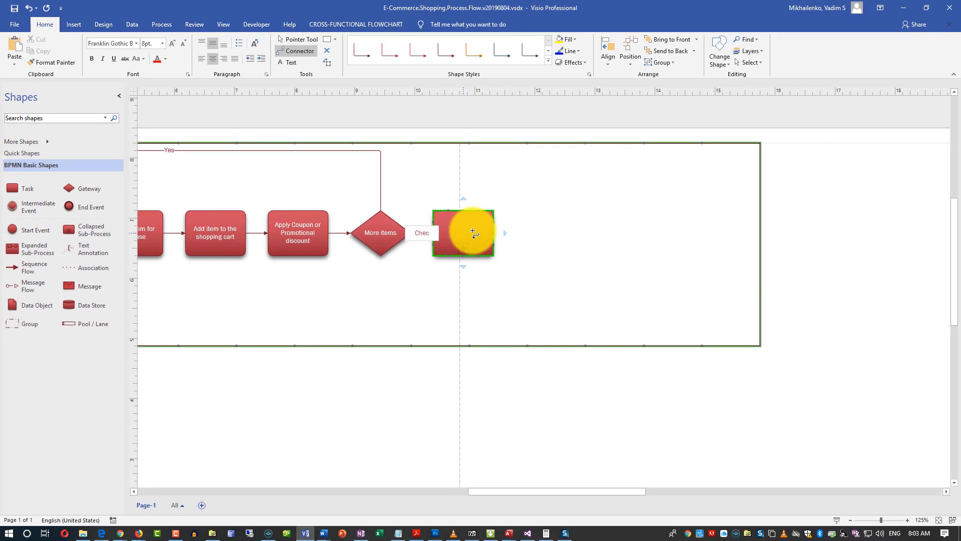
key("Escape")
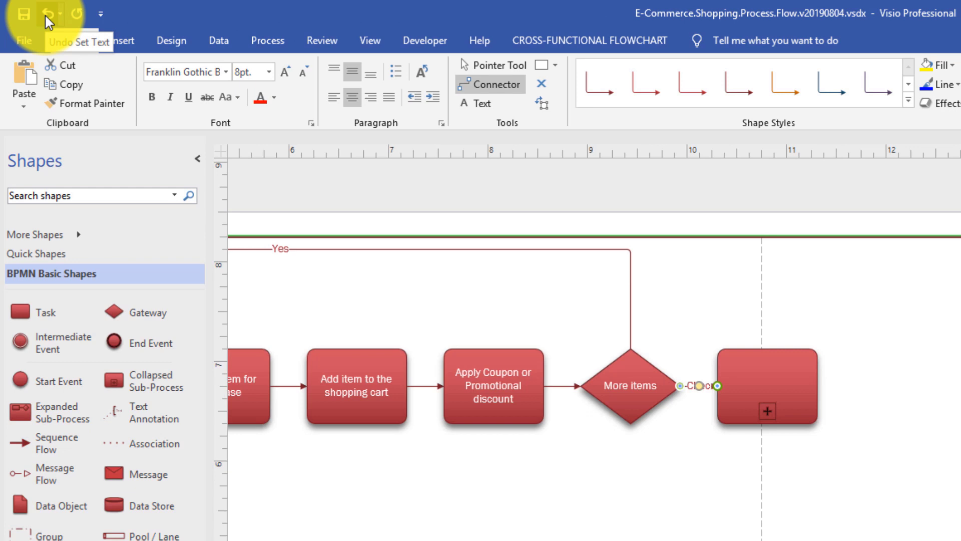
left_click(46, 14)
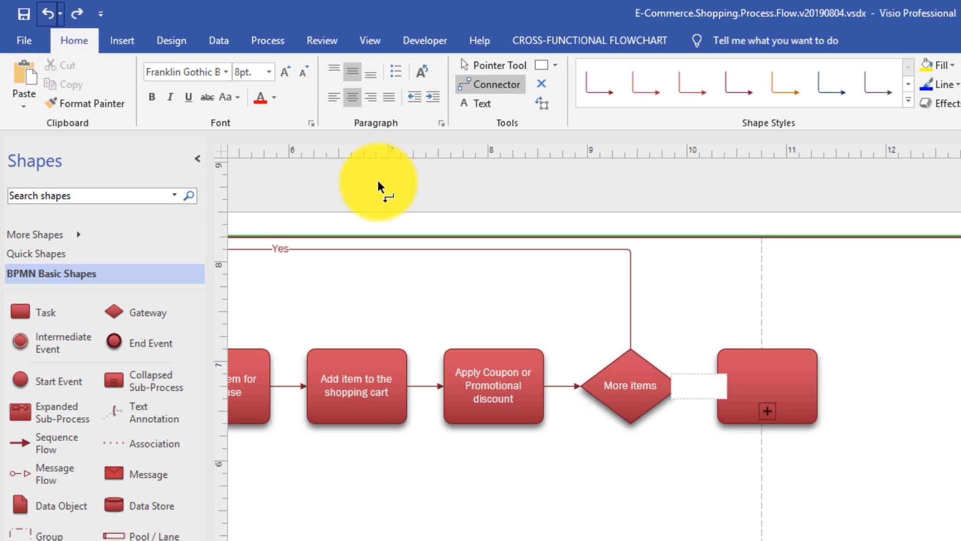
Label the collapsed sub-process "Checkout Process".
left_click(490, 65)
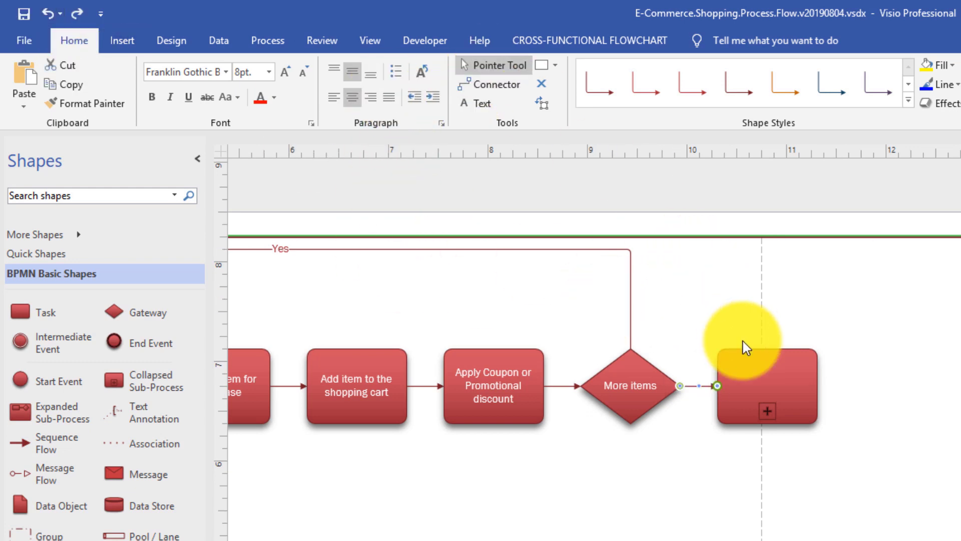
left_click(776, 386)
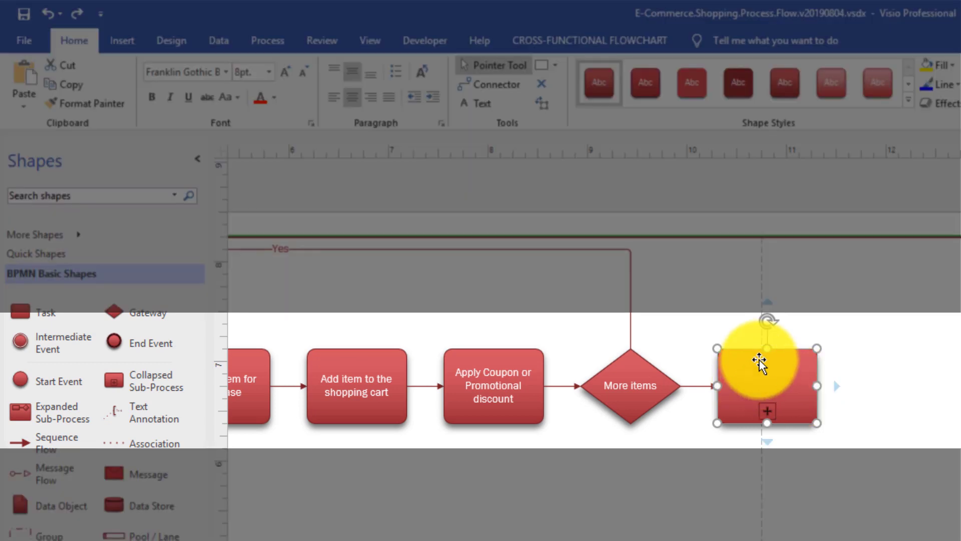
type("Checkou")
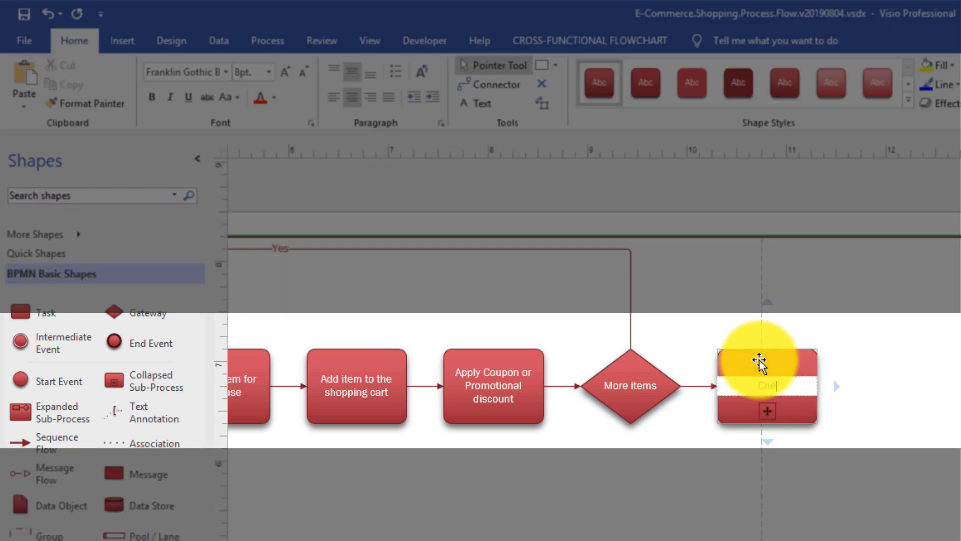
type("t Process")
left_click(873, 423)
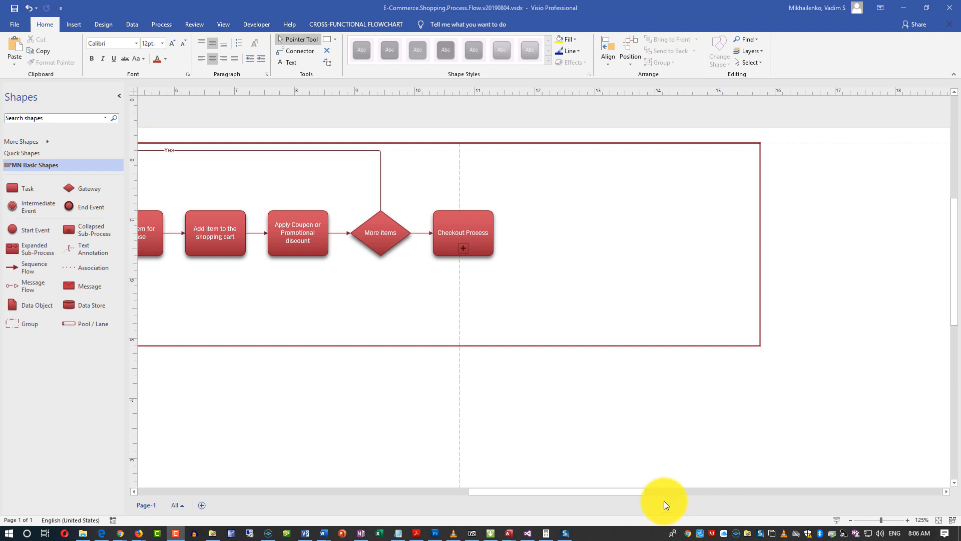
Add a lane named "Order Entry System" directly beneath the Customer lane and widen it to end flush with the Customer lane.
left_click(851, 521)
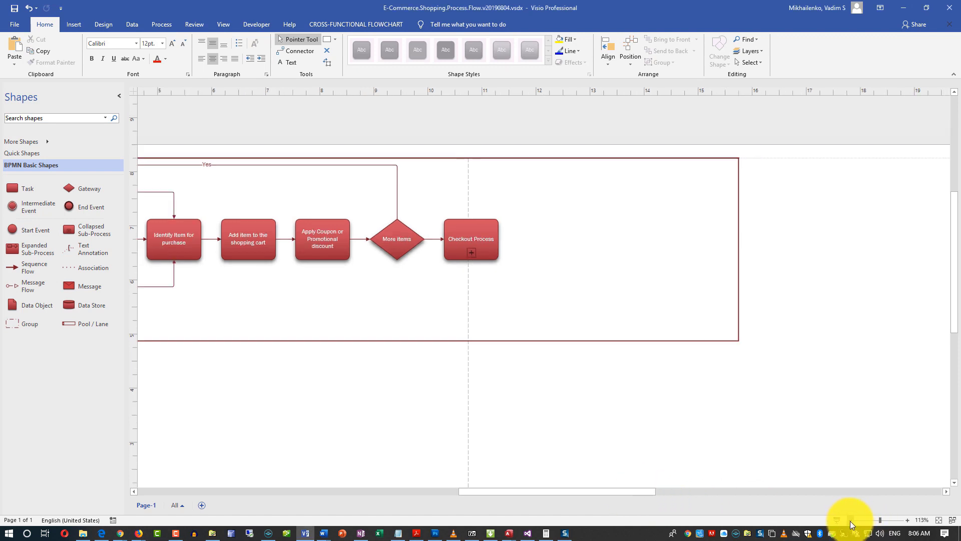
left_click_drag(643, 491, 570, 493)
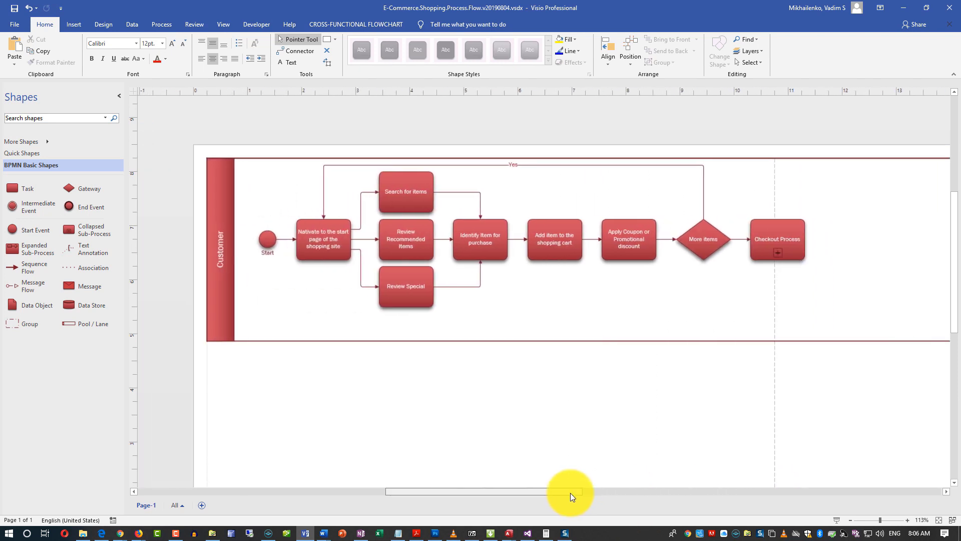
left_click(850, 519)
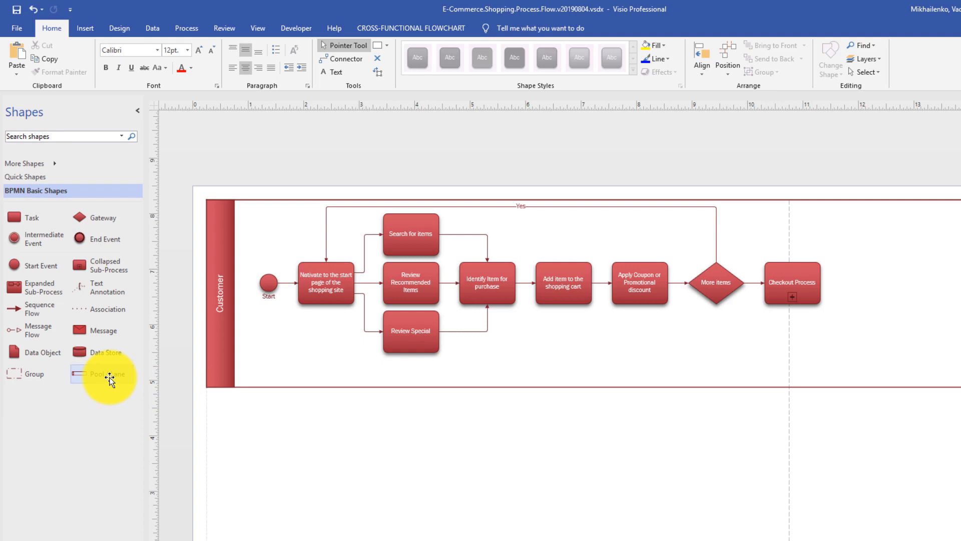
left_click_drag(110, 379, 349, 423)
double_click(222, 435)
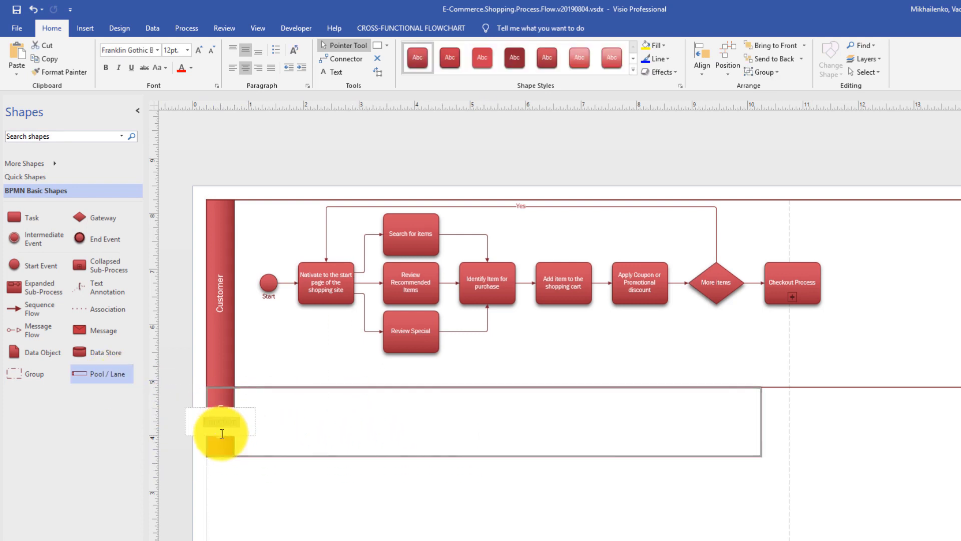
type("Order")
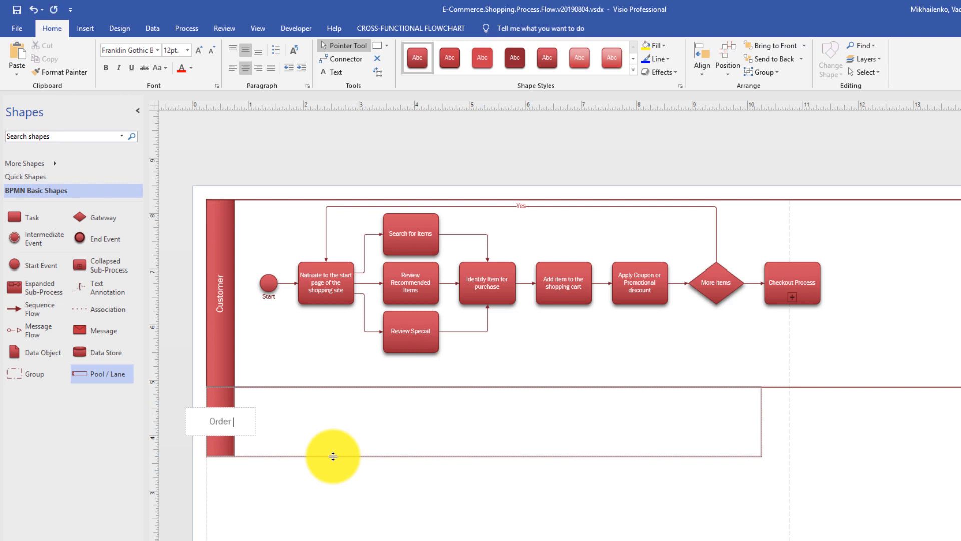
type(" Entry System")
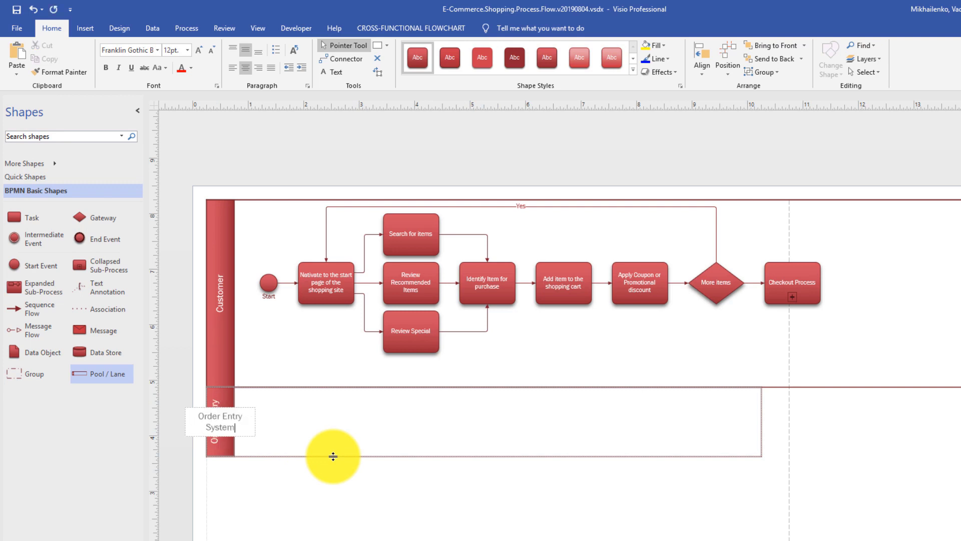
left_click(564, 488)
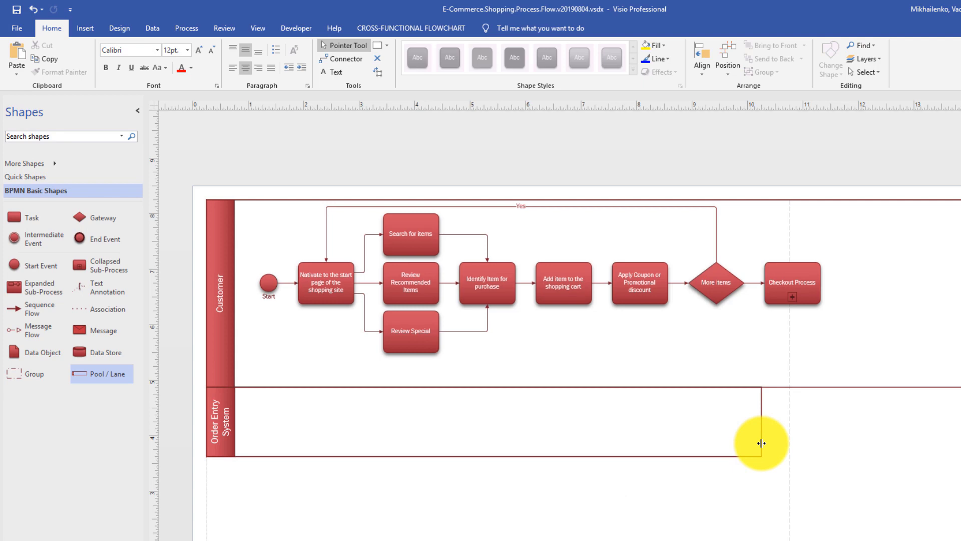
left_click_drag(761, 443, 960, 447)
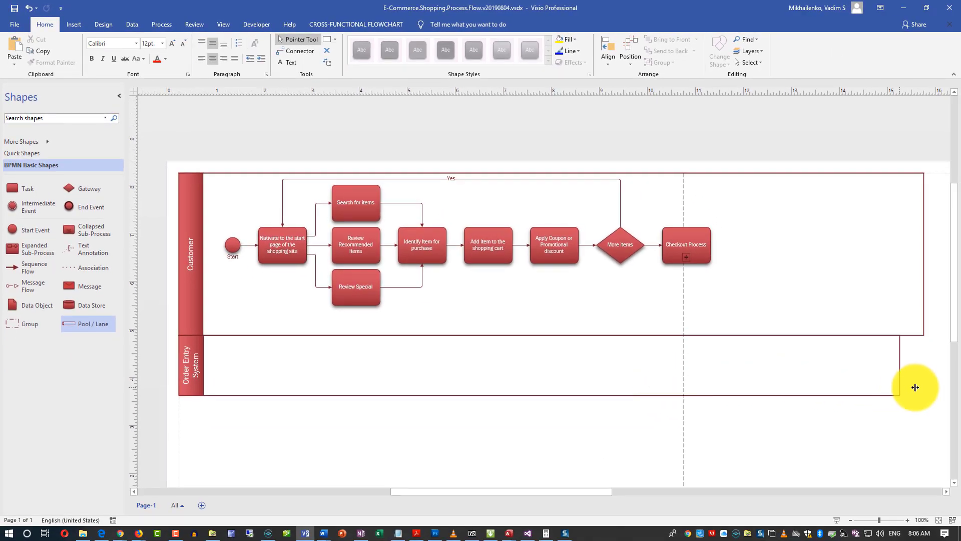
left_click_drag(915, 386, 924, 386)
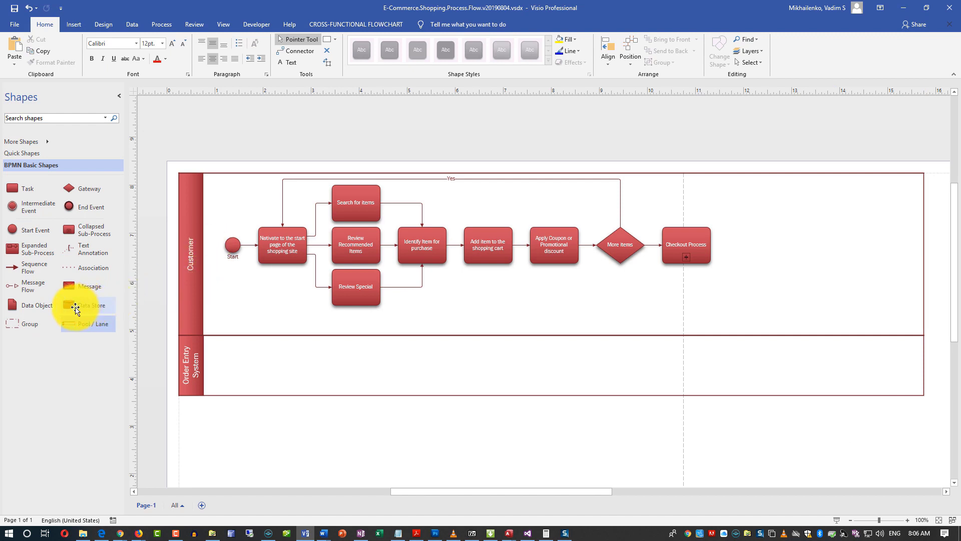
Place a Data Store in the Order Entry System lane beneath Checkout Process and label it "Order Entry System".
left_click_drag(75, 308, 686, 369)
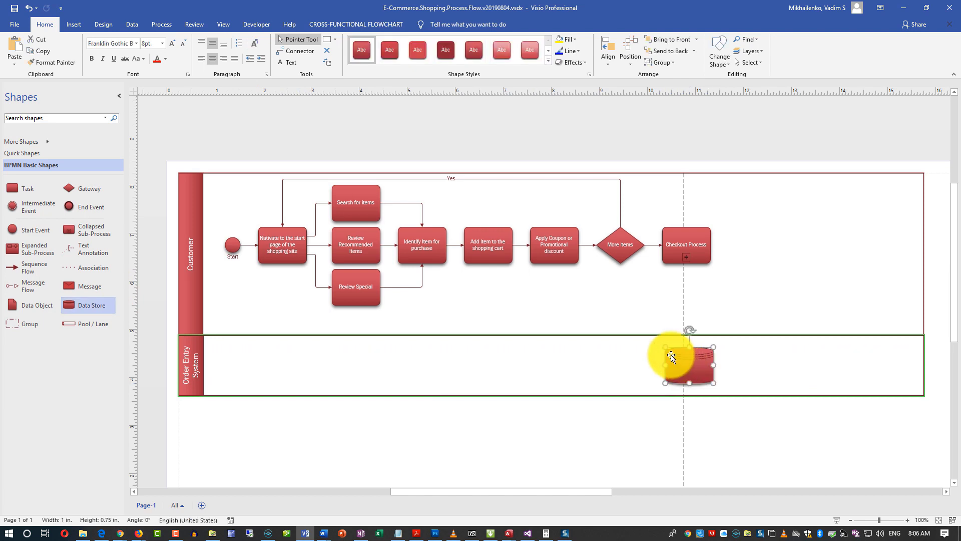
double_click(670, 356)
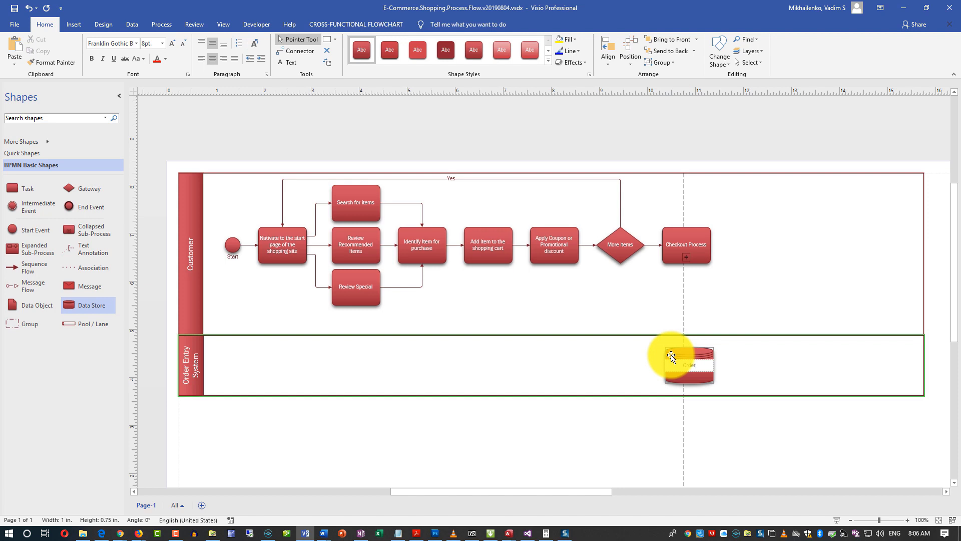
type("Order Entry System")
left_click(521, 309)
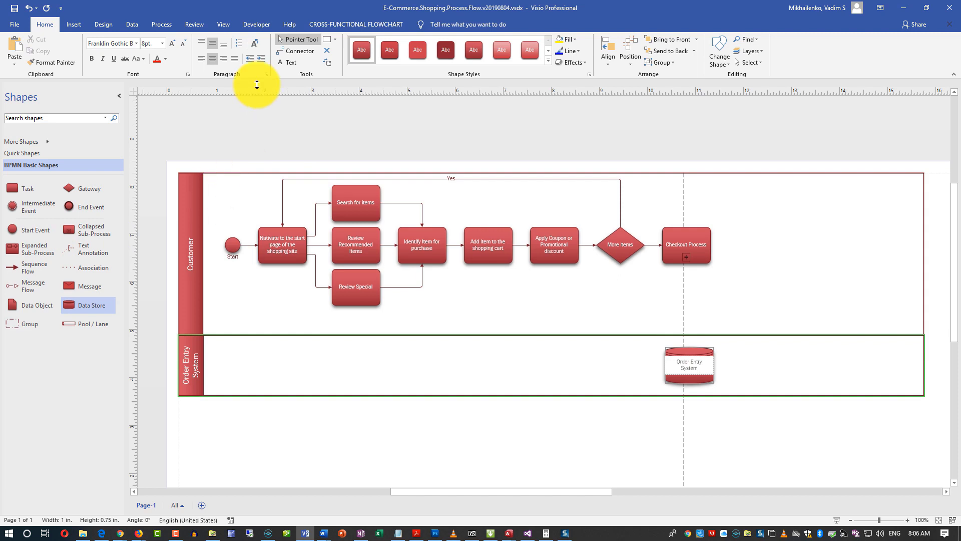
Connect Checkout Process to the Order Entry System data store and reroute the connector to run just beside the data store.
left_click(296, 52)
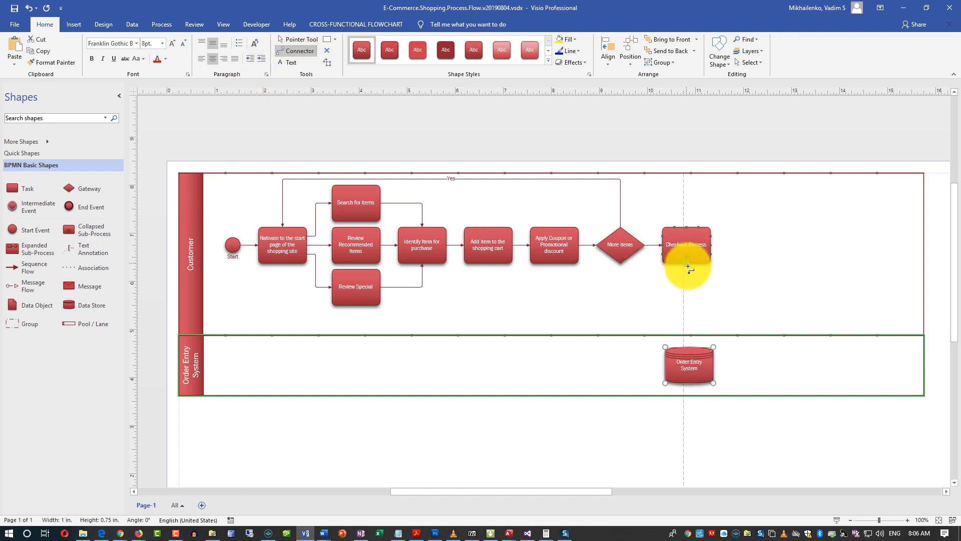
left_click_drag(683, 264, 681, 337)
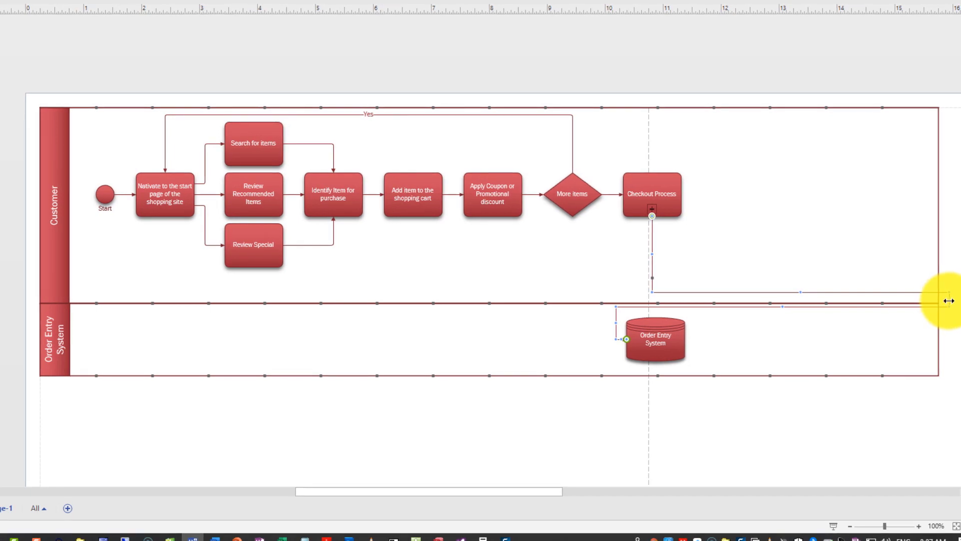
left_click_drag(949, 300, 619, 305)
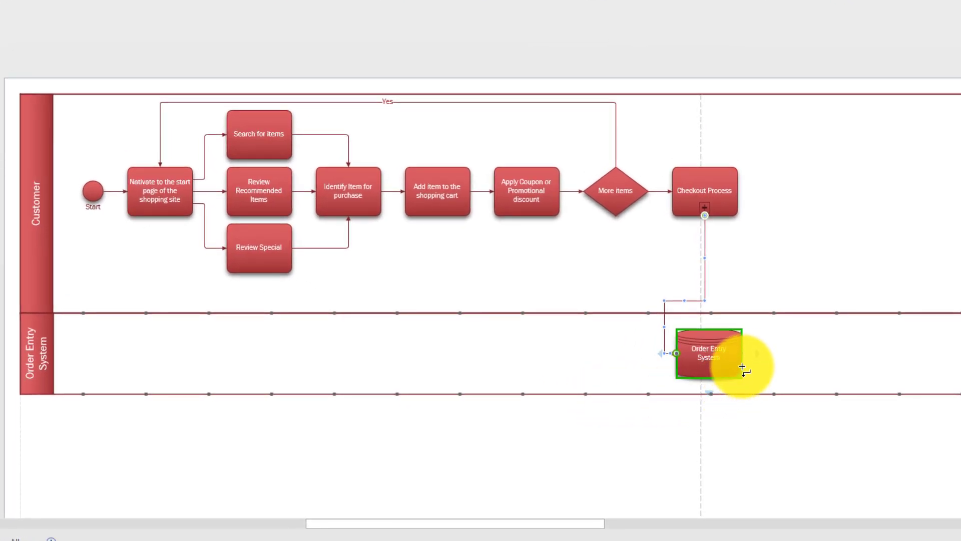
Add a connected task directly after the Order Entry System data store and label it "Review Order Confirmation".
mouse_move(758, 353)
left_click(774, 332)
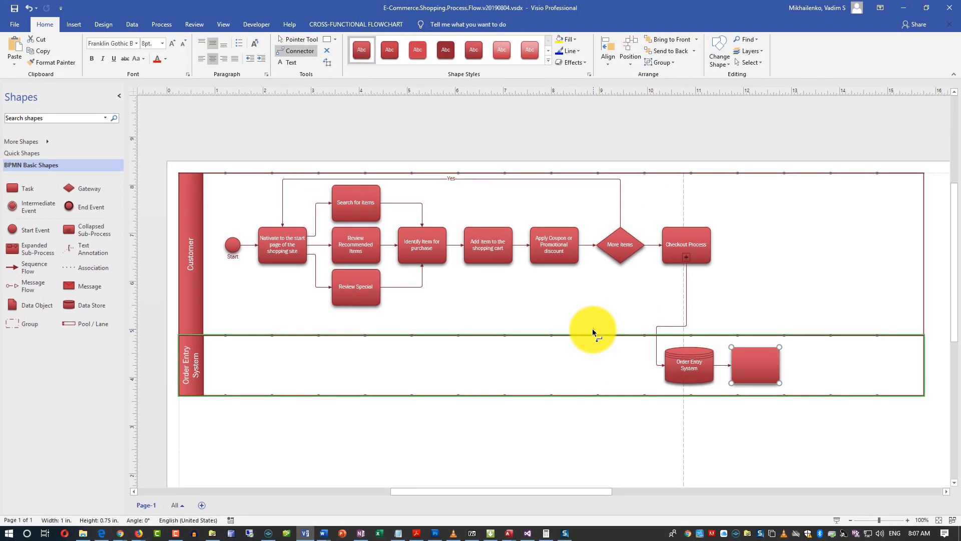
type("Review Order Confirmation")
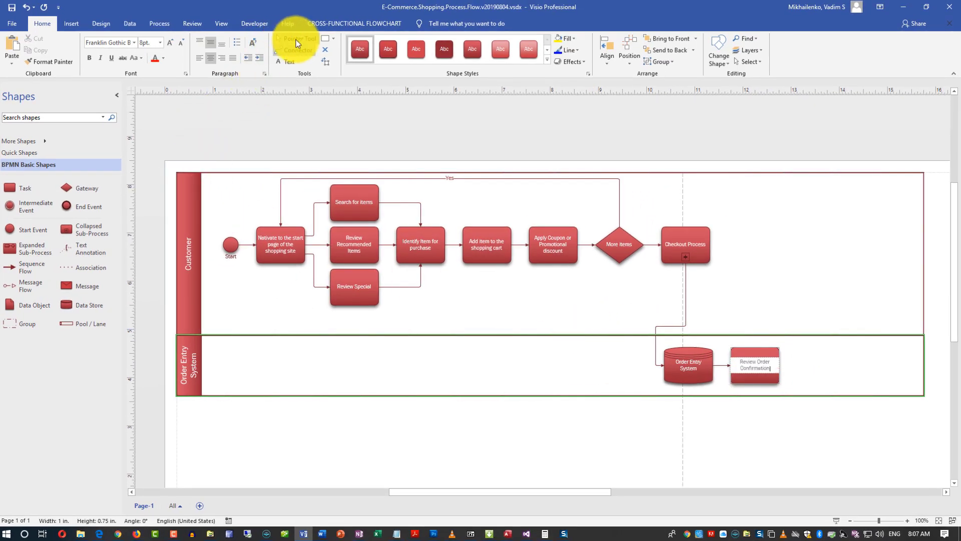
Move the Review Order Confirmation task into the Customer lane in line with Checkout Process and add a connected End Event labelled "End".
left_click(296, 40)
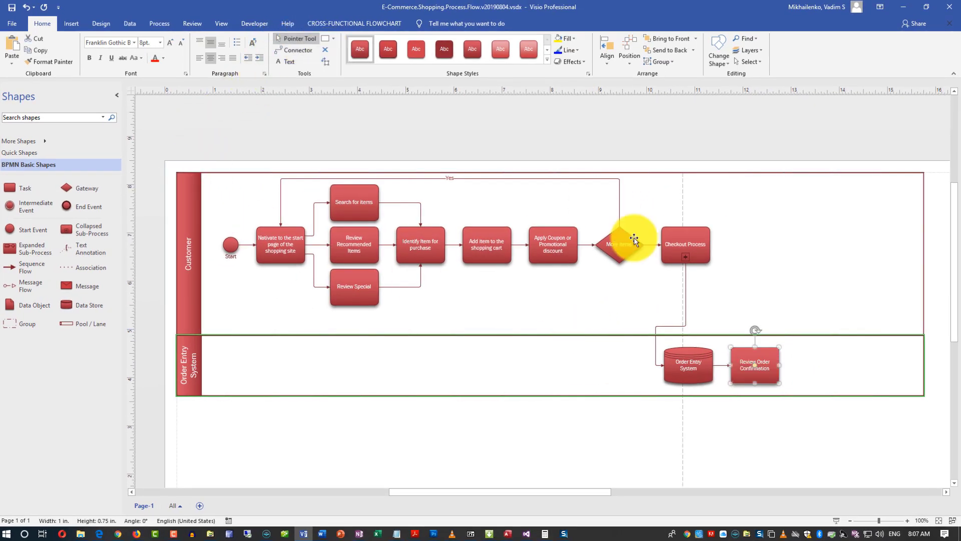
left_click_drag(759, 368, 776, 249)
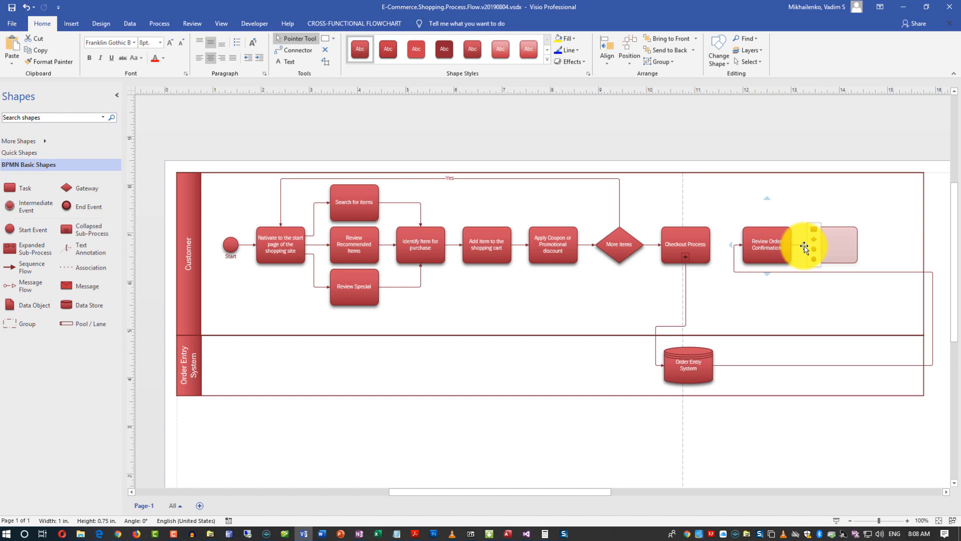
left_click(814, 260)
type("End")
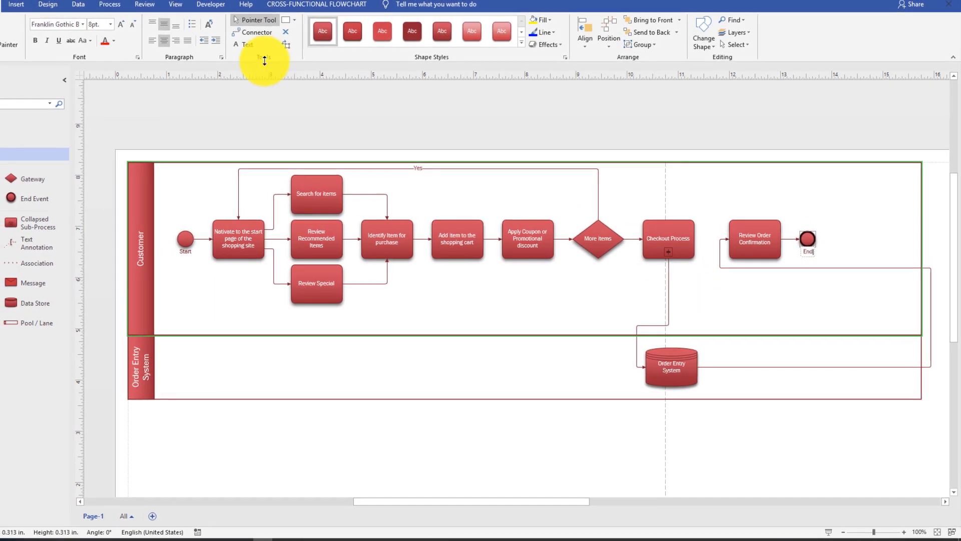
Reroute the connector from the data store to Review Order Confirmation as one straight vertical run between Checkout Process and that task.
left_click(931, 317)
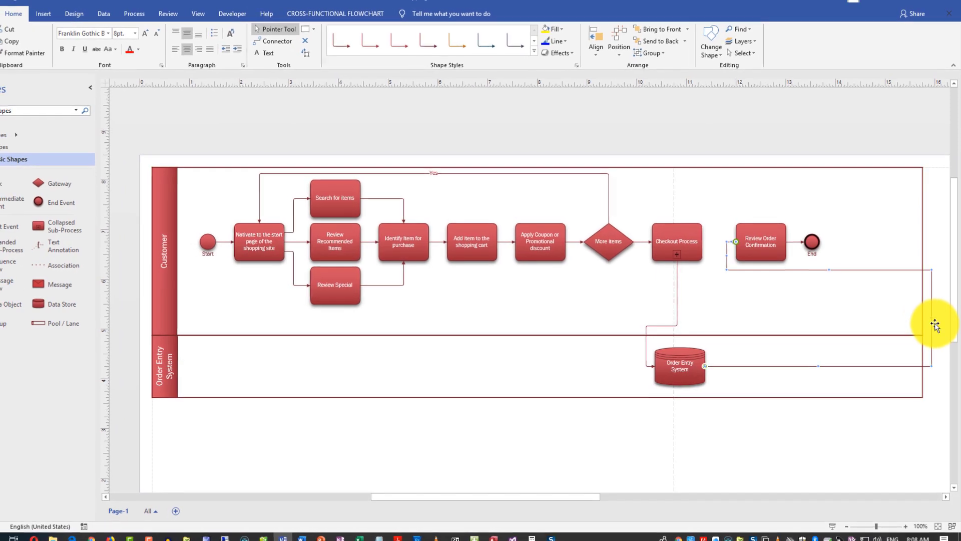
left_click_drag(919, 320, 727, 322)
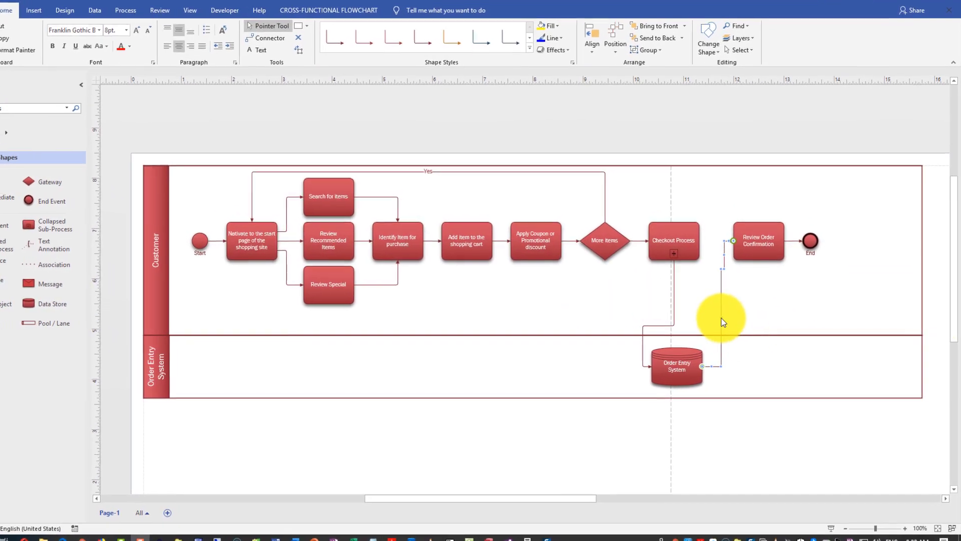
left_click(905, 528)
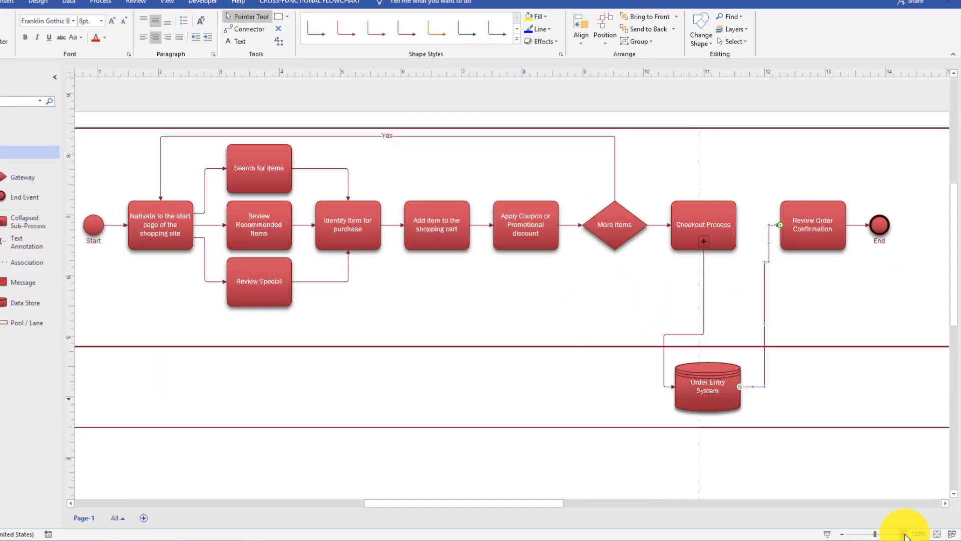
left_click(905, 534)
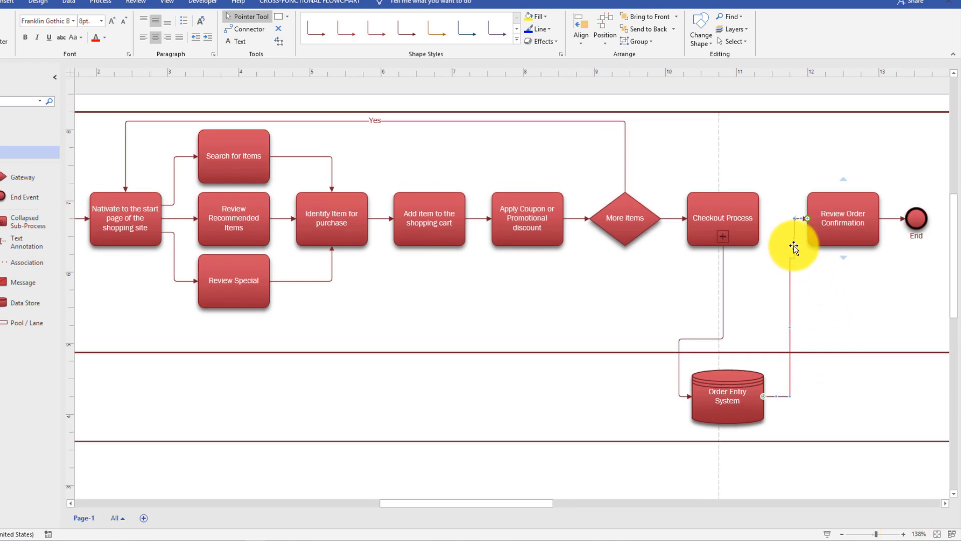
left_click_drag(794, 239, 787, 239)
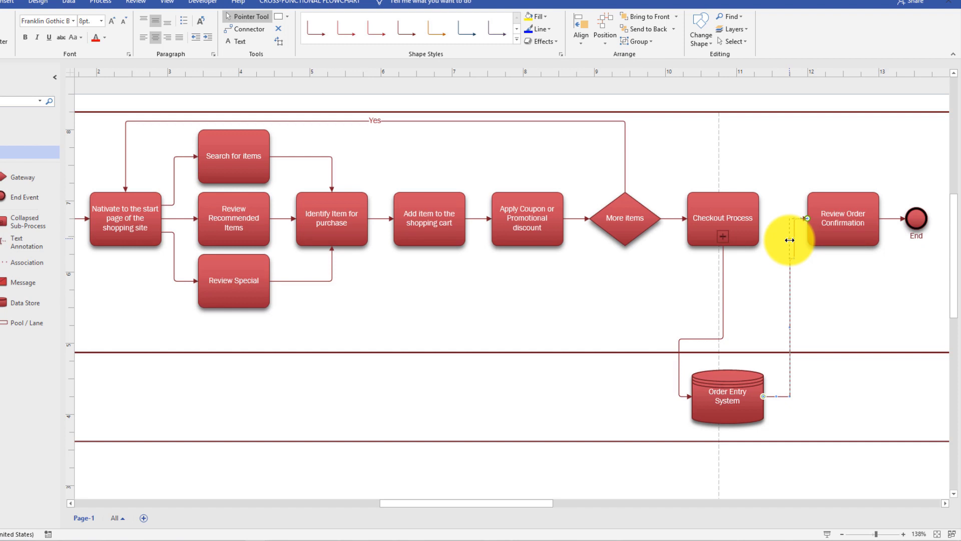
left_click_drag(789, 240, 789, 239)
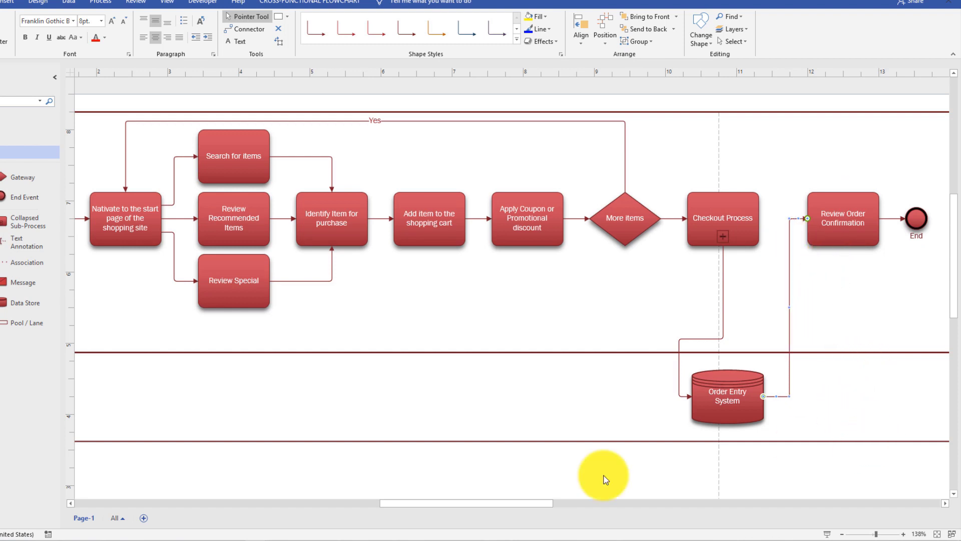
Align the main row of Customer lane shapes from Start to End by their middles and distribute them horizontally.
left_click(842, 535)
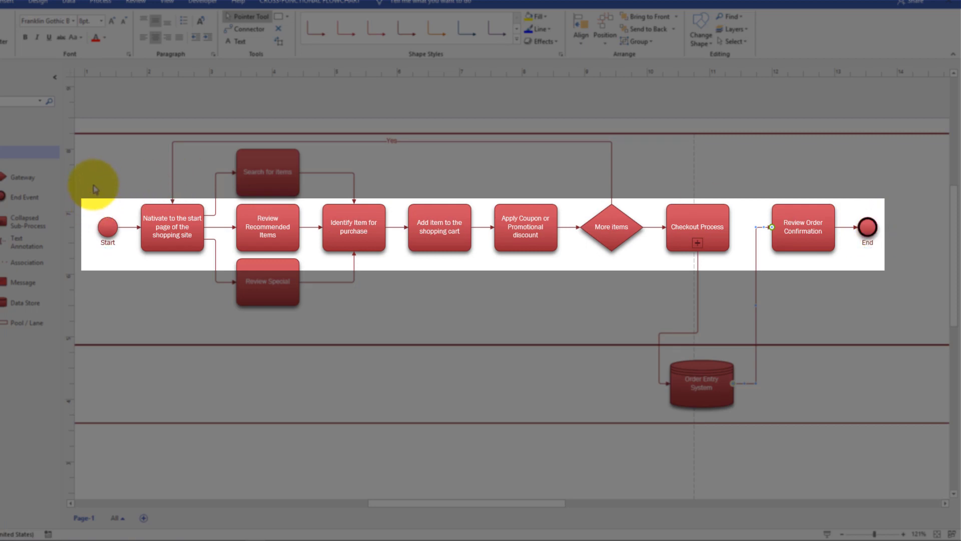
left_click_drag(86, 182, 917, 275)
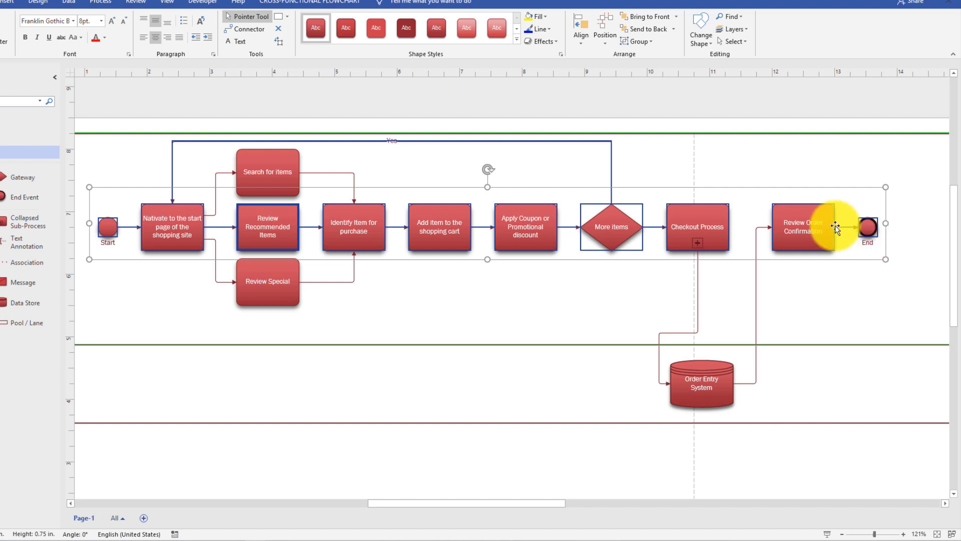
left_click(583, 46)
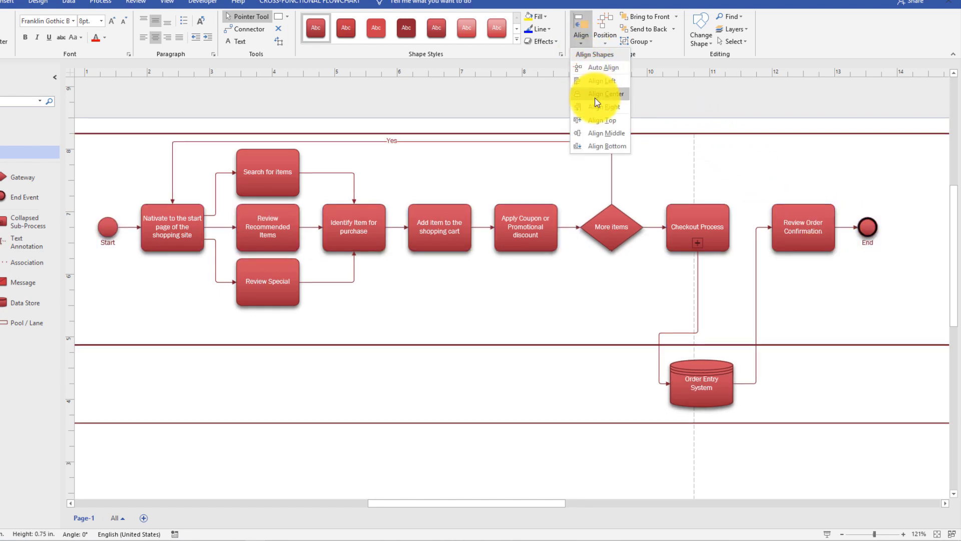
left_click(597, 134)
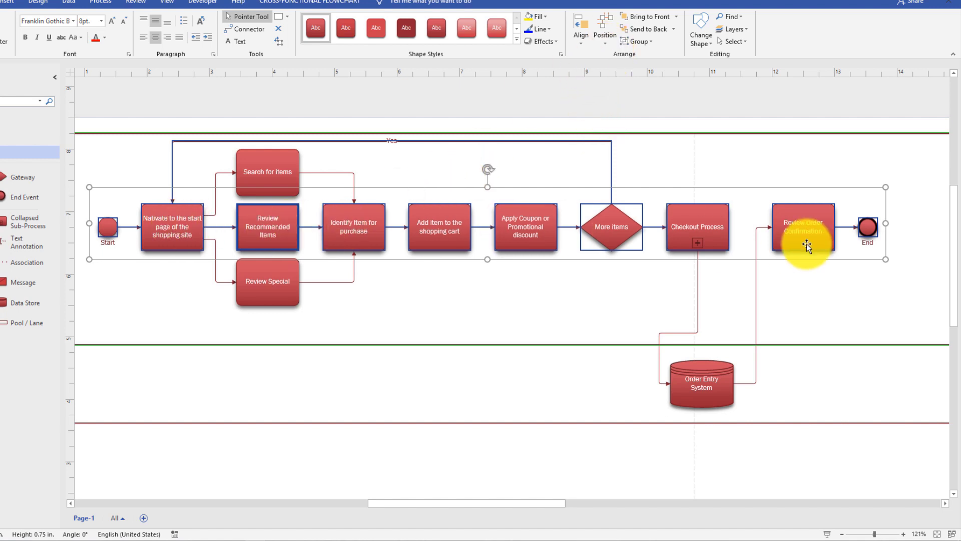
left_click(608, 45)
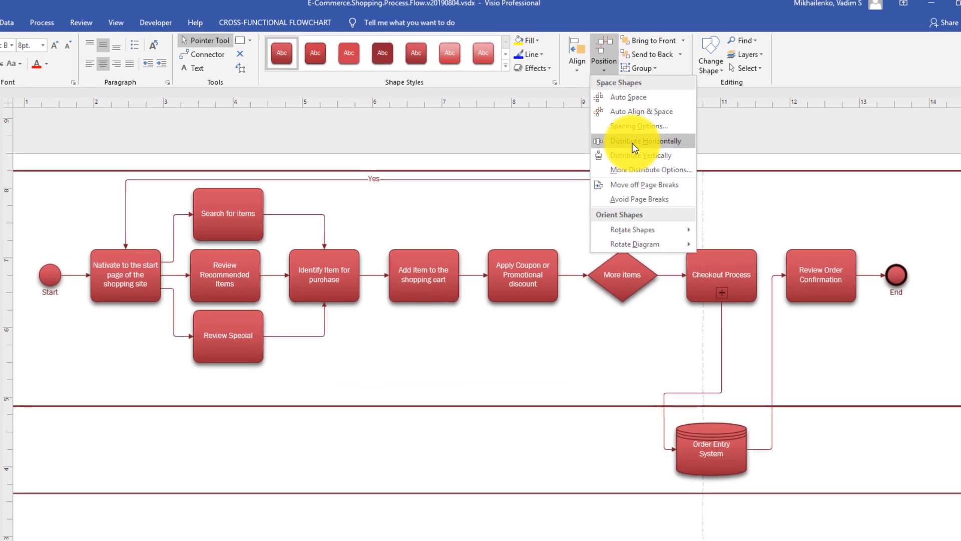
left_click(634, 135)
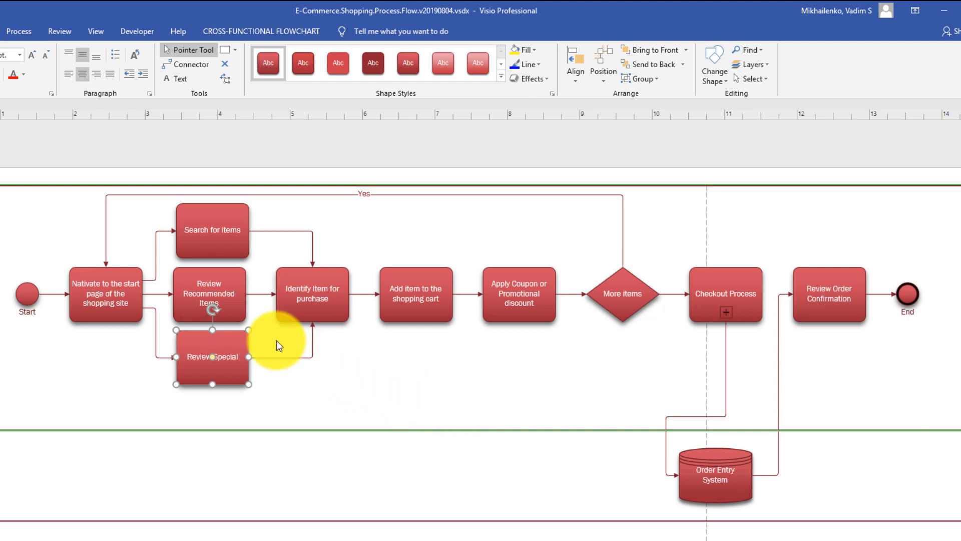
left_click(234, 306, "shift")
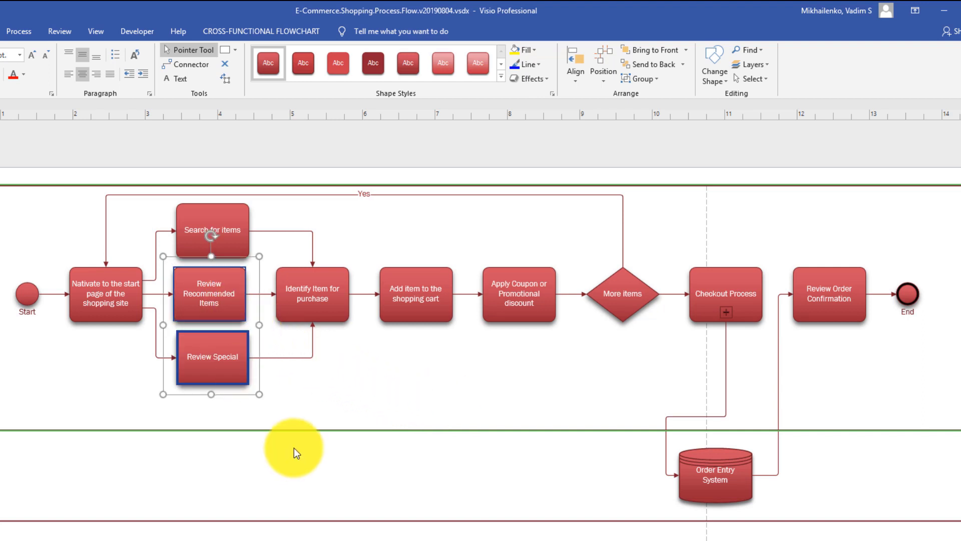
left_click(236, 236, "shift")
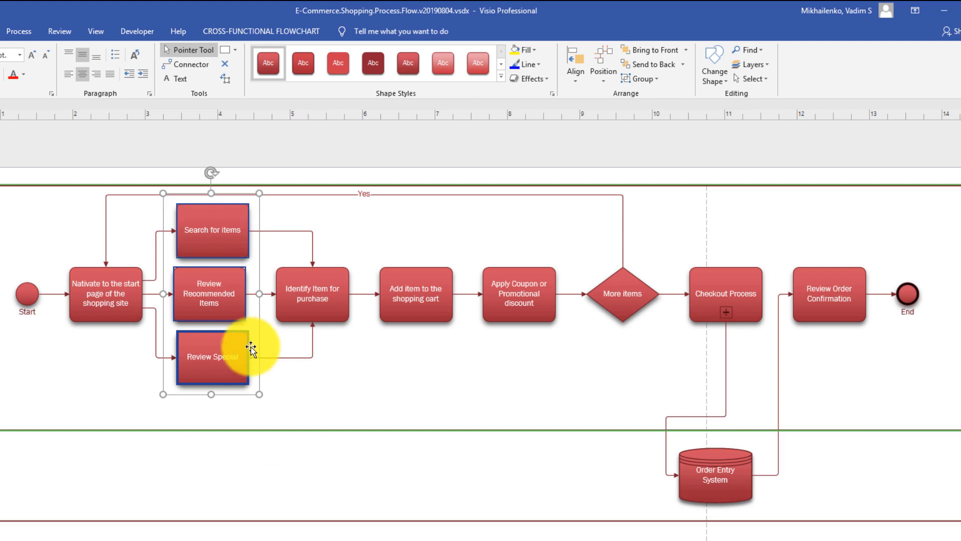
left_click(294, 420)
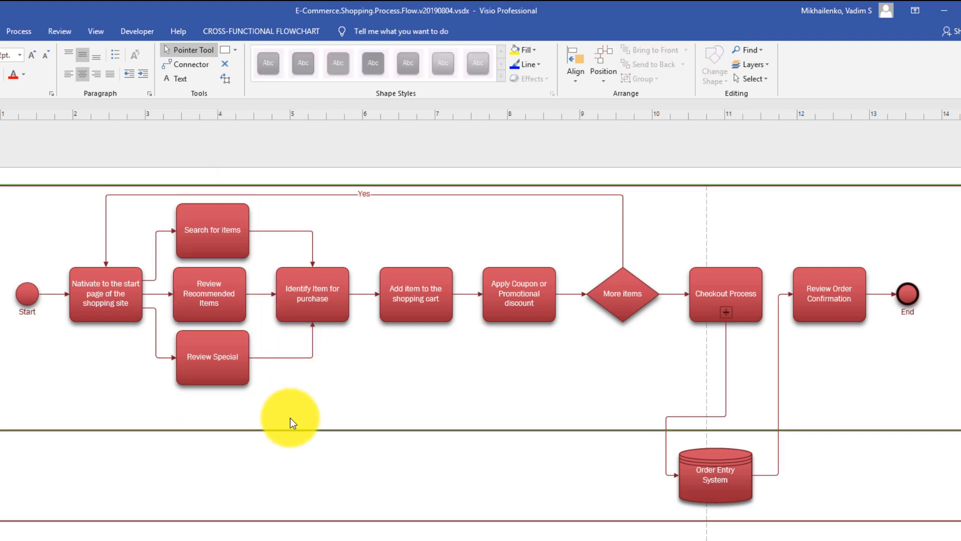
Align the Search for items, Review Recommended Items and Review Special tasks by their centers and distribute them vertically.
left_click_drag(264, 407, 161, 199)
key("shift")
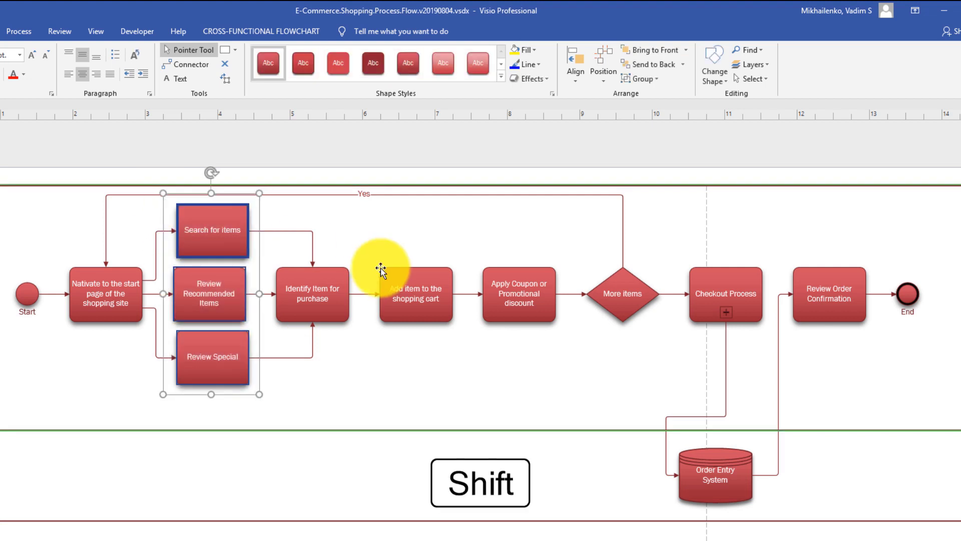
left_click(572, 83)
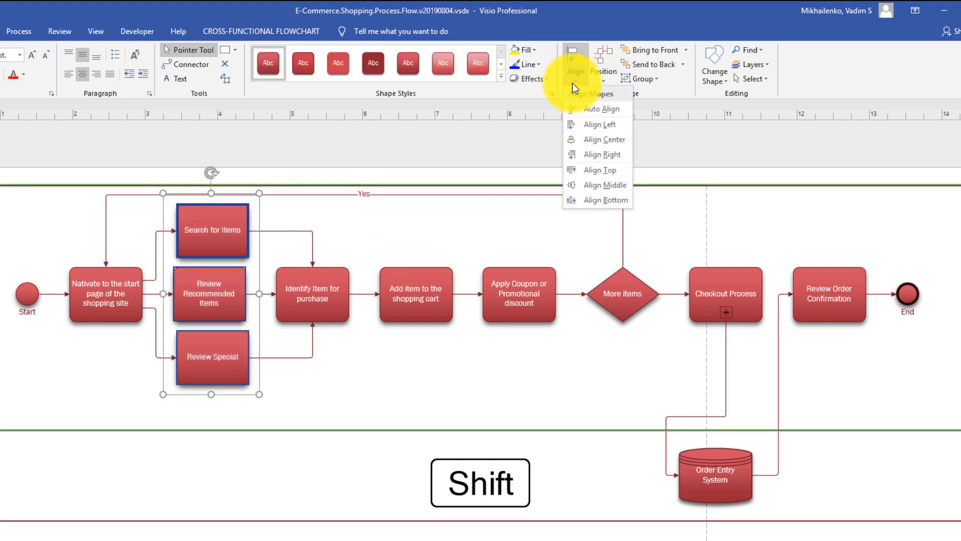
left_click(594, 144)
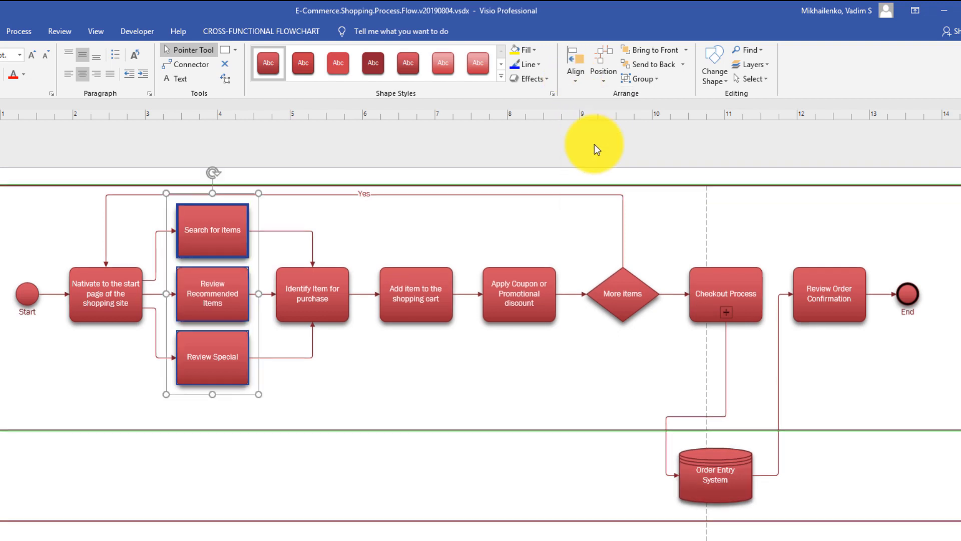
left_click(602, 84)
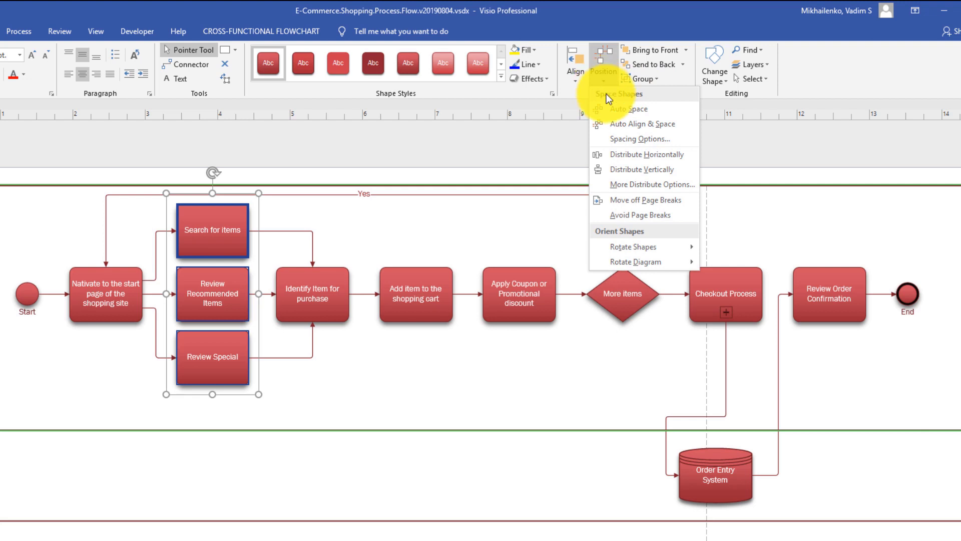
left_click(635, 170)
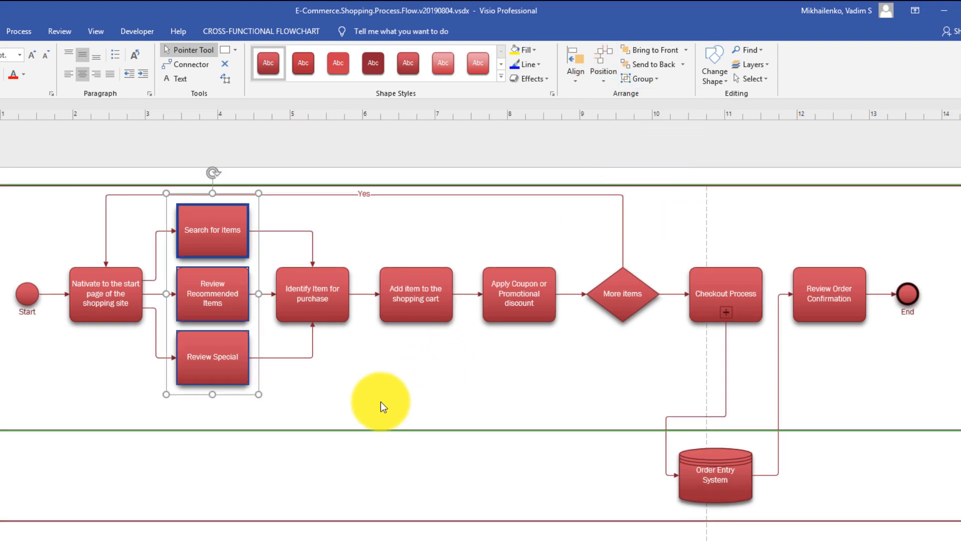
left_click(381, 407)
Narrow the Customer and Order Entry System lanes to end flush just past the End event, at about the 14 mark on the ruler.
left_click(622, 155)
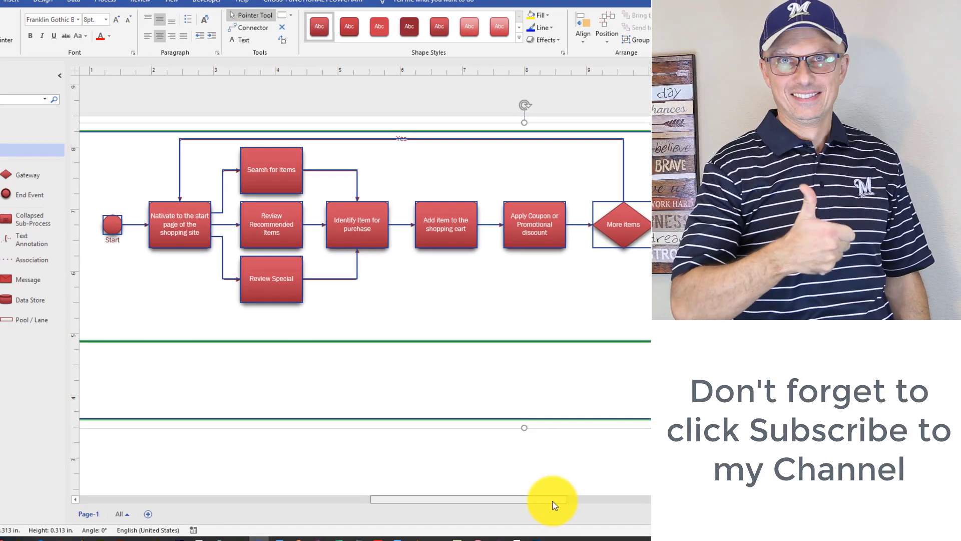
scroll(553, 505, "left", 1)
scroll(365, 280, "down", 2)
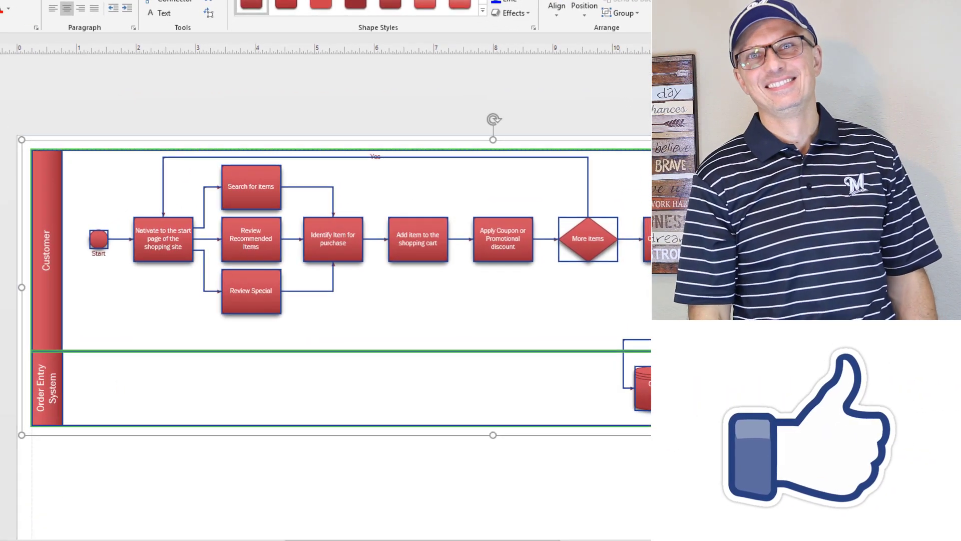
left_click_drag(887, 272, 851, 275)
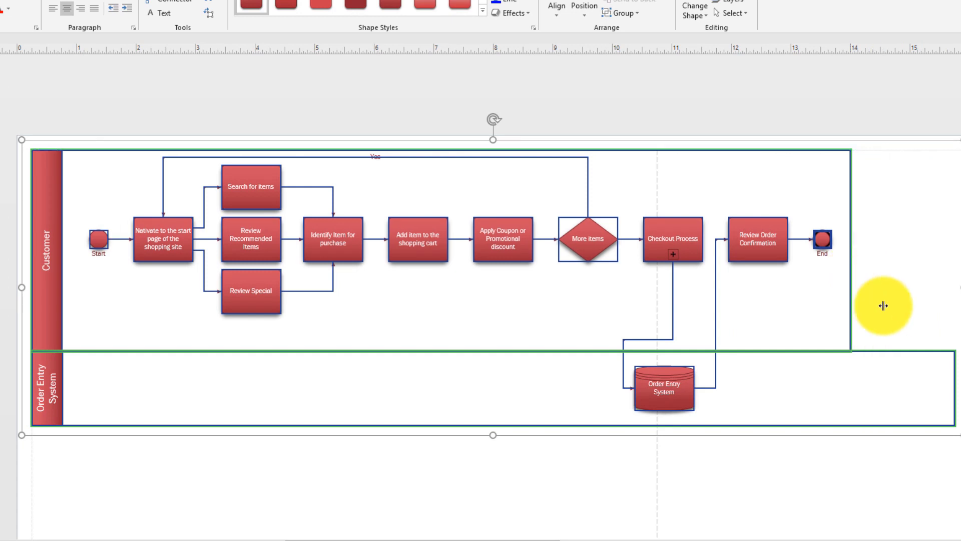
left_click_drag(953, 384, 852, 384)
left_click(887, 475)
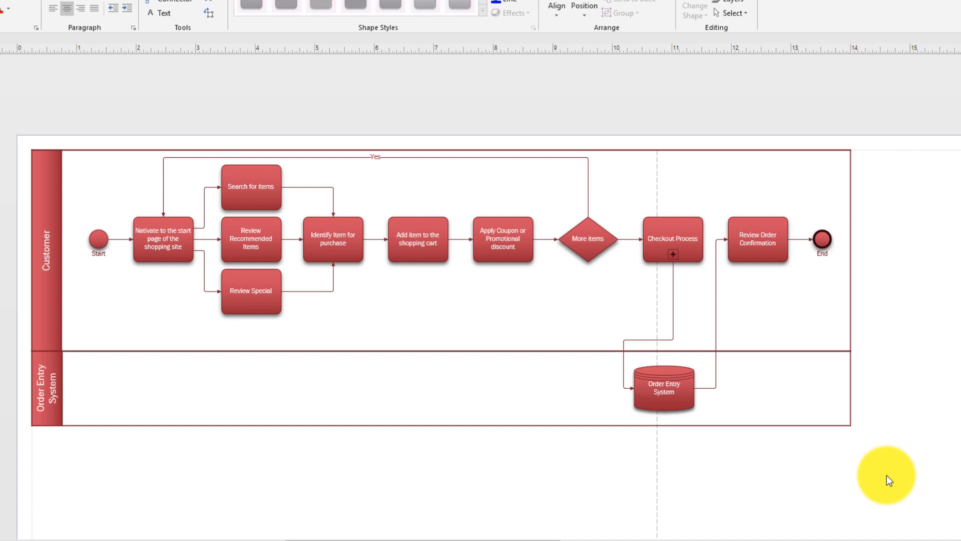
Select the whole diagram and try an orange theme style on all its shapes.
key("ctrl+a")
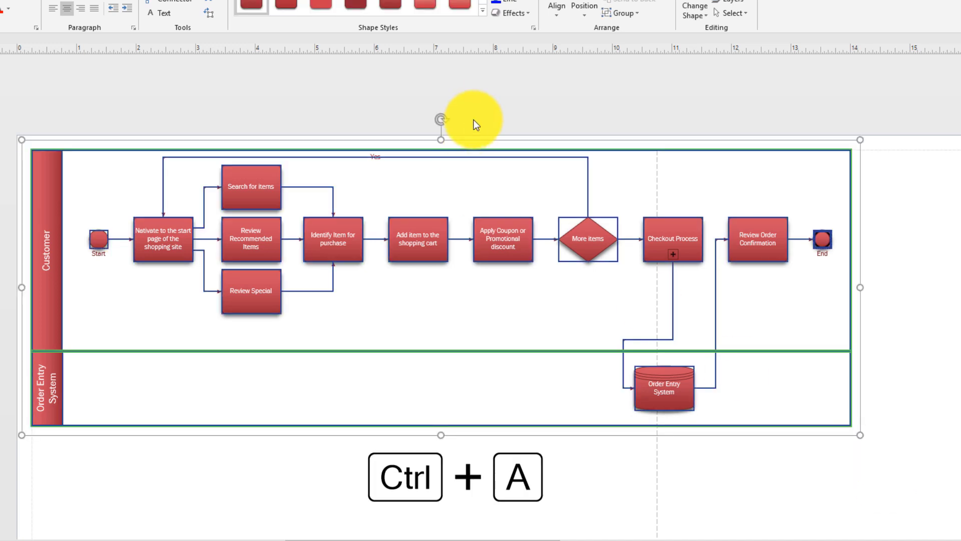
left_click(482, 13)
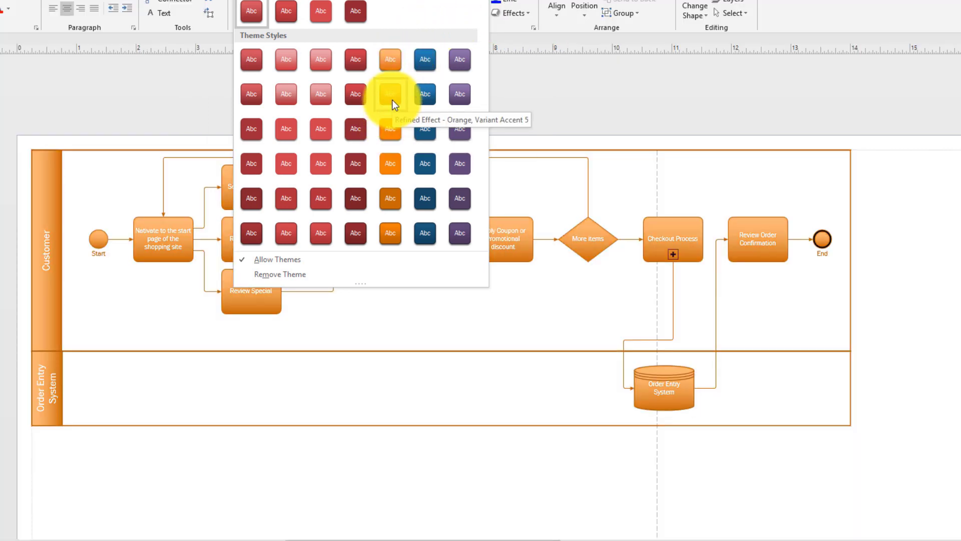
left_click(389, 127)
key("ctrl+z")
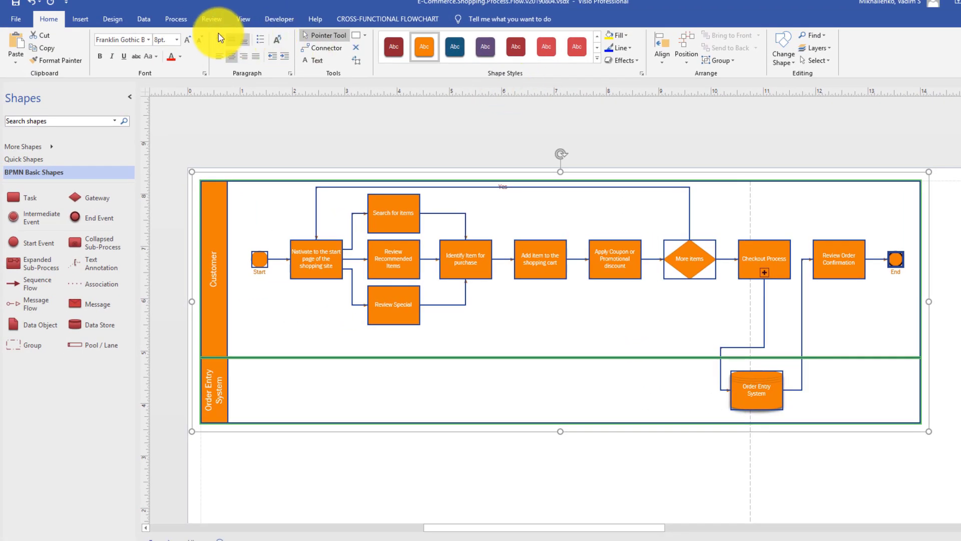
Try the second Professional theme on the diagram, and undo it together with the orange style.
left_click(118, 21)
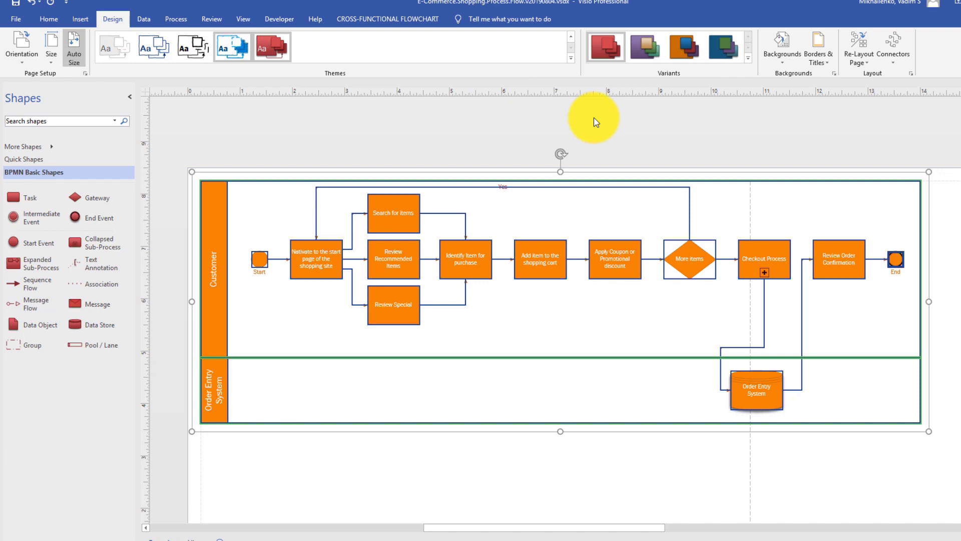
left_click(570, 58)
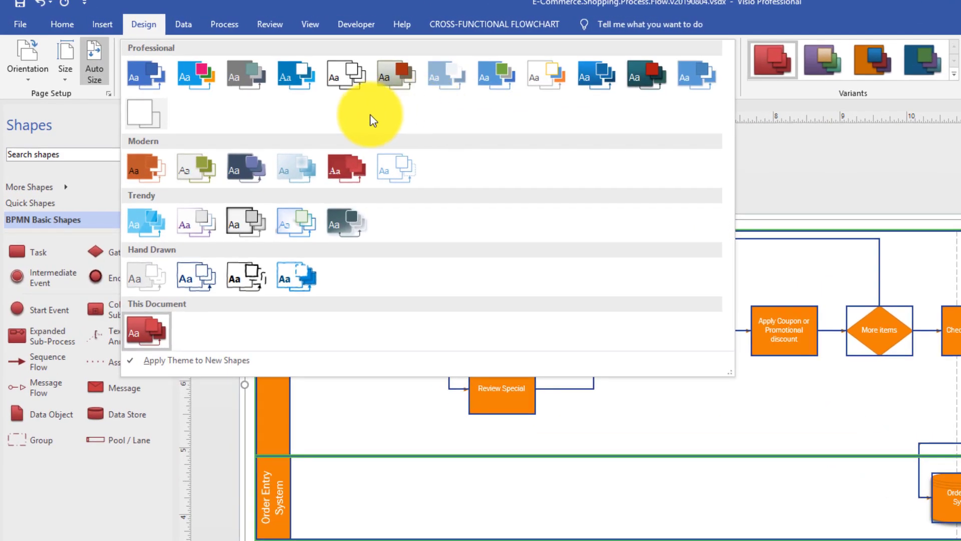
left_click(203, 84)
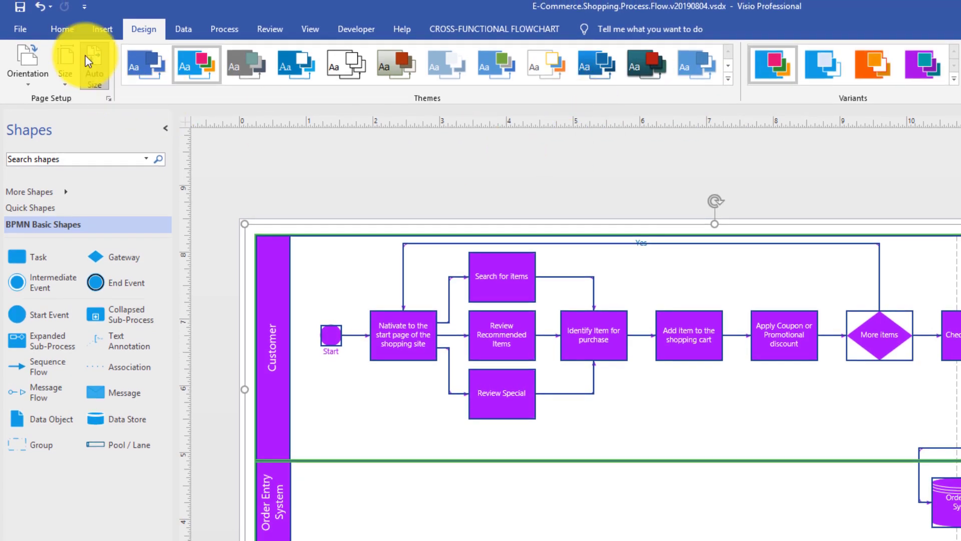
left_click(41, 7)
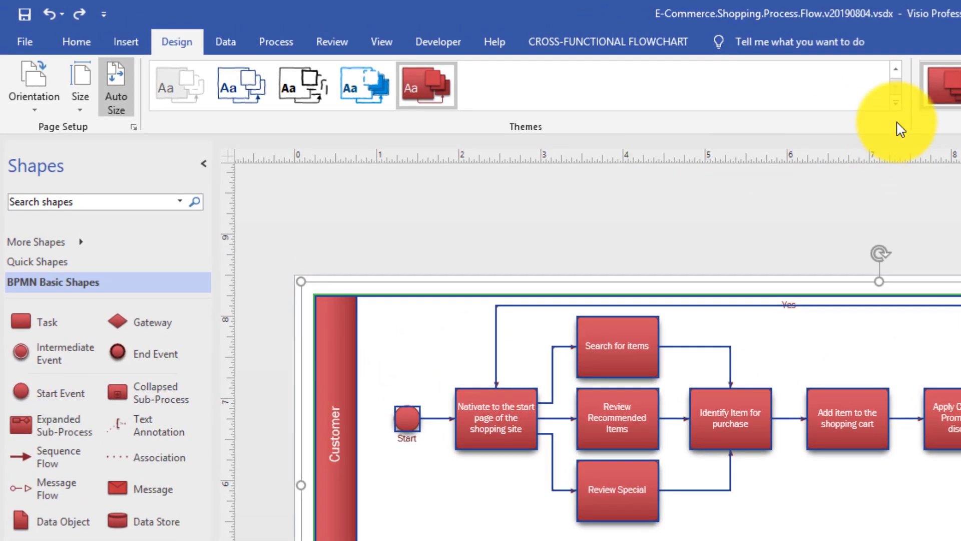
Keep the current document theme and apply its Variant 3 to the diagram.
left_click(873, 100)
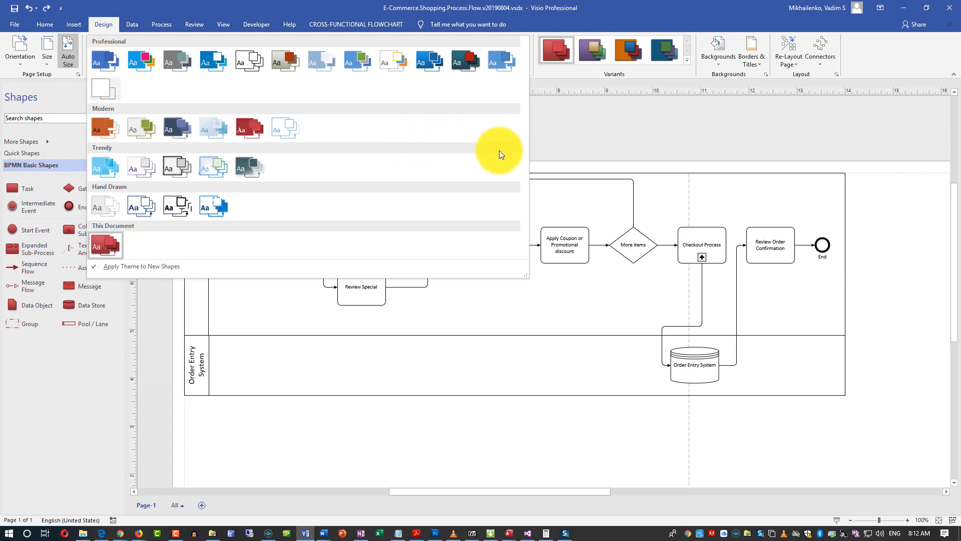
left_click(899, 178)
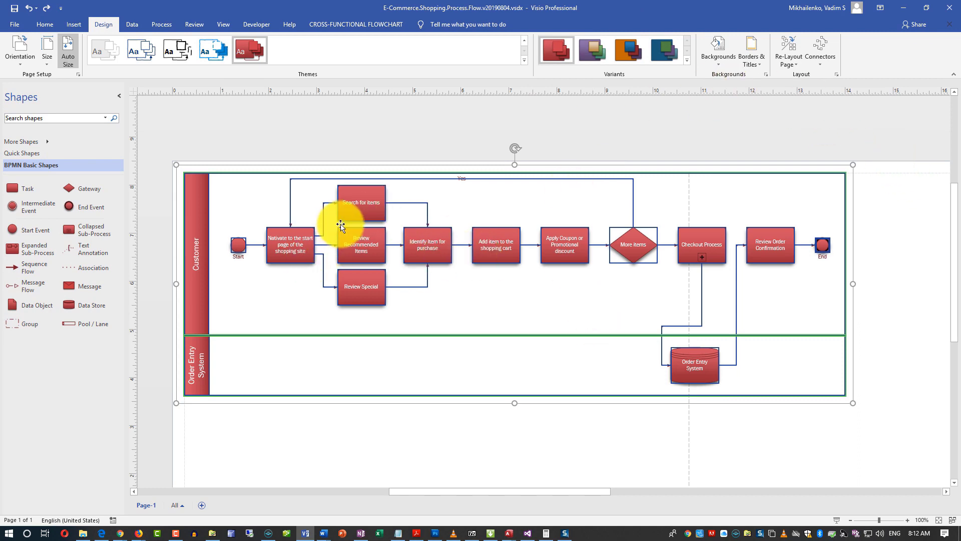
left_click(686, 61)
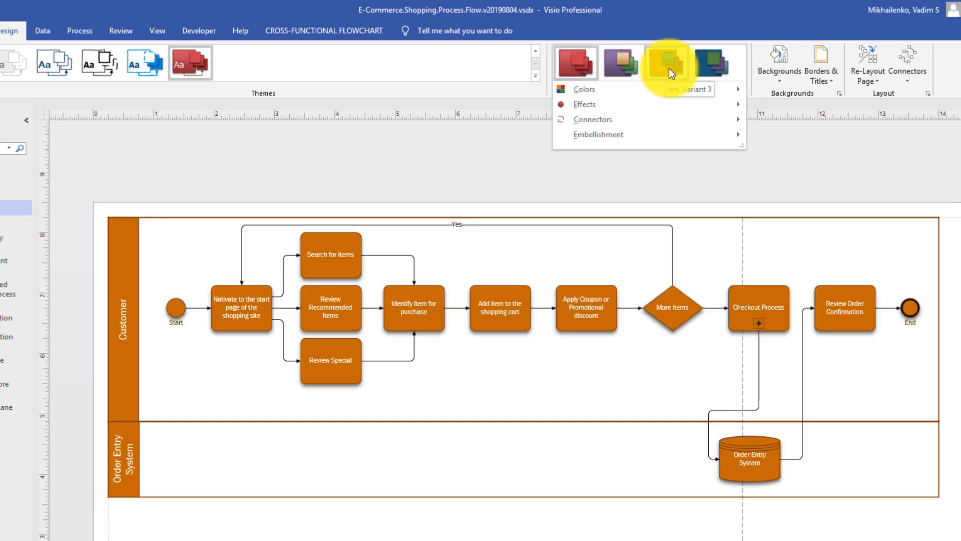
left_click(669, 69)
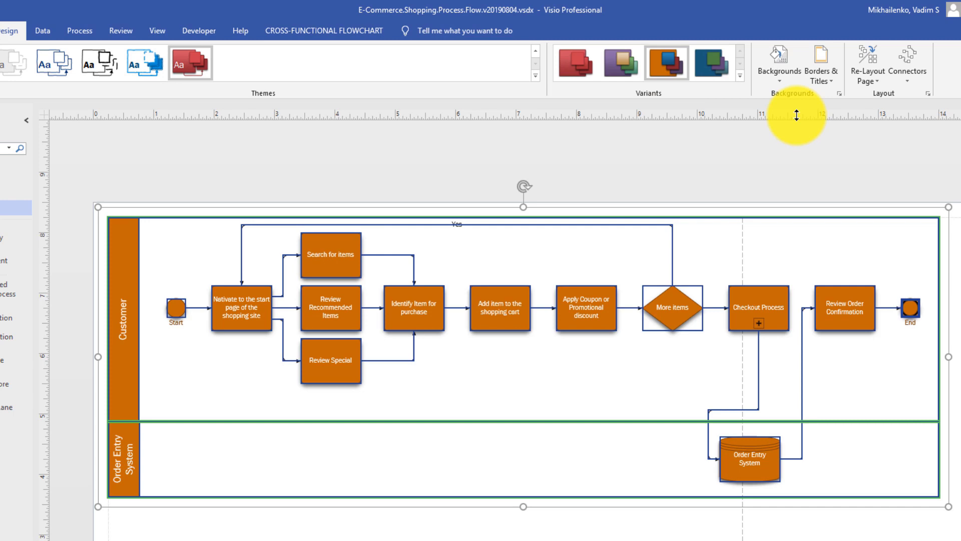
Try the world map background on the page, and undo it.
left_click(782, 83)
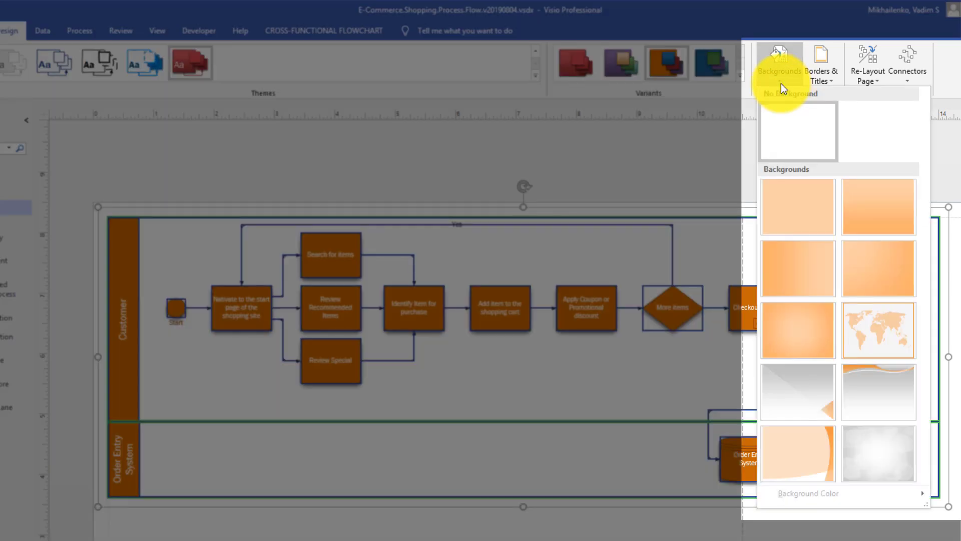
left_click(881, 333)
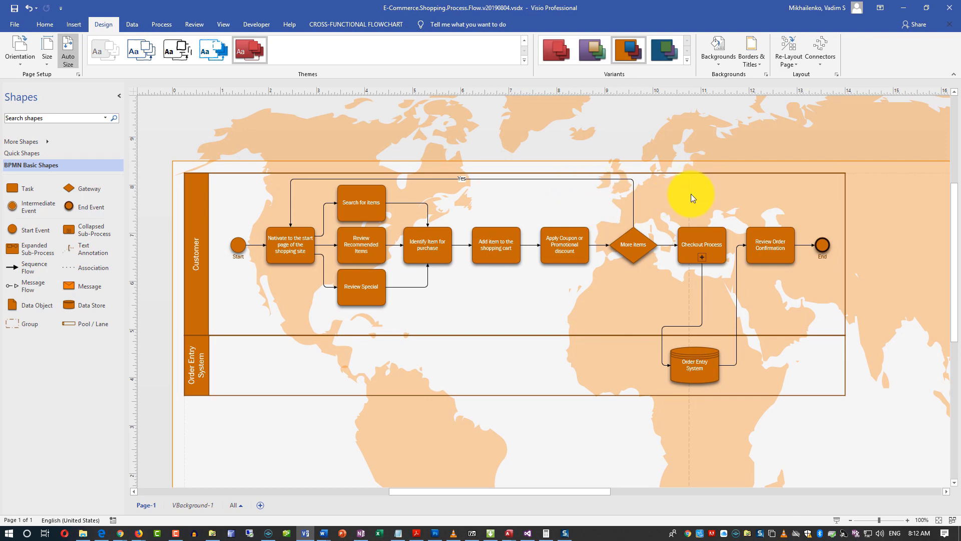
left_click(28, 8)
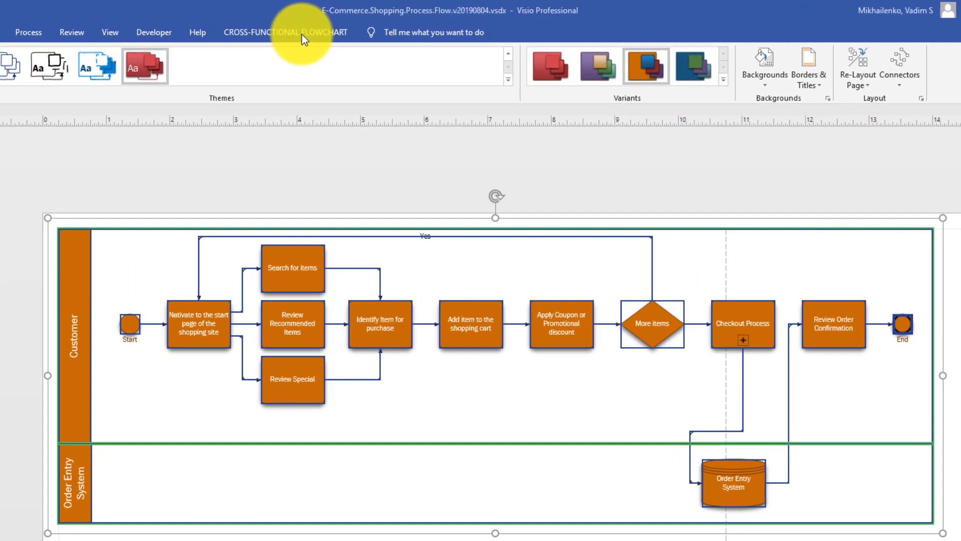
Select the whole cross-functional flowchart and give it the first swimlane style.
left_click(306, 37)
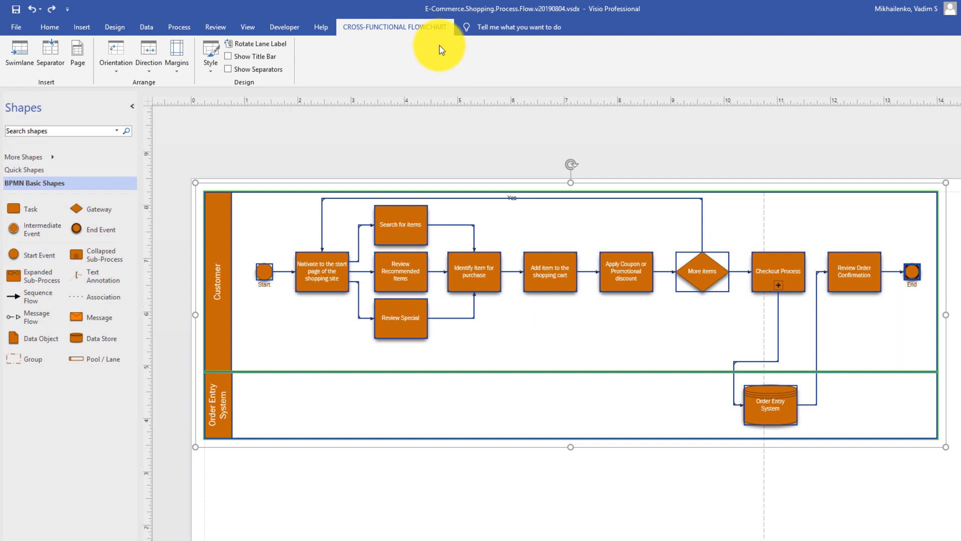
left_click(279, 154)
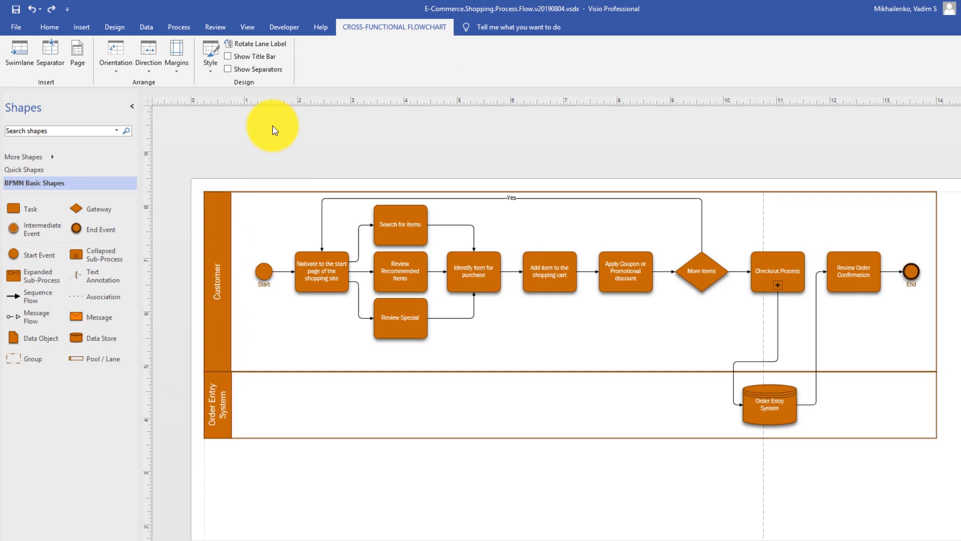
left_click_drag(960, 464, 130, 142)
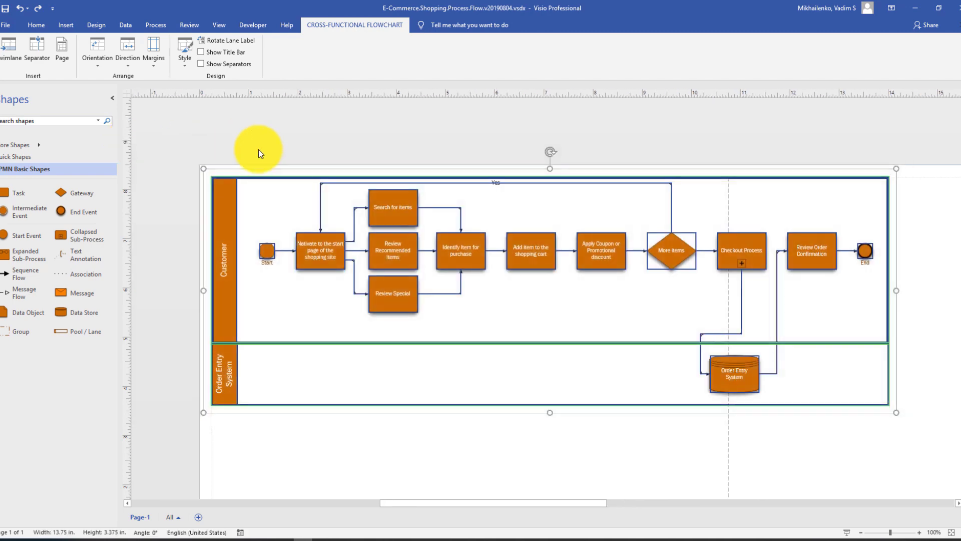
left_click(186, 65)
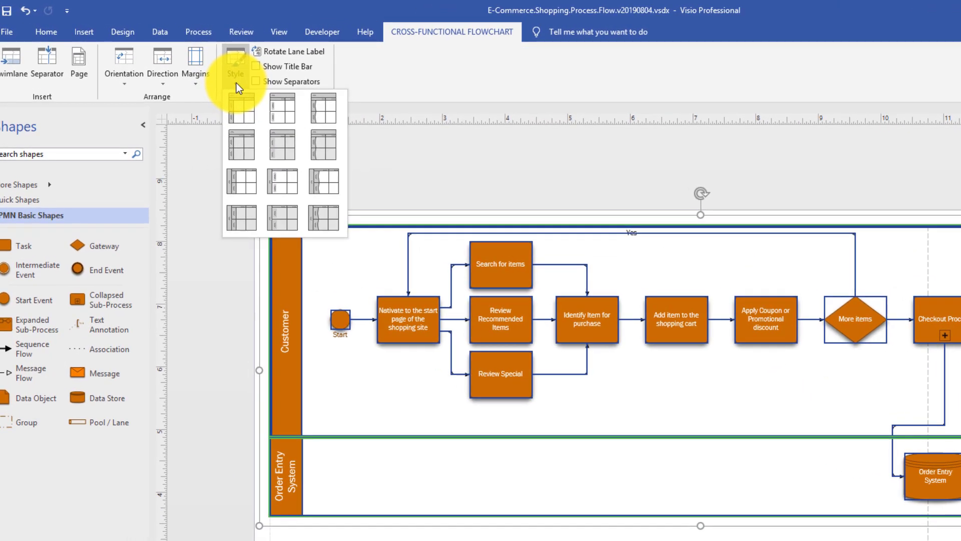
left_click(239, 111)
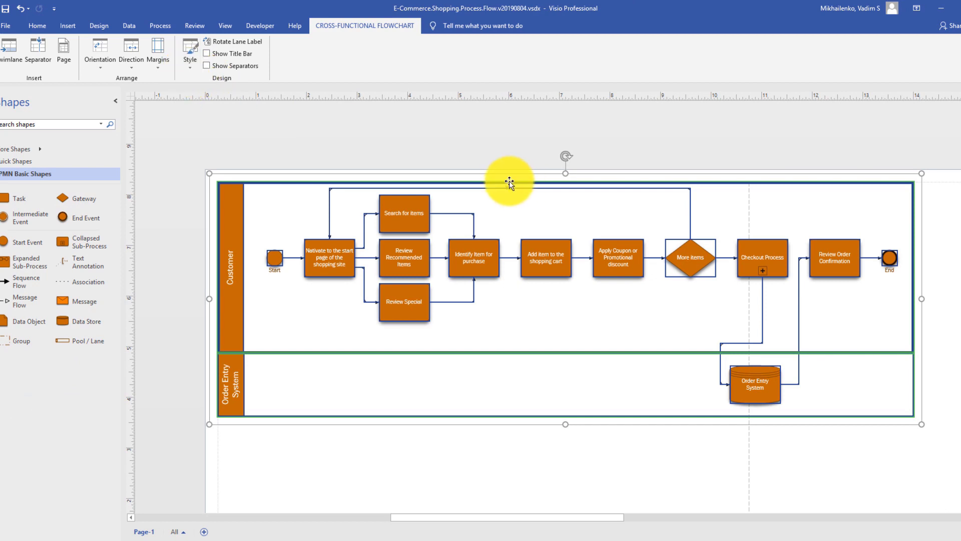
Show the flowchart's title bar above the Customer lane and select the whole diagram.
left_click(206, 55)
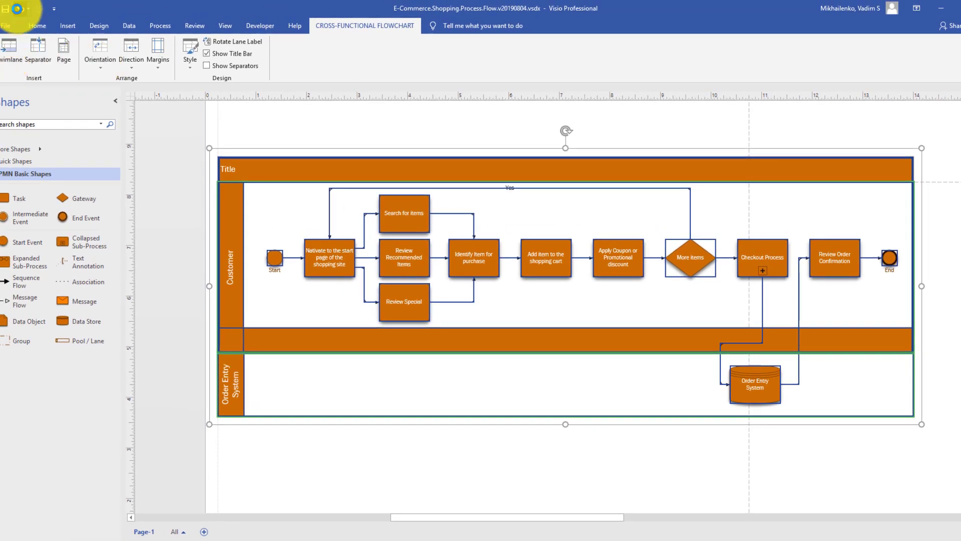
left_click(206, 54)
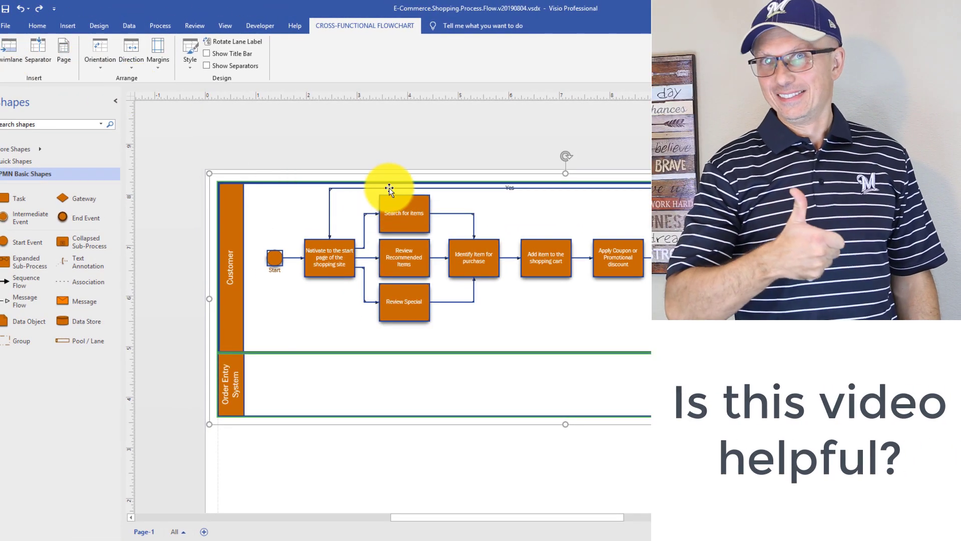
left_click(409, 127)
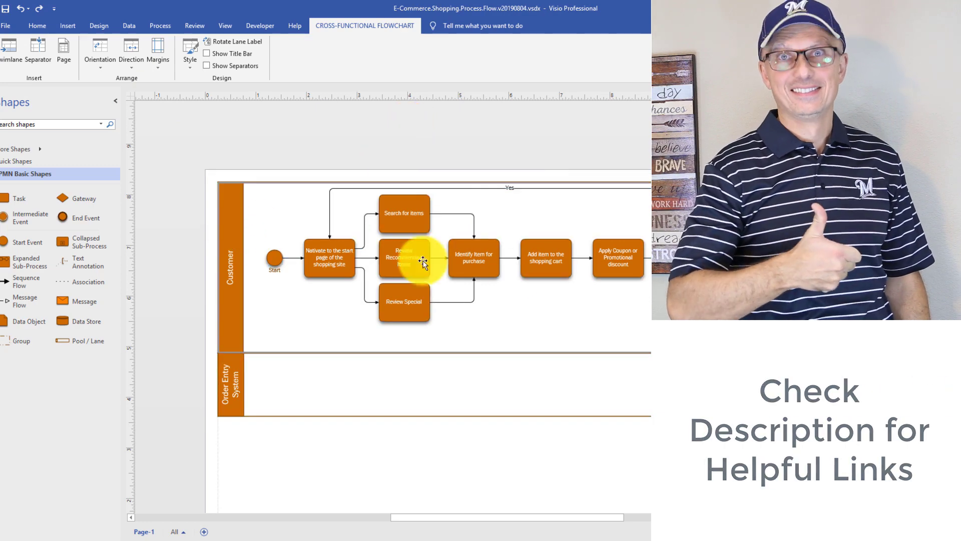
left_click(207, 55)
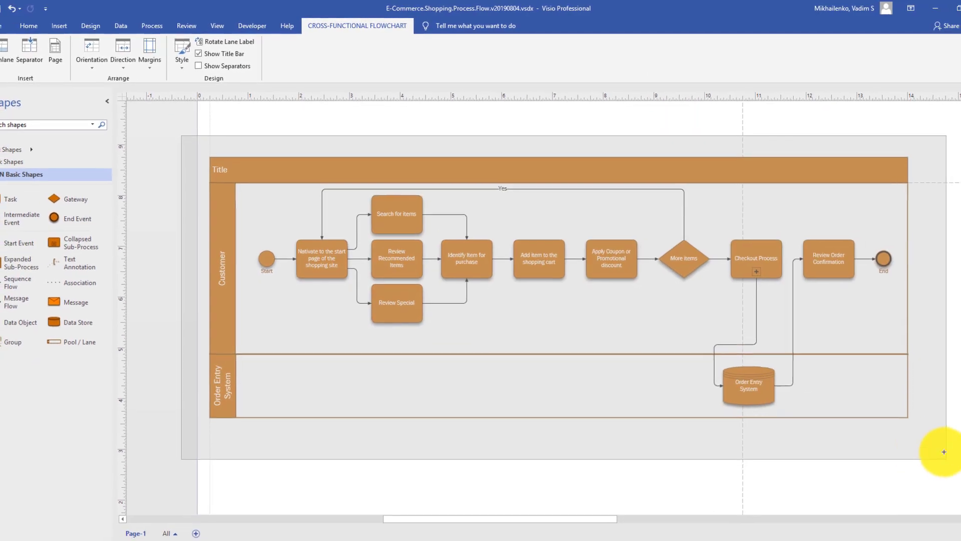
key("ctrl+a")
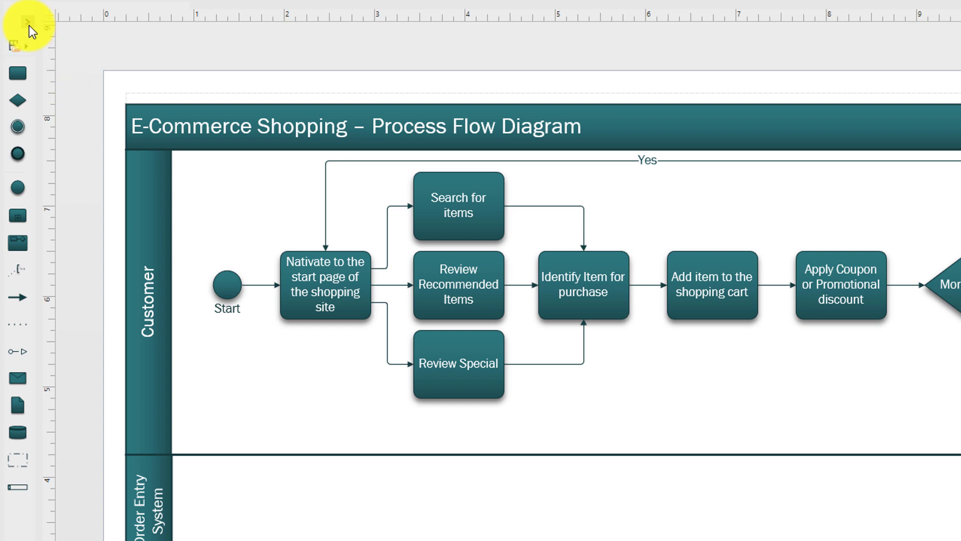
Add a new separate Pool / Lane shape below the Order Entry System lane.
left_click(26, 22)
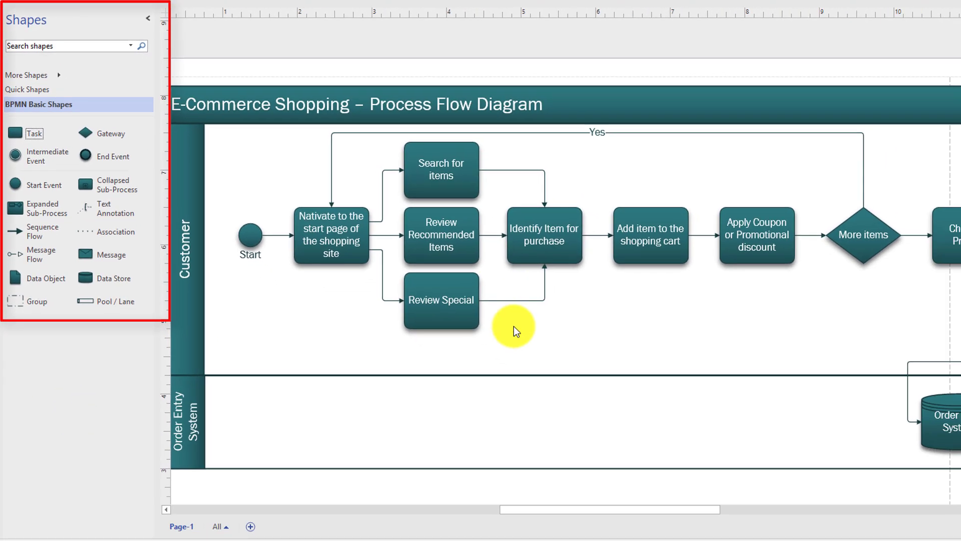
left_click_drag(525, 513, 500, 514)
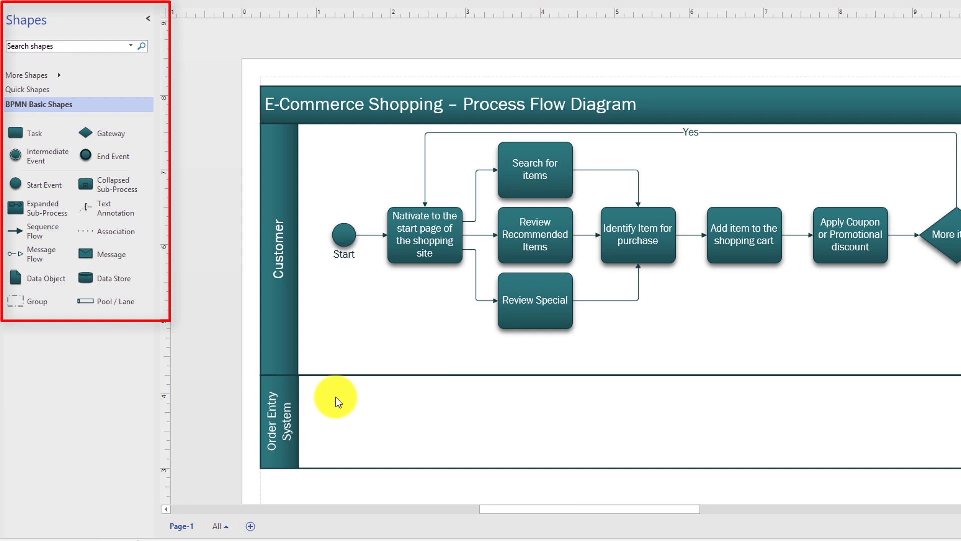
left_click_drag(105, 305, 564, 461)
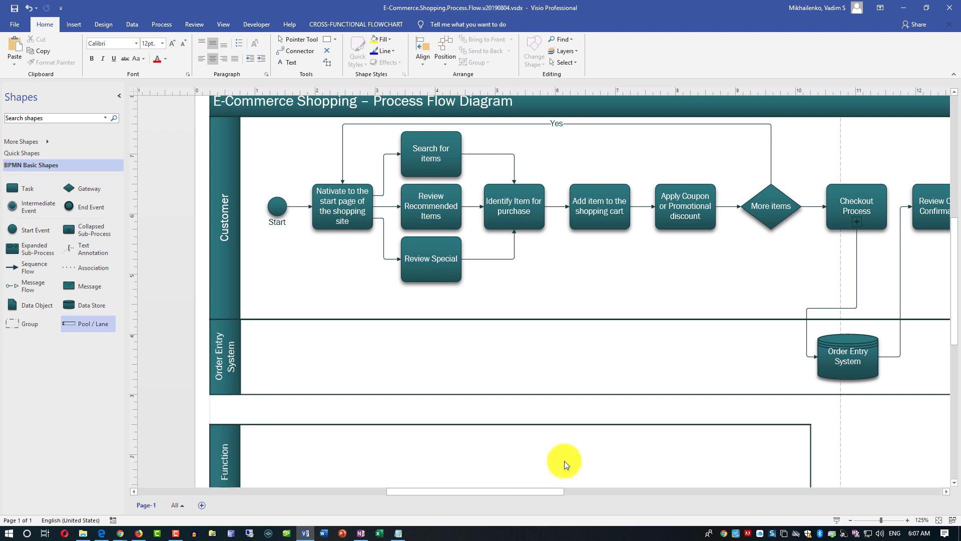
Resize the new pool to 13.75 in wide, flush with the lanes above, and 1.875 in high.
scroll(798, 452, "down", 2)
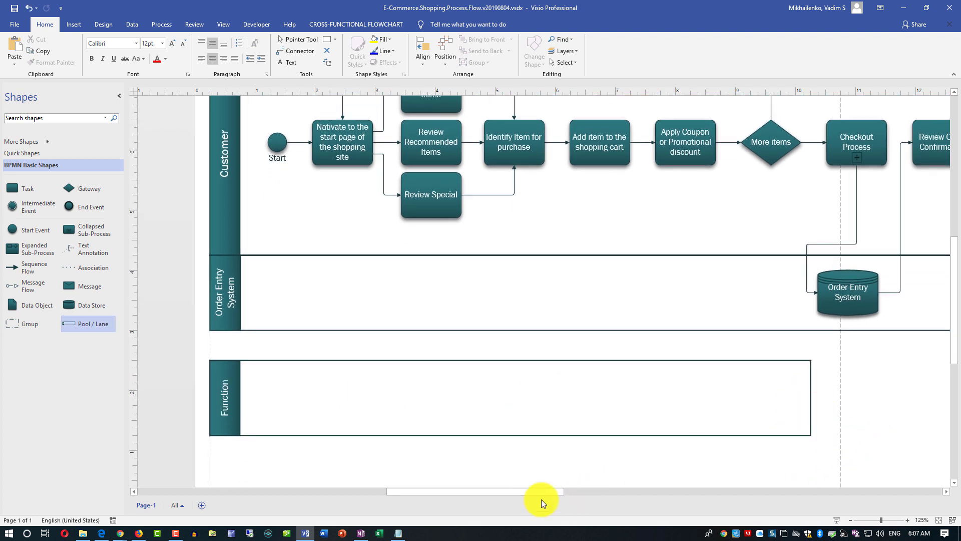
left_click_drag(554, 492, 575, 493)
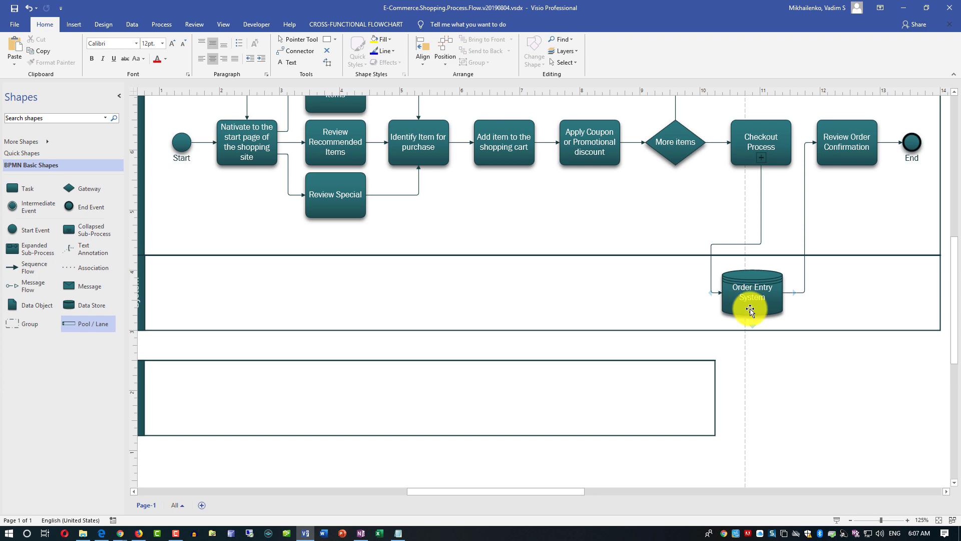
left_click_drag(715, 400, 935, 406)
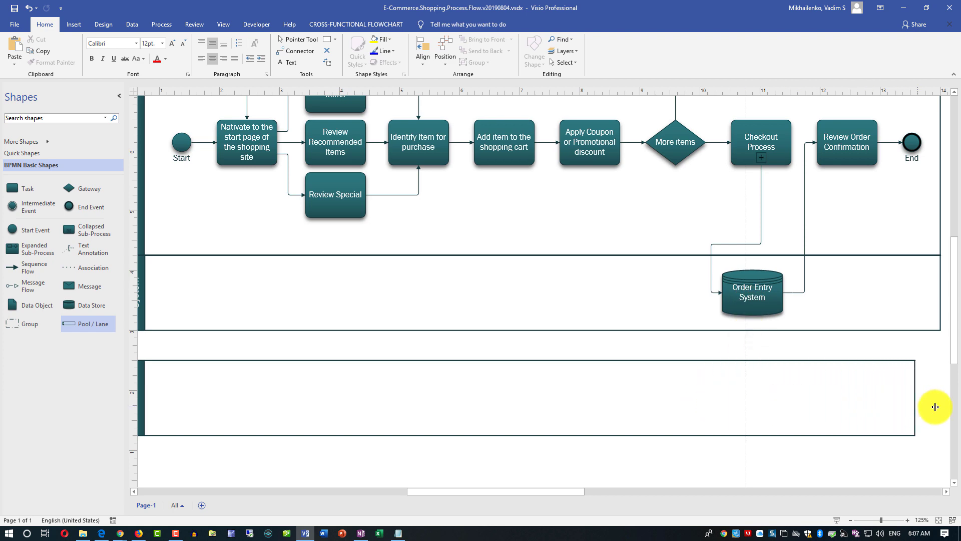
left_click_drag(581, 492, 550, 492)
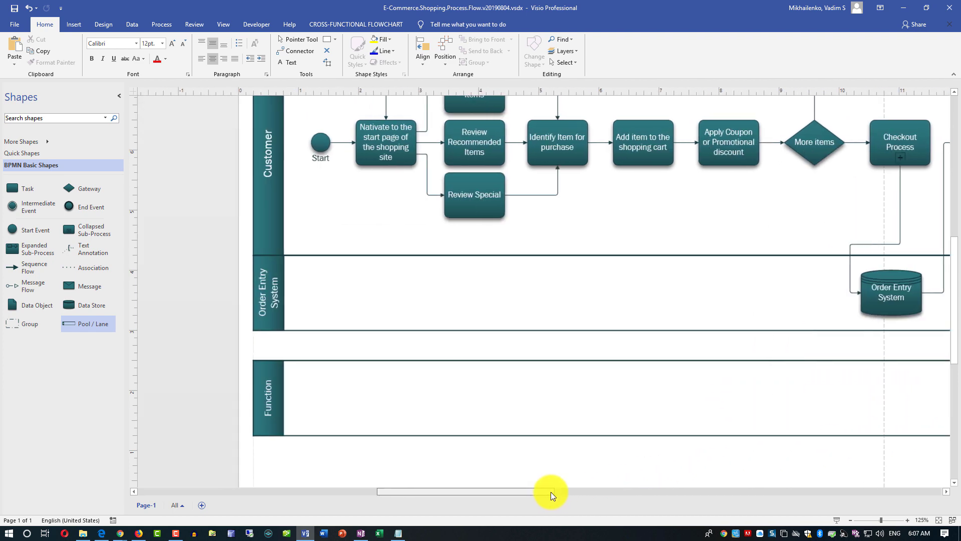
left_click_drag(553, 435, 565, 471)
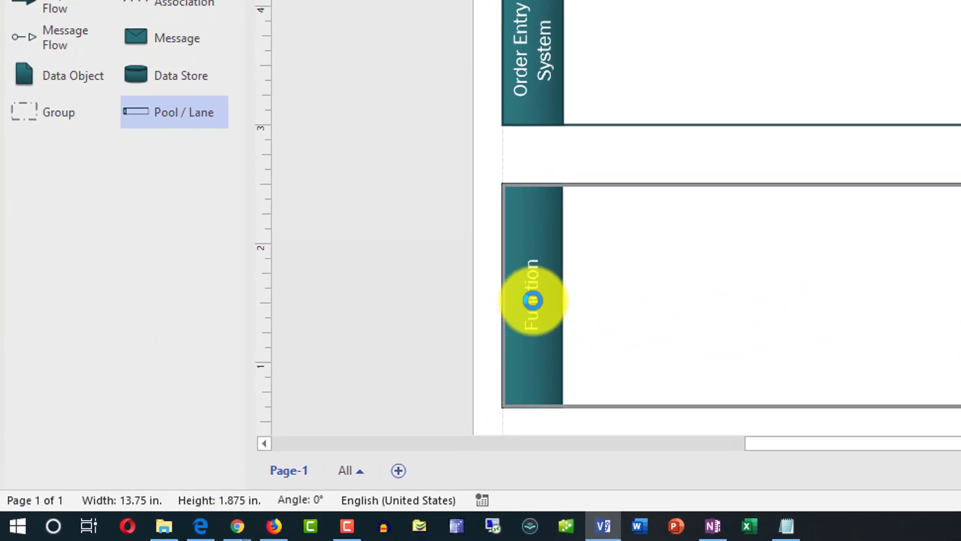
Name the new pool "Back Office (Order Fullfillment)".
double_click(377, 368)
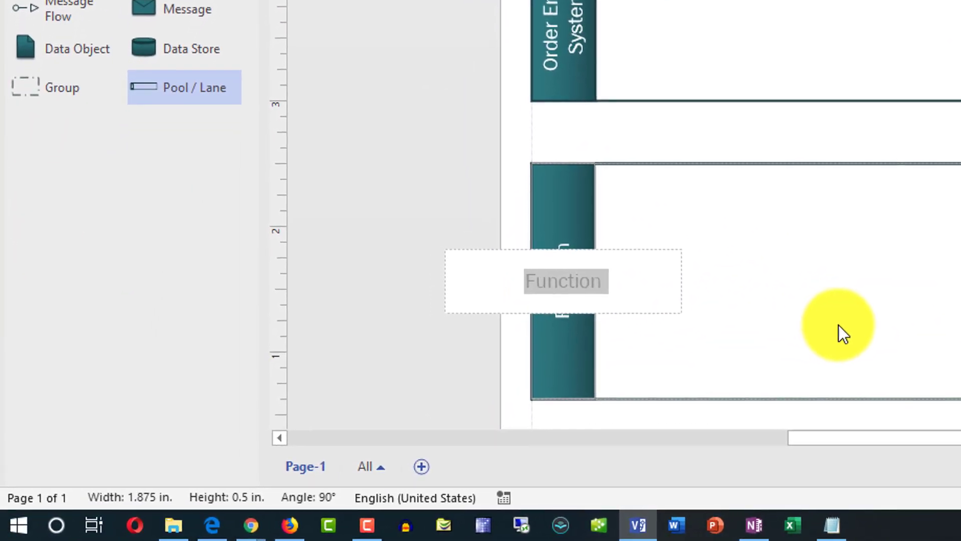
type("Back Office (")
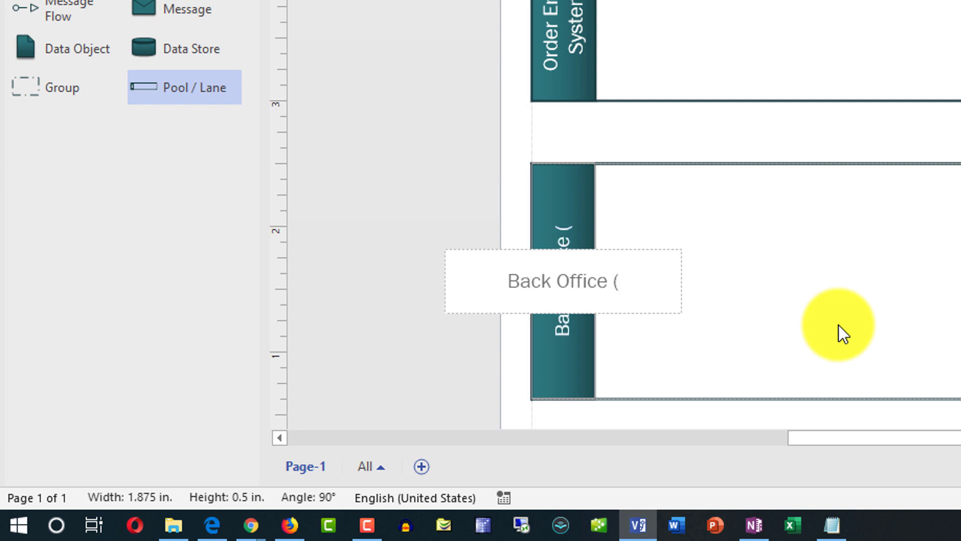
type("Order Fullfill")
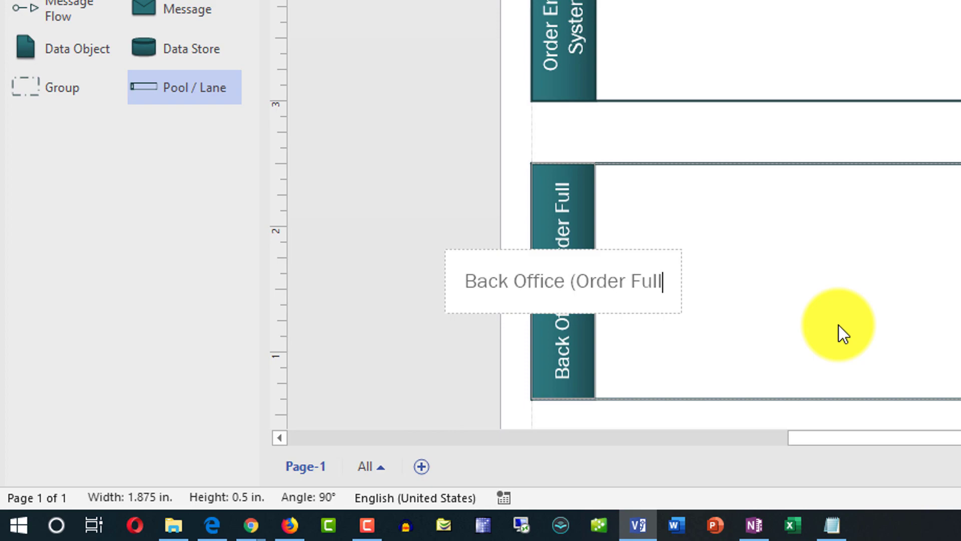
type("ment)")
left_click(714, 393)
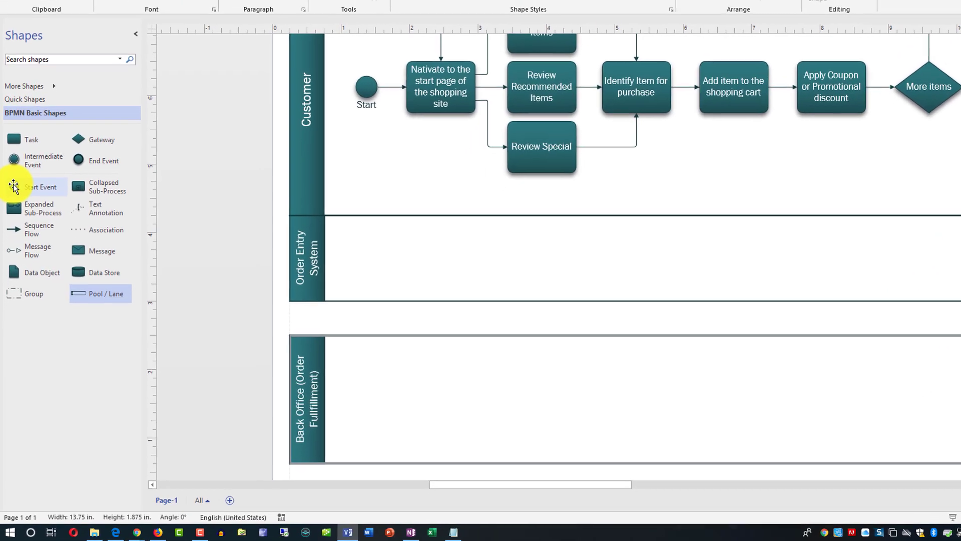
Place a Start Event in the Back Office pool and connect a task labelled "Review Order" to its right.
left_click_drag(59, 223, 322, 405)
left_click_drag(430, 359, 433, 358)
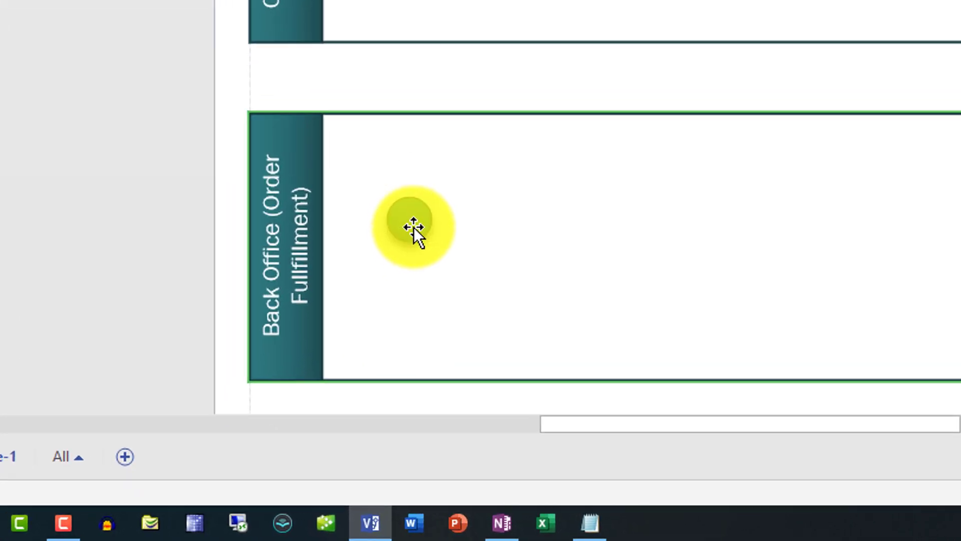
mouse_move(410, 221)
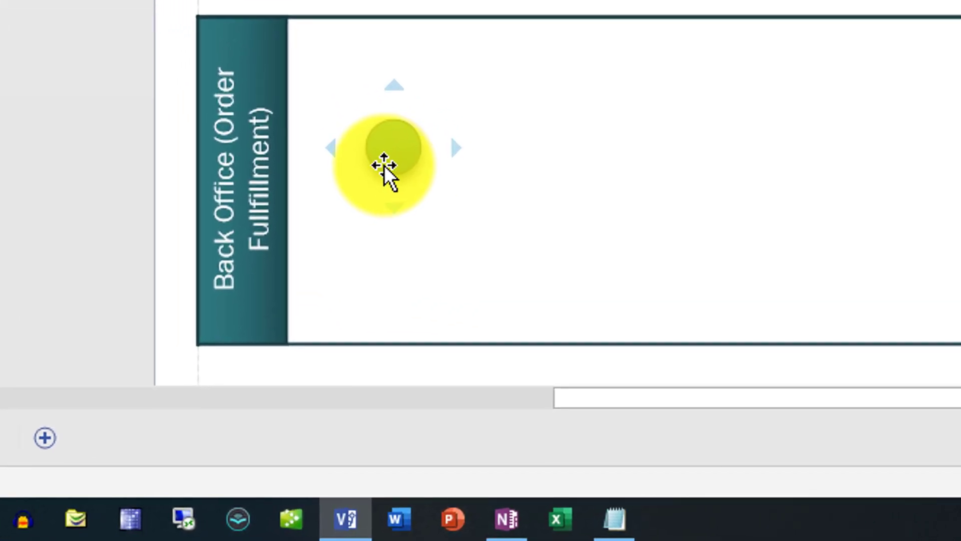
mouse_move(456, 152)
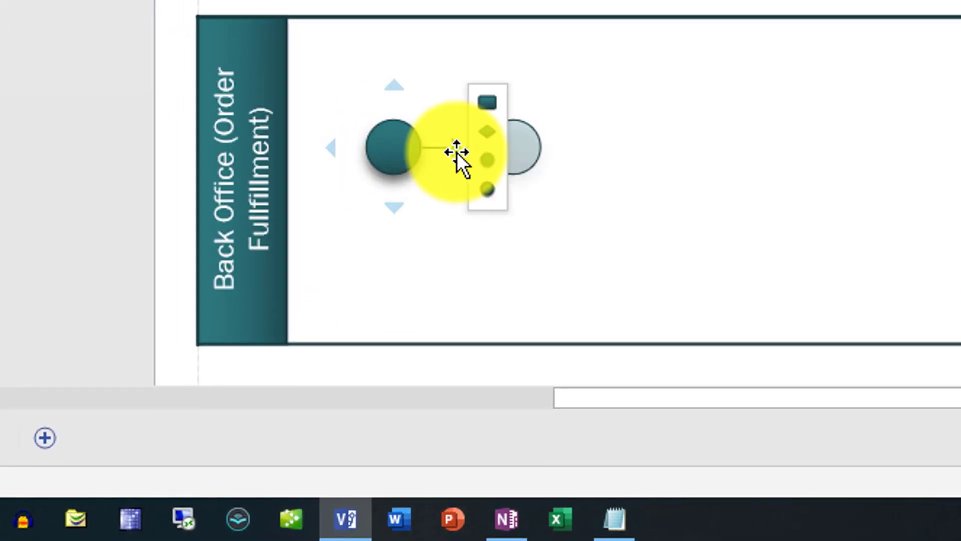
left_click(488, 104)
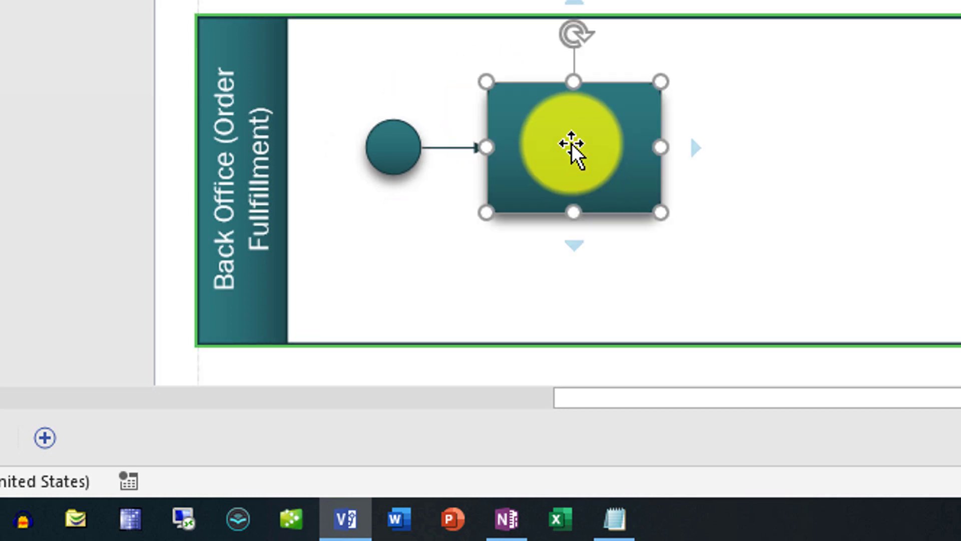
type("Review")
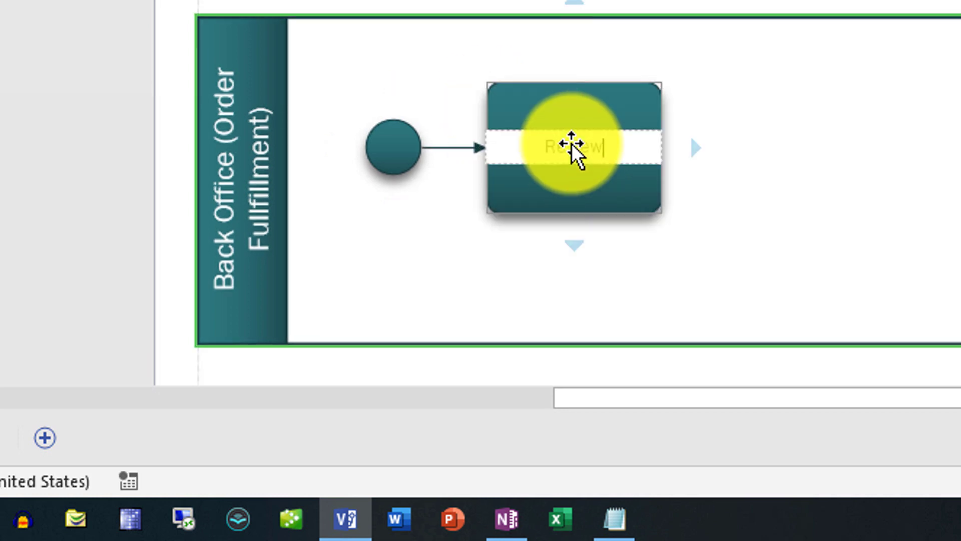
type(" Order")
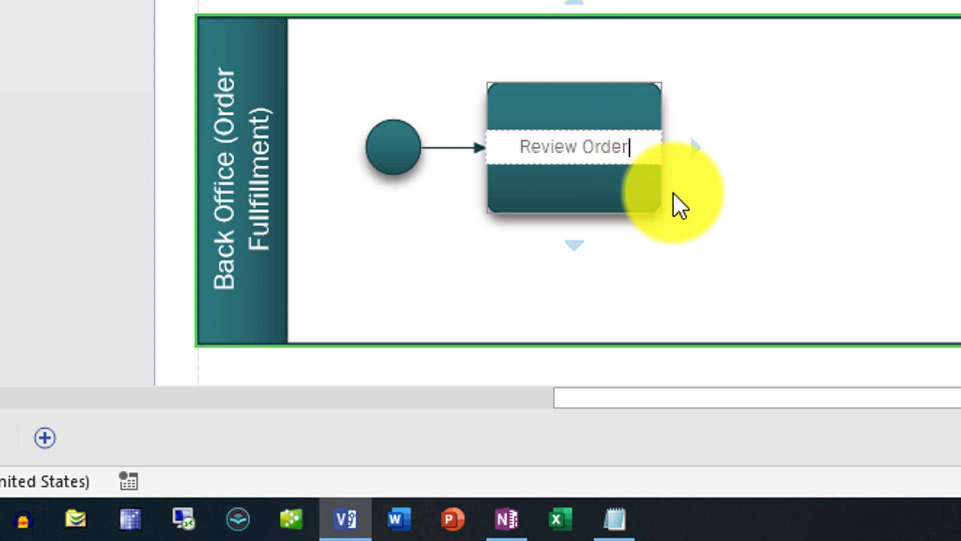
left_click(721, 255)
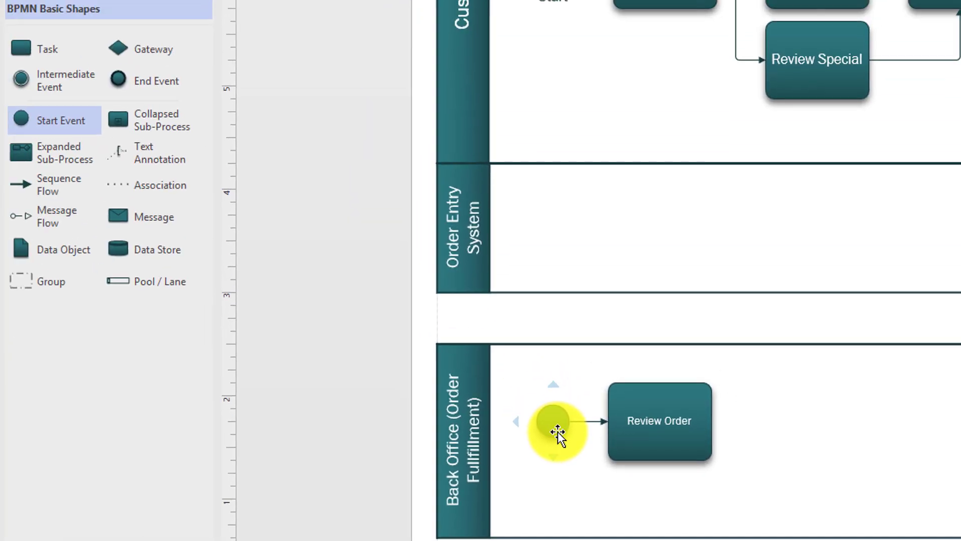
Label the start event in the Back Office pool "Start".
left_click(558, 429)
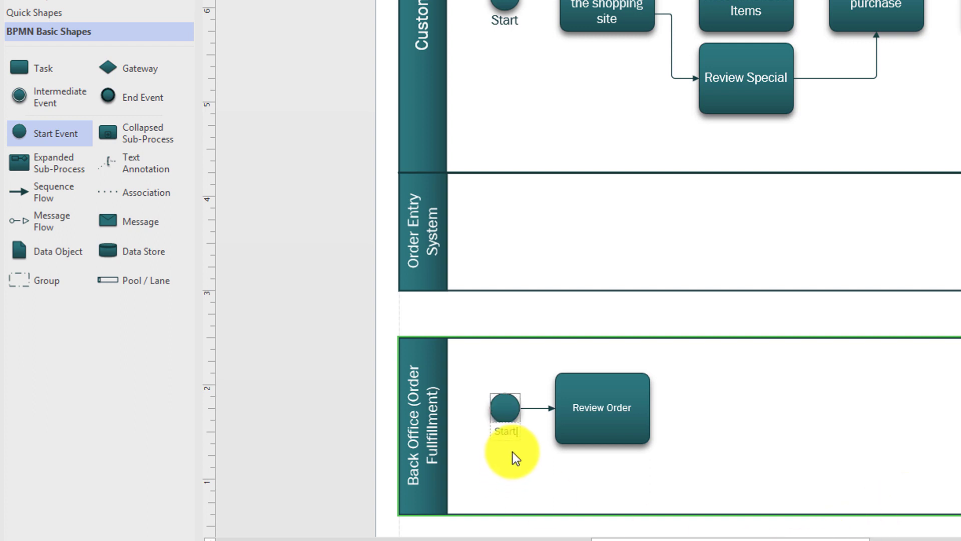
left_click(503, 415)
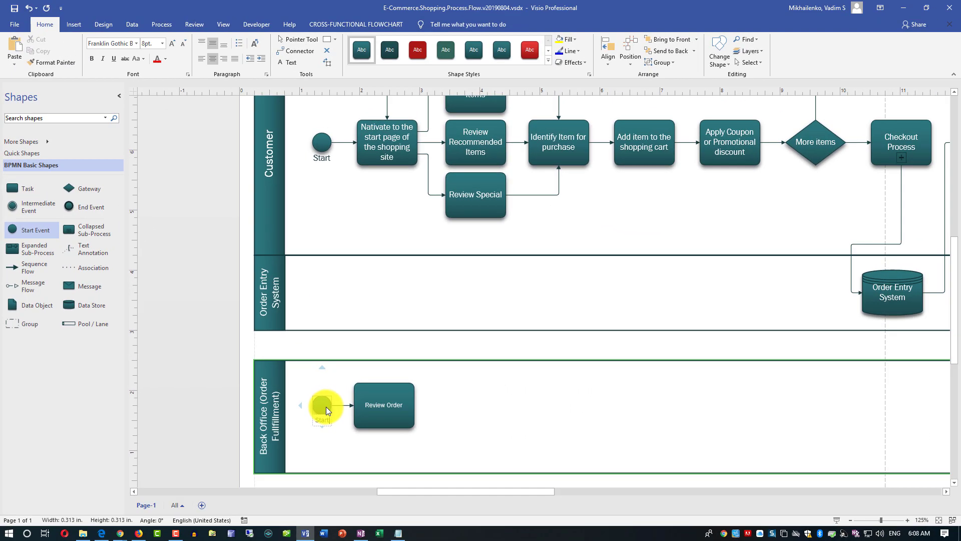
left_click(320, 423)
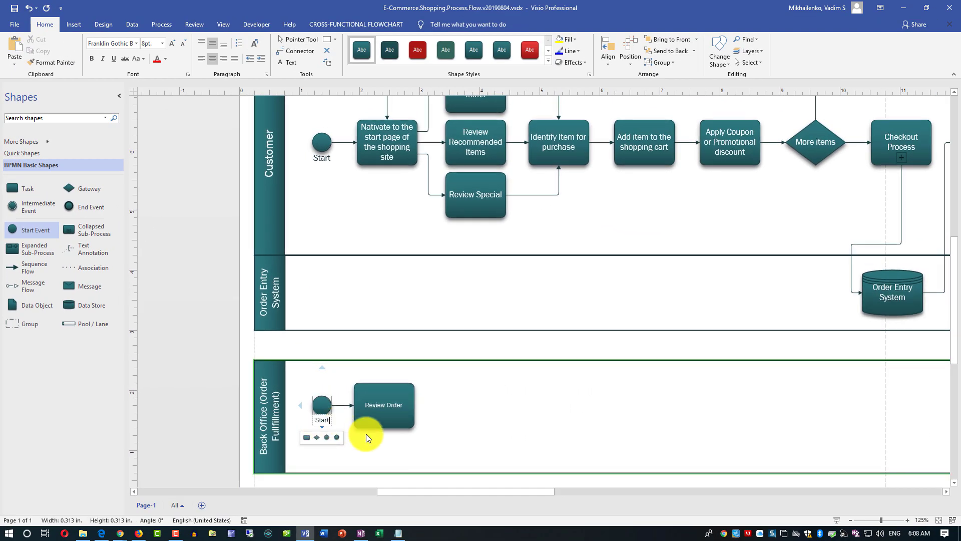
left_click(347, 446)
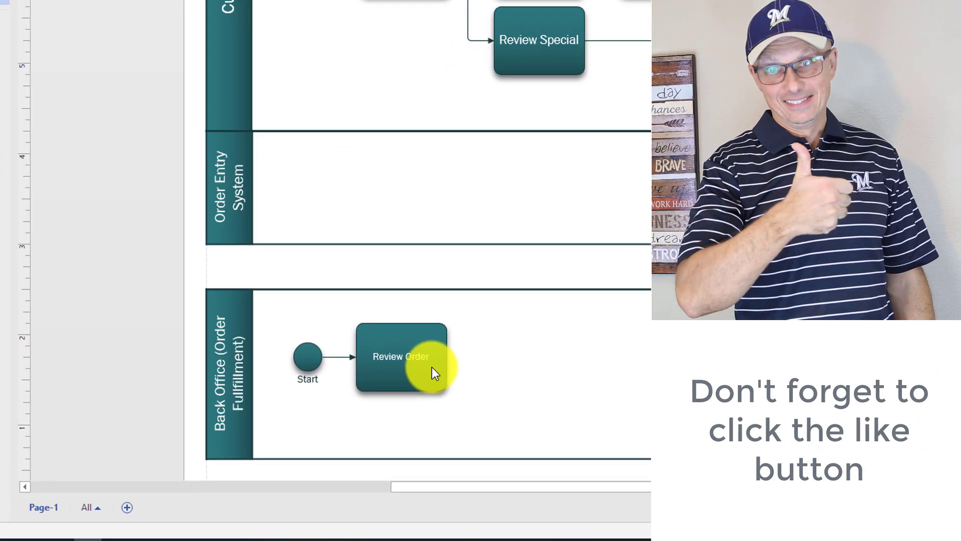
Connect a gateway labelled "Is Order Valid?" to the right of the Review Order task.
left_click(481, 304)
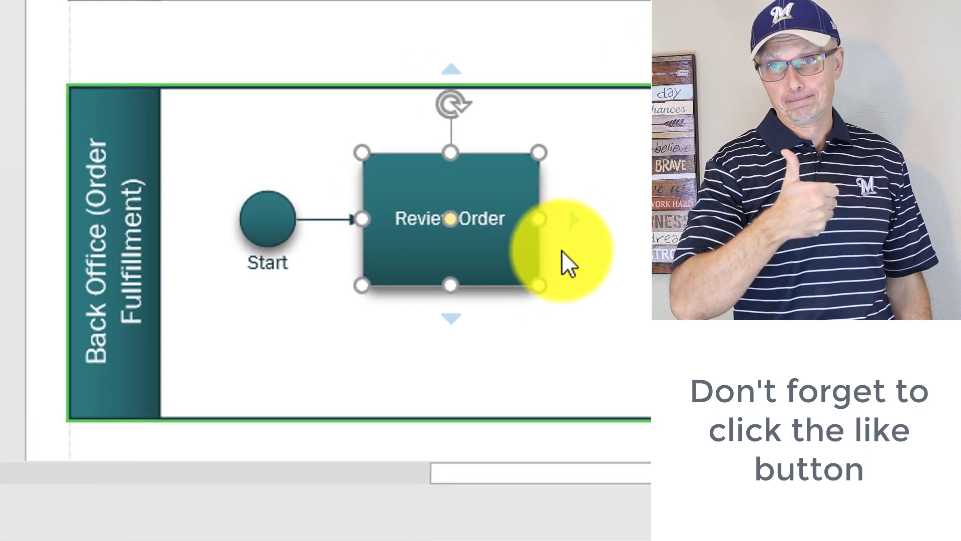
mouse_move(531, 272)
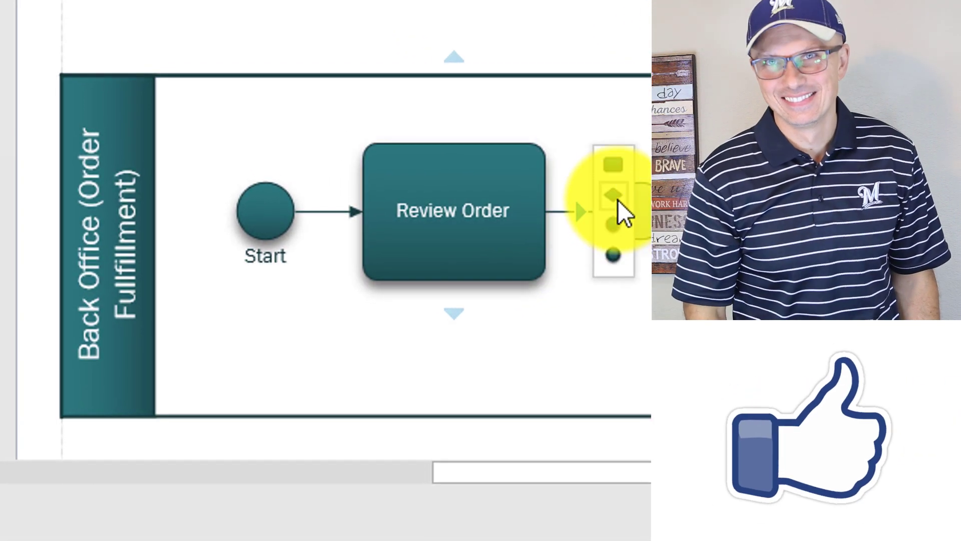
left_click(617, 198)
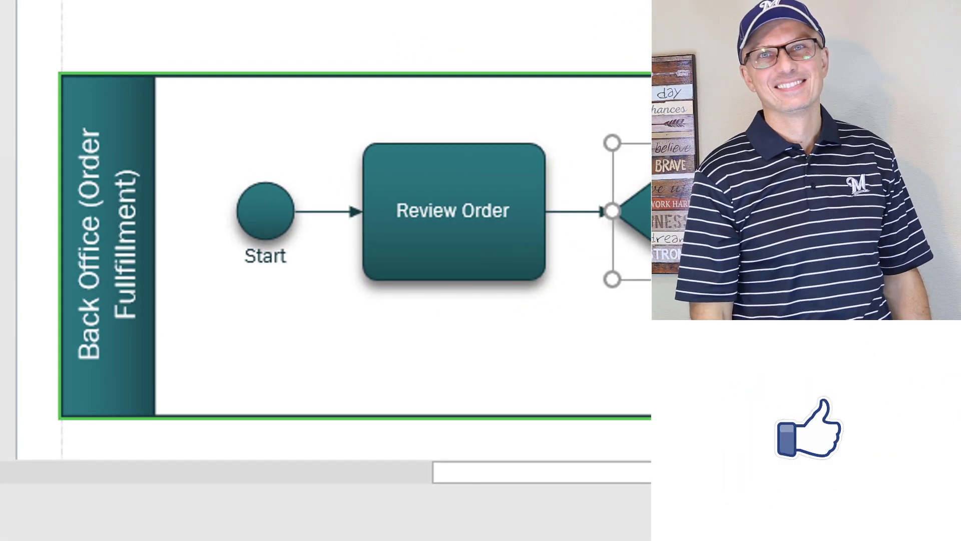
type("Is")
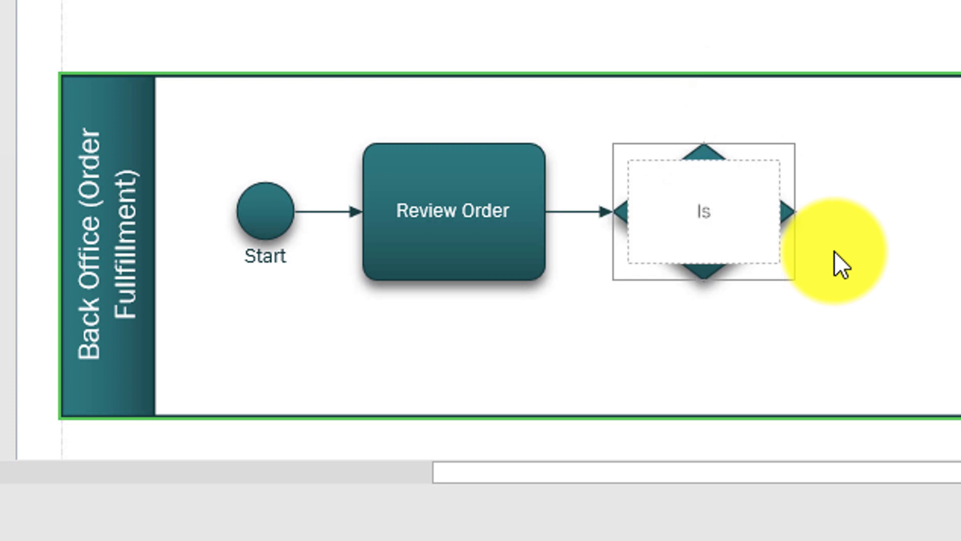
type(" Order Valid?")
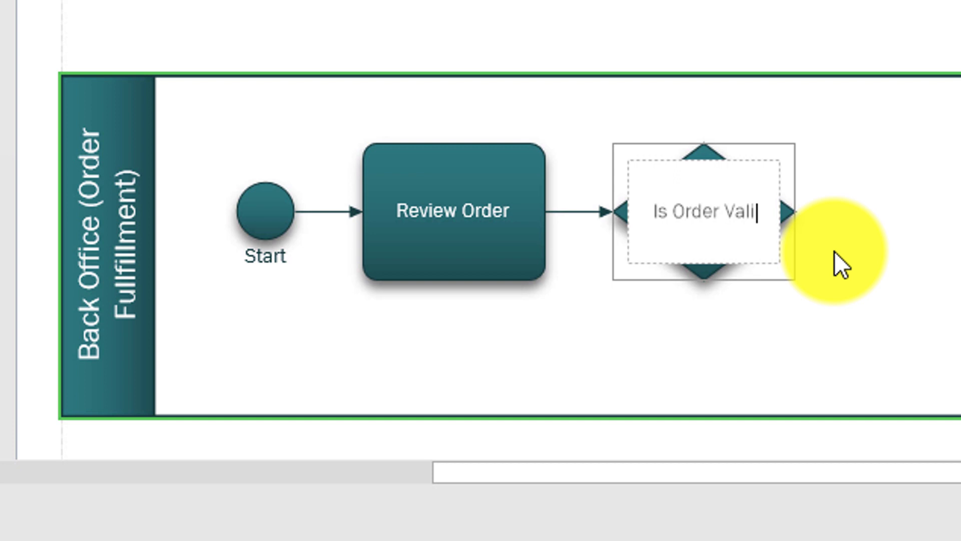
left_click(891, 249)
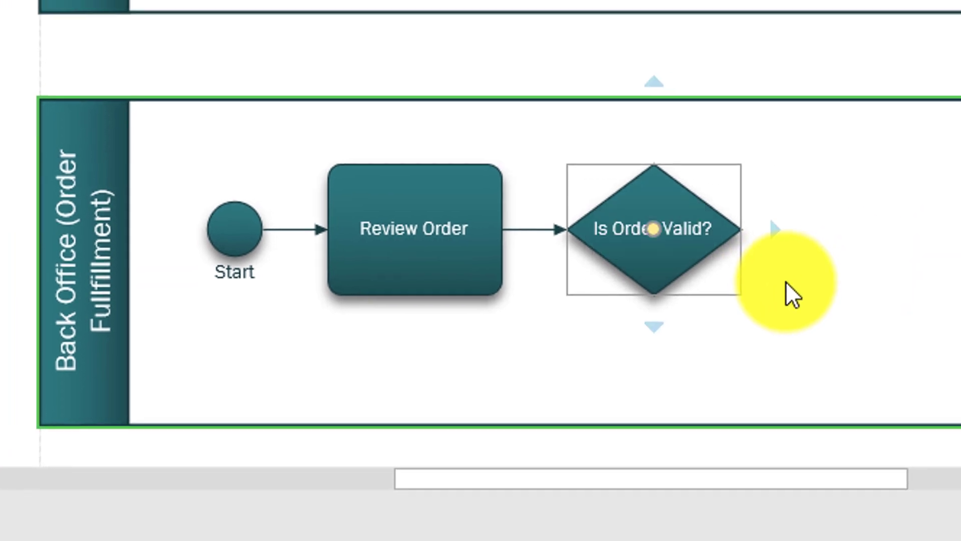
Connect a task labelled "Accept Order" to the right of the "Is Order Valid?" gateway.
mouse_move(824, 209)
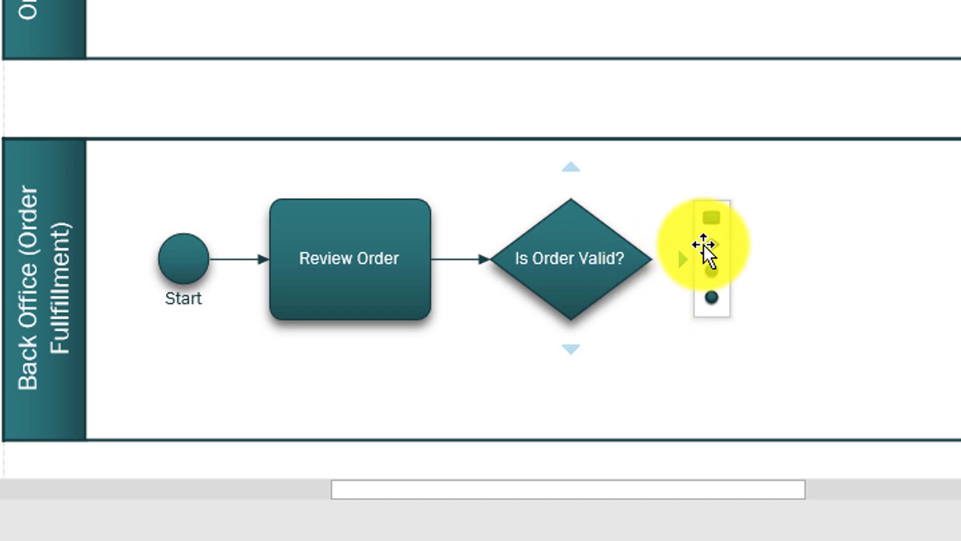
left_click(711, 217)
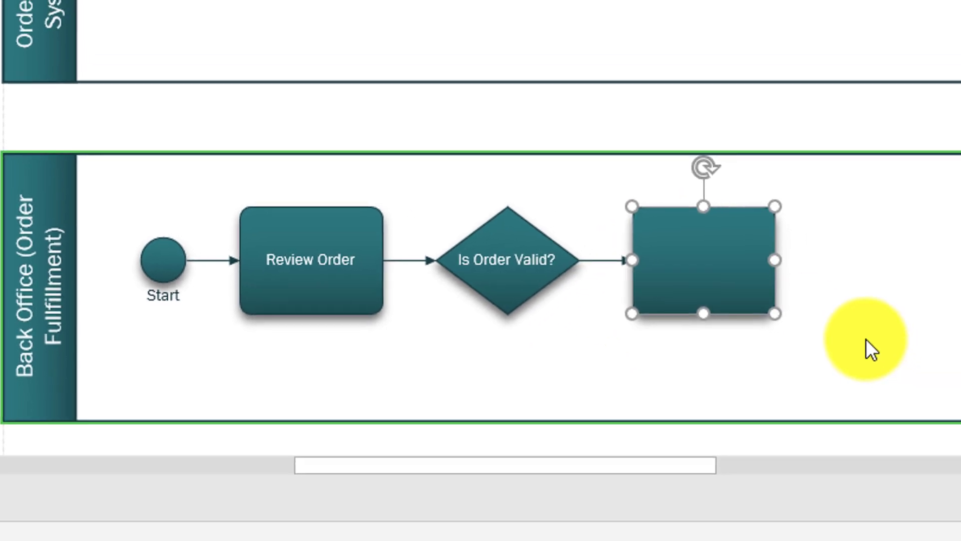
type("Accept Order")
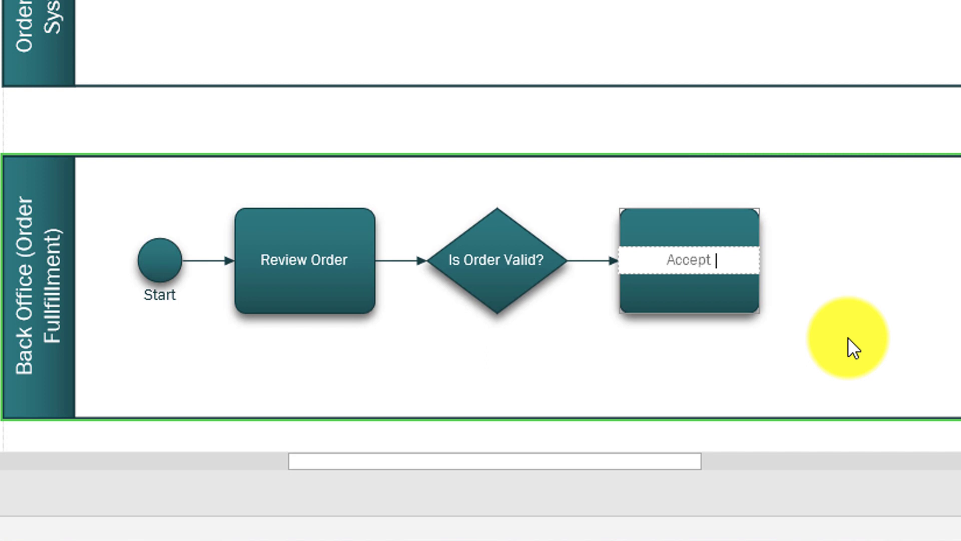
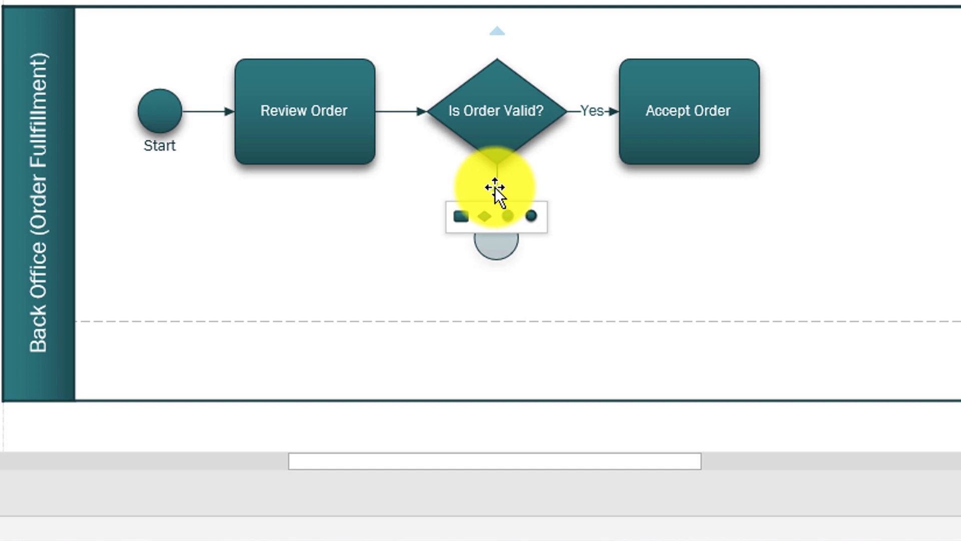
Connect a second gateway directly below the "Is Order Valid?" gateway, with no task in between.
left_click(460, 217)
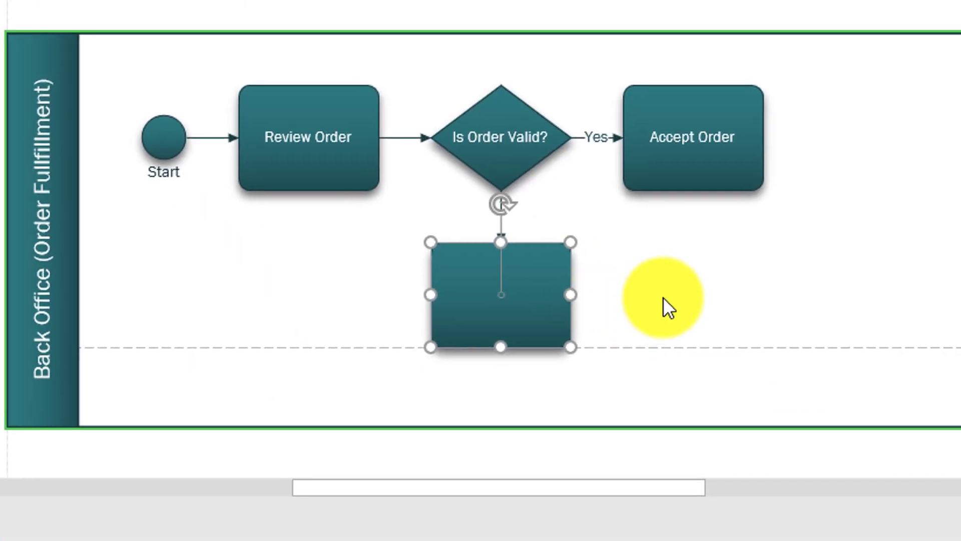
key("Delete")
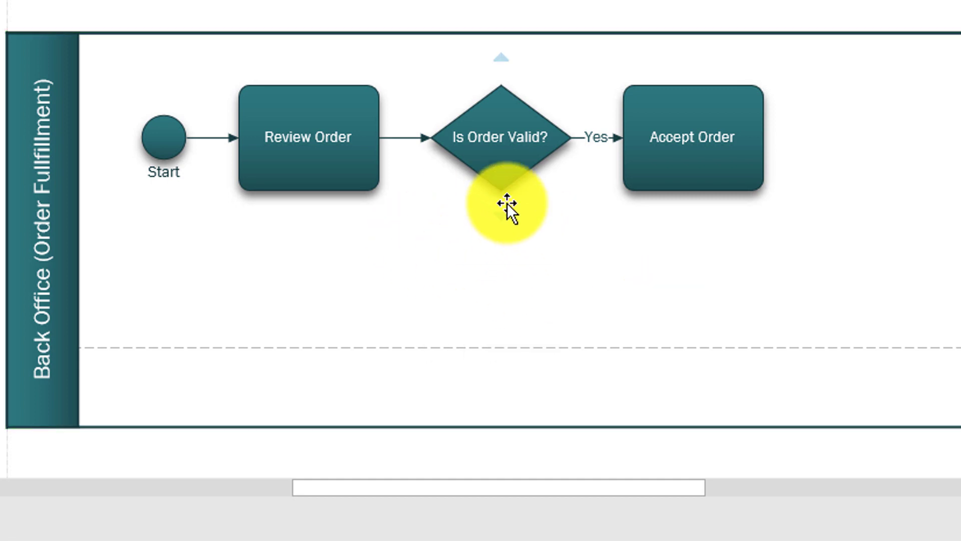
mouse_move(501, 214)
left_click(488, 244)
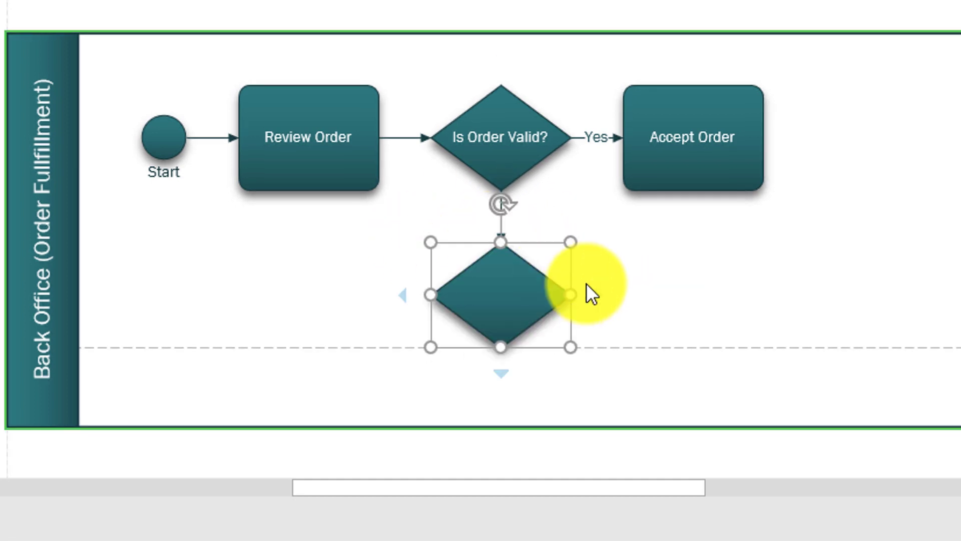
Label the gateway below "Is Order Valid?" as "Can order issues be resolved?", correcting the misspelled "issues" with the suggested spelling.
mouse_move(590, 289)
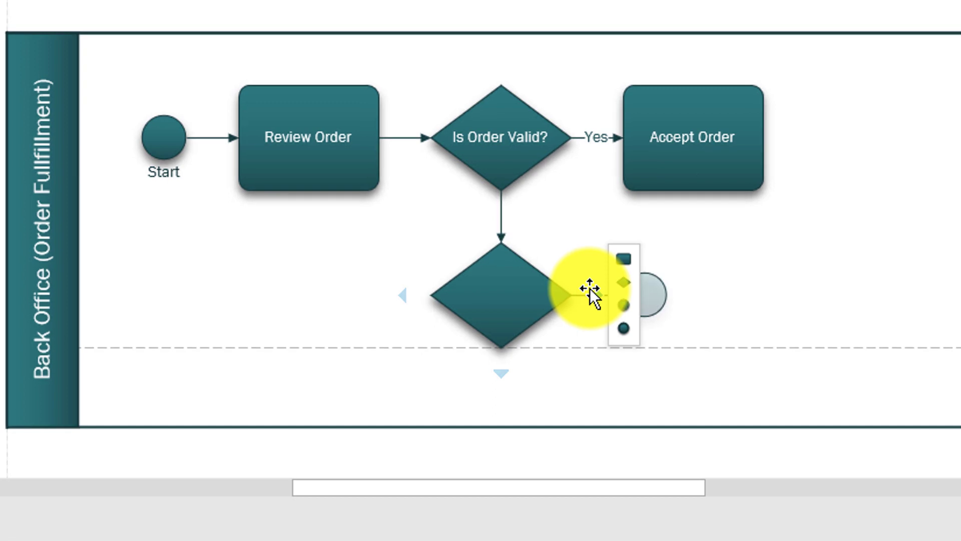
type("Can ")
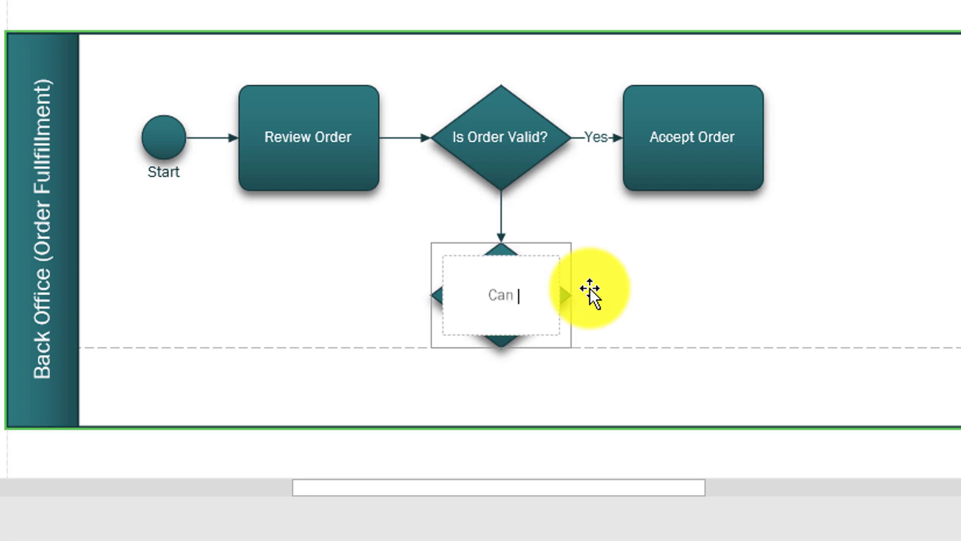
type("order isssued")
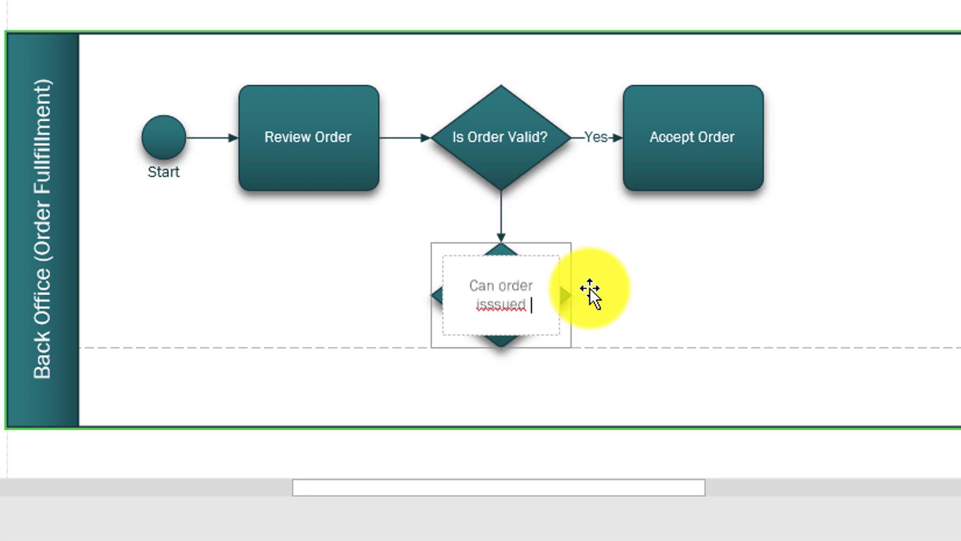
key("BackSpace")
key("BackSpace")
type("s")
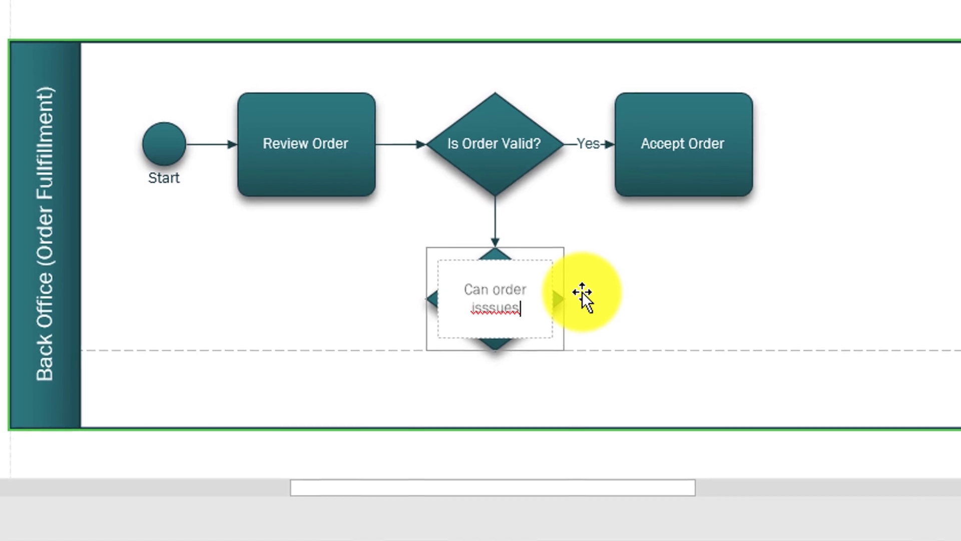
type(" be resolve")
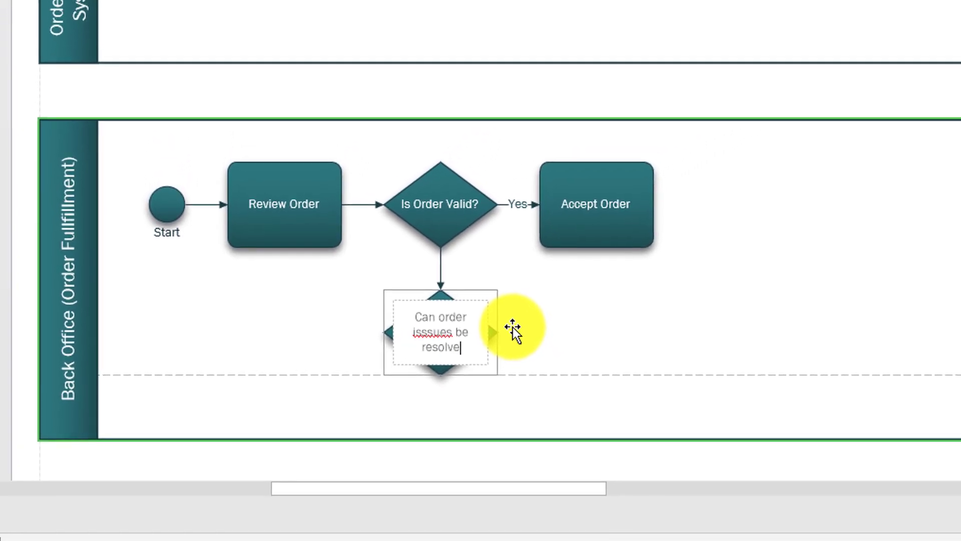
type("d?")
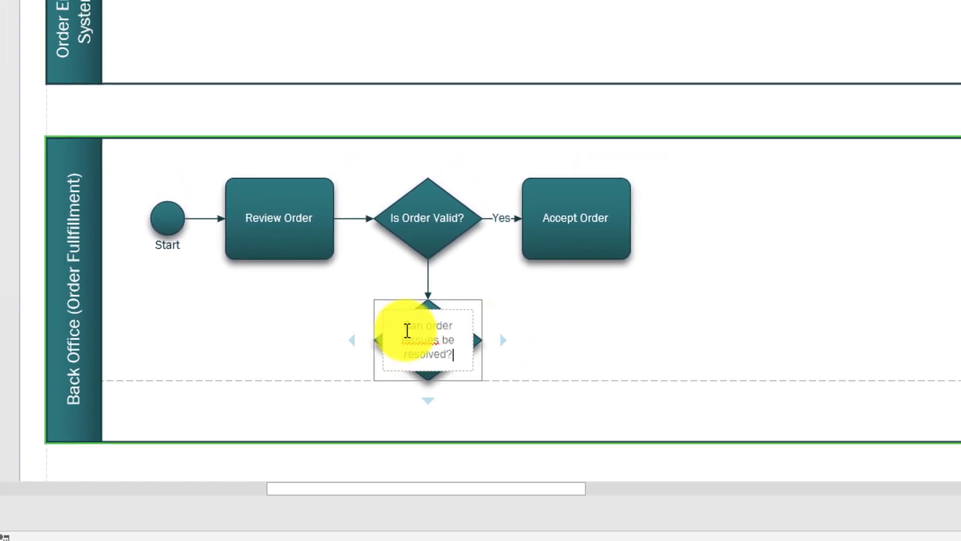
right_click(414, 342)
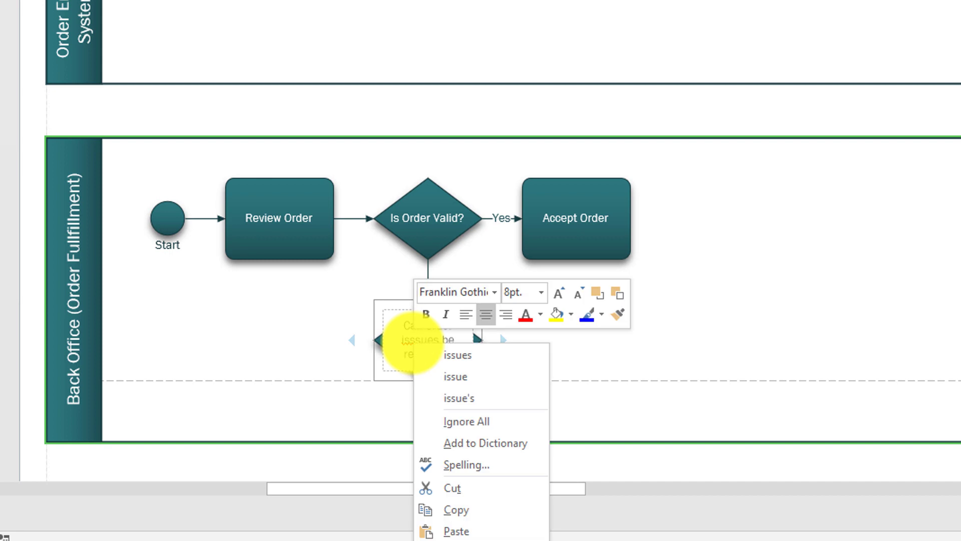
left_click(465, 357)
left_click(532, 358)
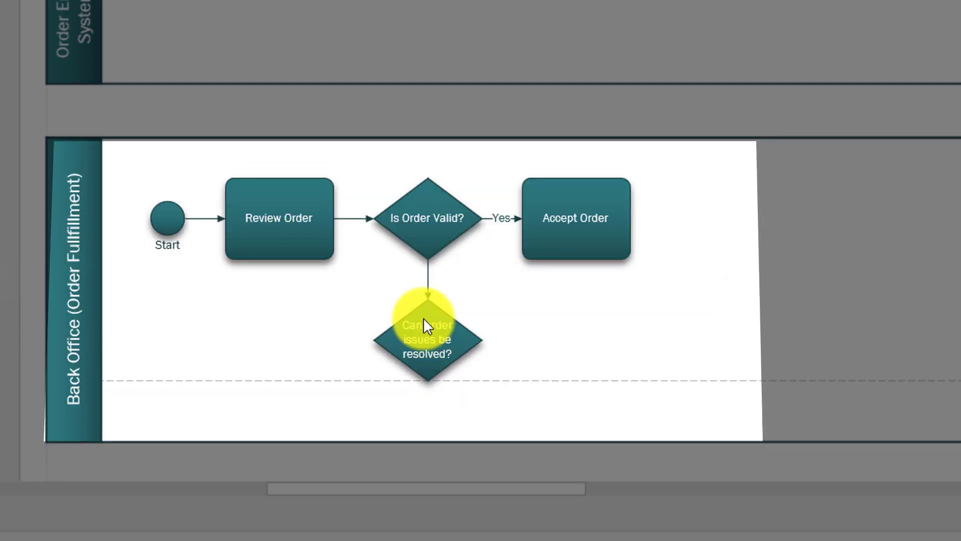
Connect a task labelled "Reject Order" to the left of the "Can order issues be resolved?" gateway.
mouse_move(435, 352)
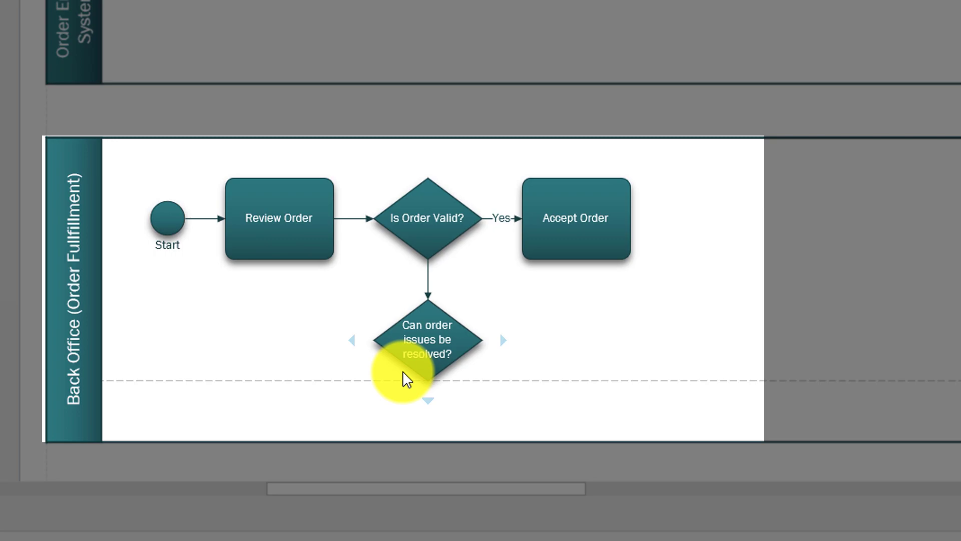
mouse_move(356, 344)
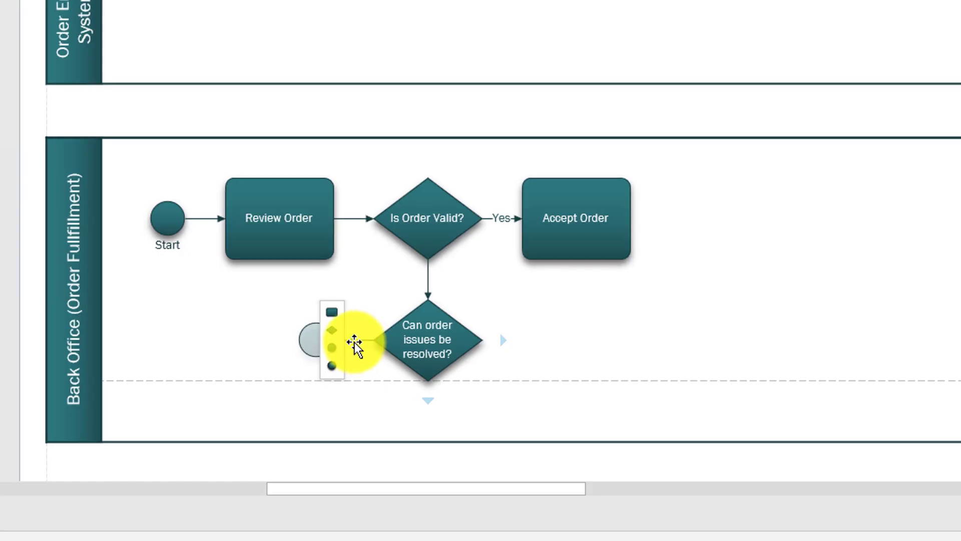
left_click(338, 315)
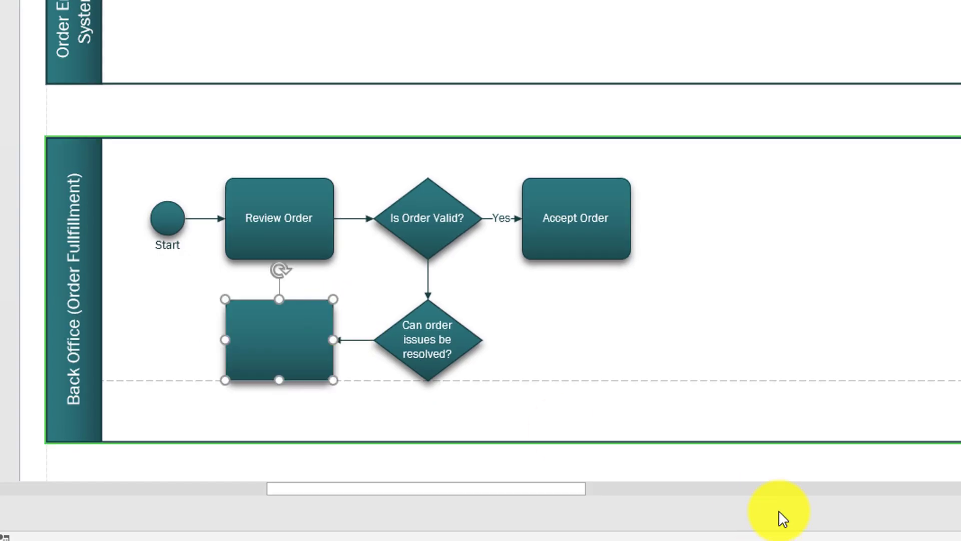
type("Reject Order")
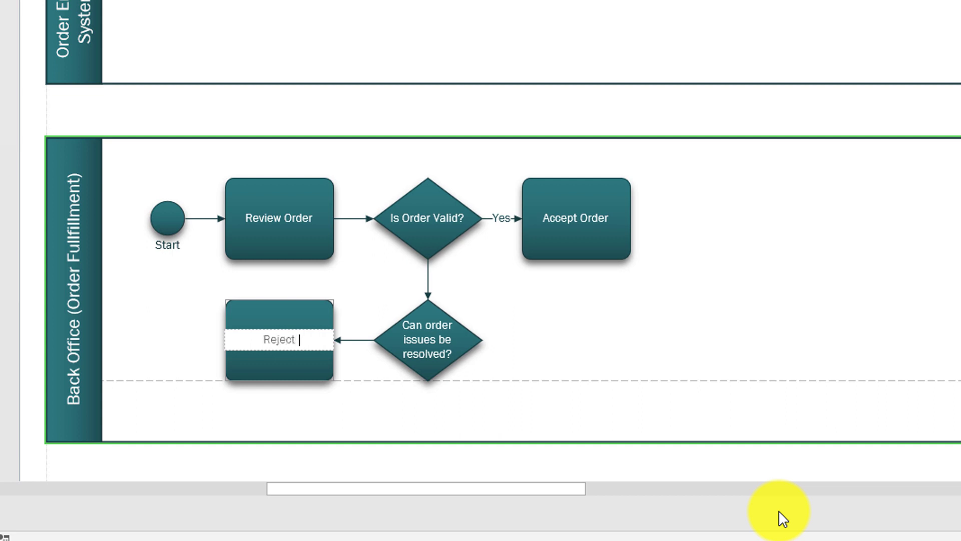
left_click(231, 363)
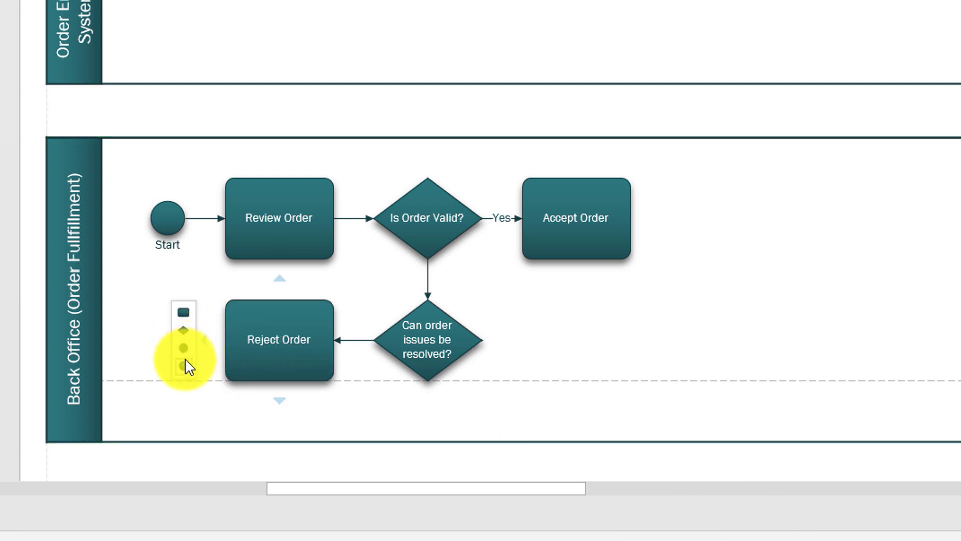
Connect an end event labelled "End" to the left of the Reject Order task.
left_click(184, 365)
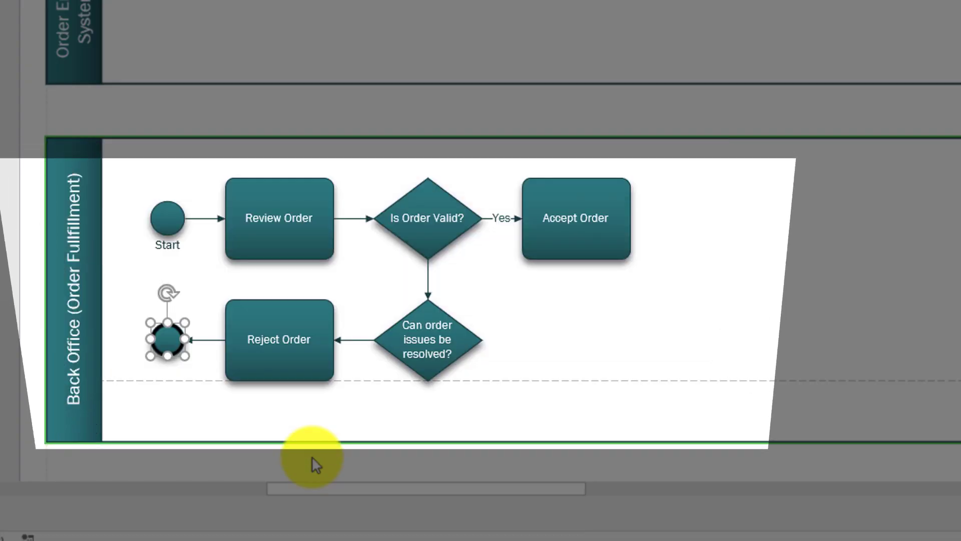
type("End")
left_click(317, 436)
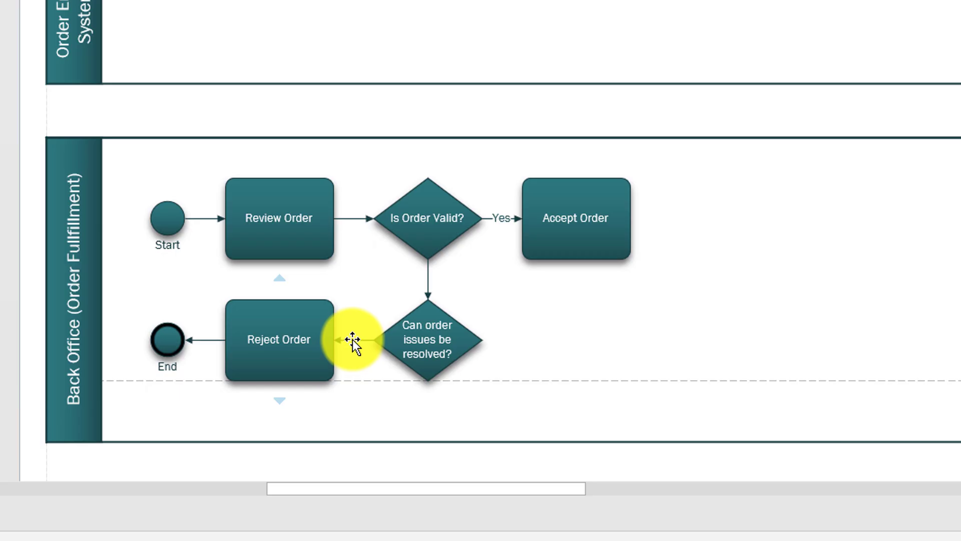
Label the connector from the lower gateway to Reject Order "Yes" and the connector between the two gateways "No".
left_click(352, 340)
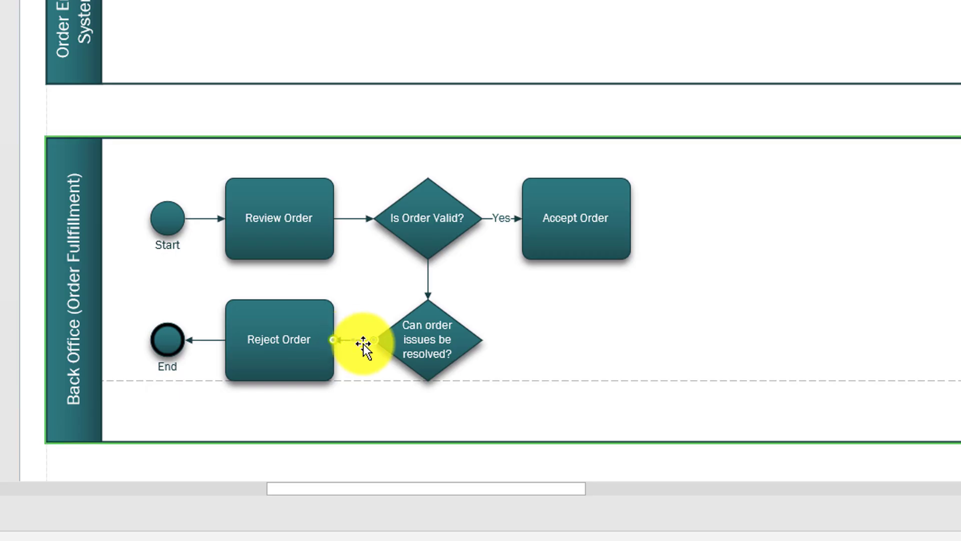
type("Yes")
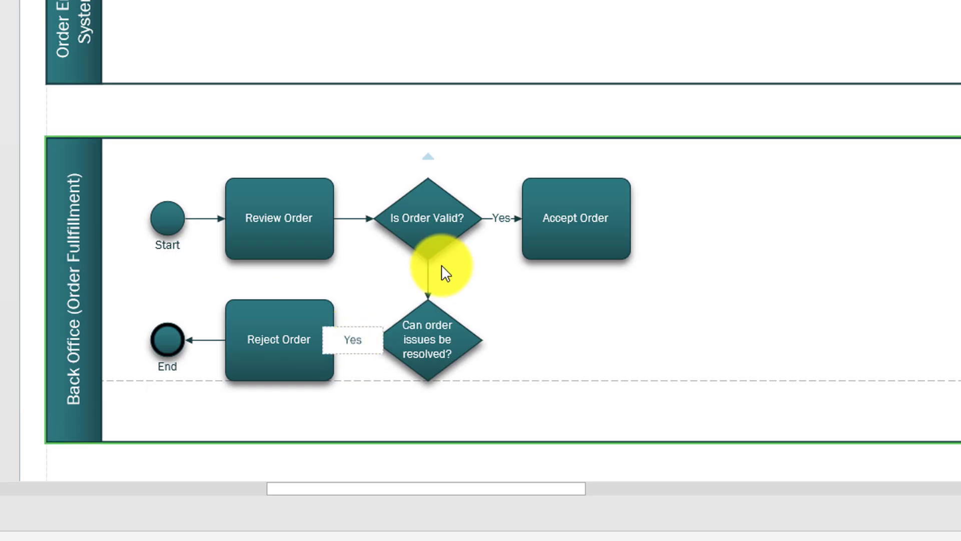
left_click(430, 281)
type("No")
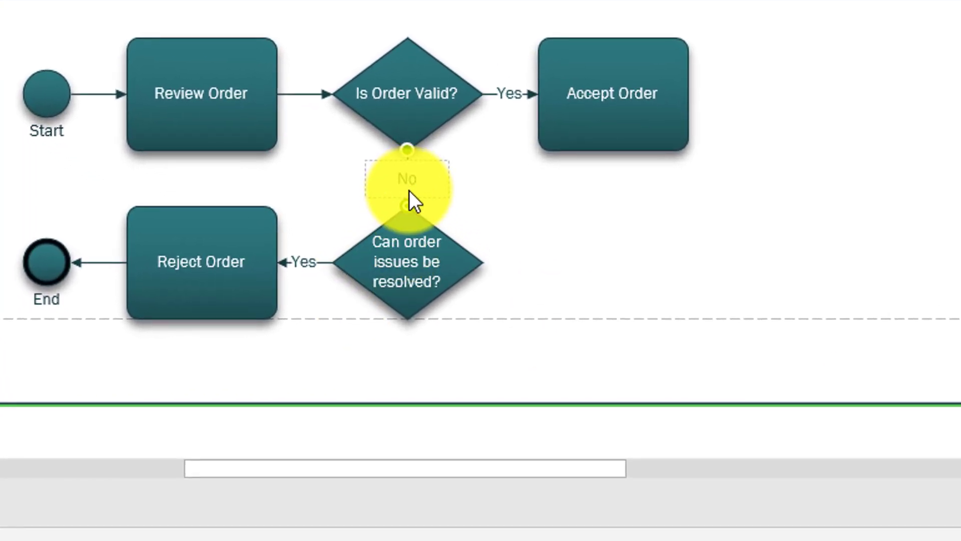
left_click(411, 260)
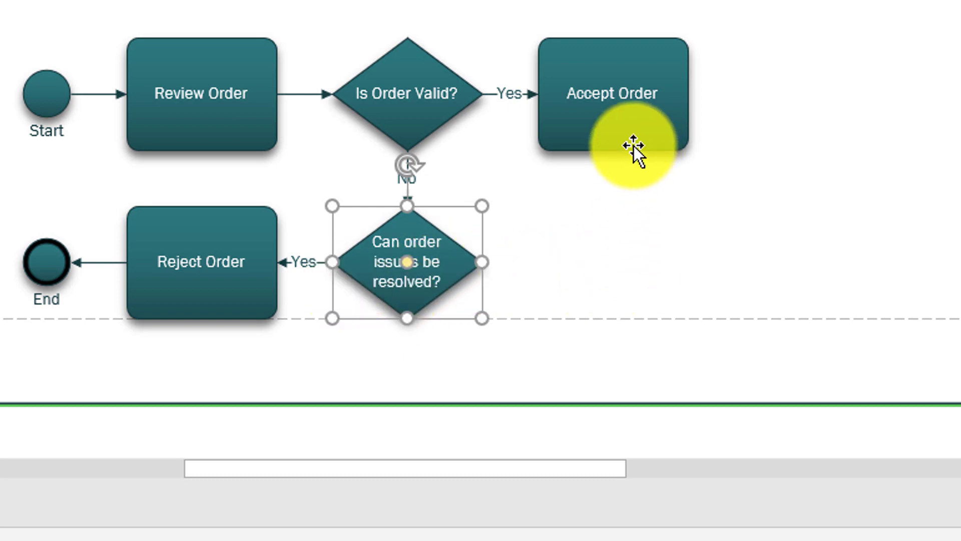
Change the label of the connector leading from "Can order issues be resolved?" to Reject Order to "No".
left_click(303, 264)
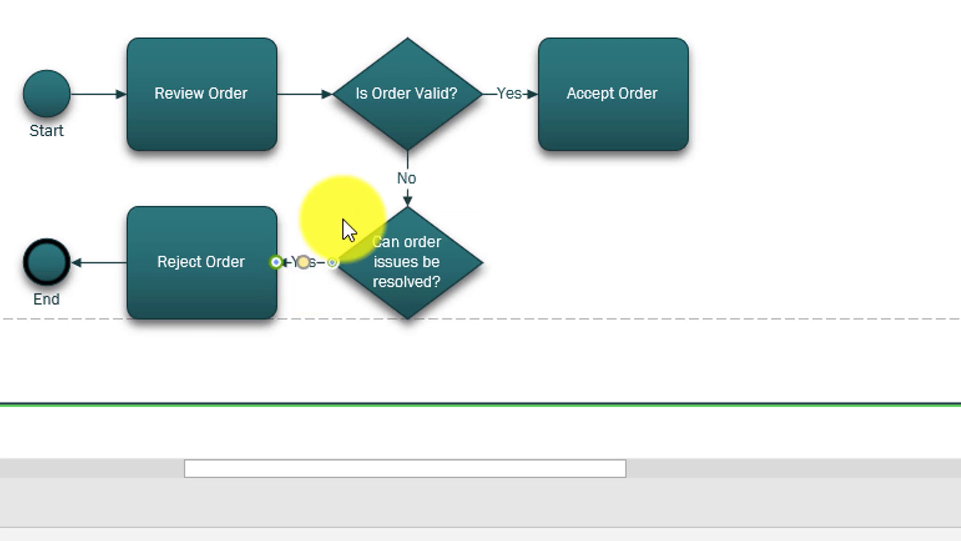
type("No")
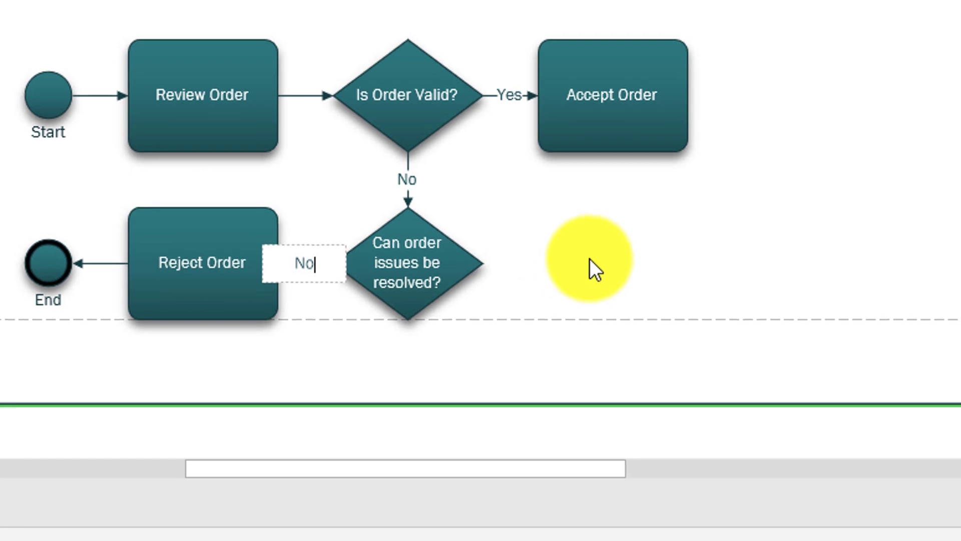
left_click(590, 260)
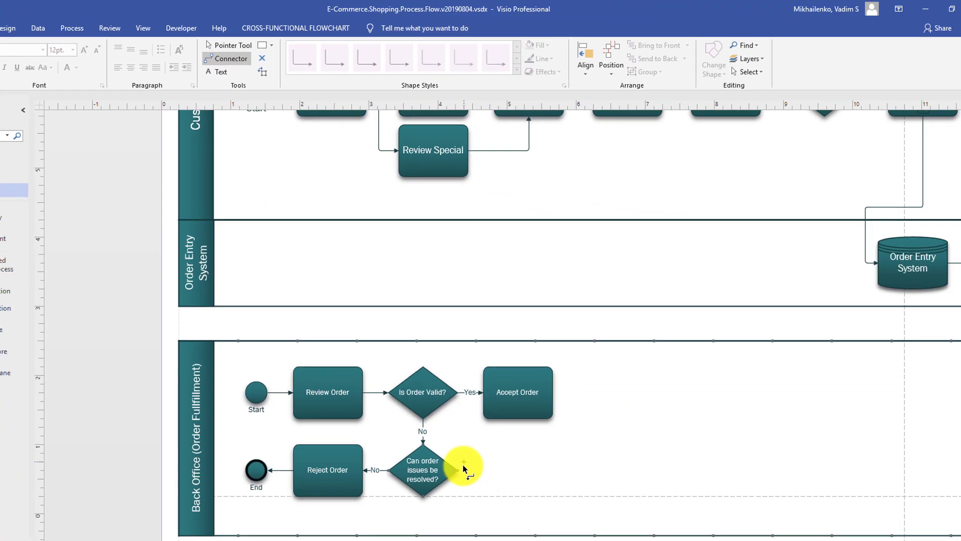
Connect the right corner of the "Can order issues be resolved?" gateway to the bottom of Accept Order and label the connector "Yes".
left_click(239, 63)
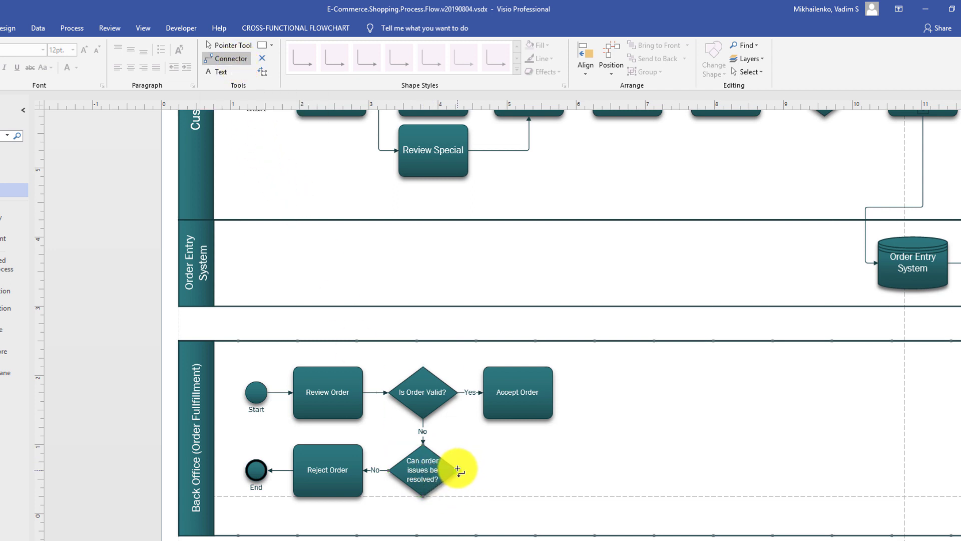
mouse_move(461, 469)
left_mouse_down()
mouse_move(508, 464)
mouse_move(518, 418)
left_mouse_up()
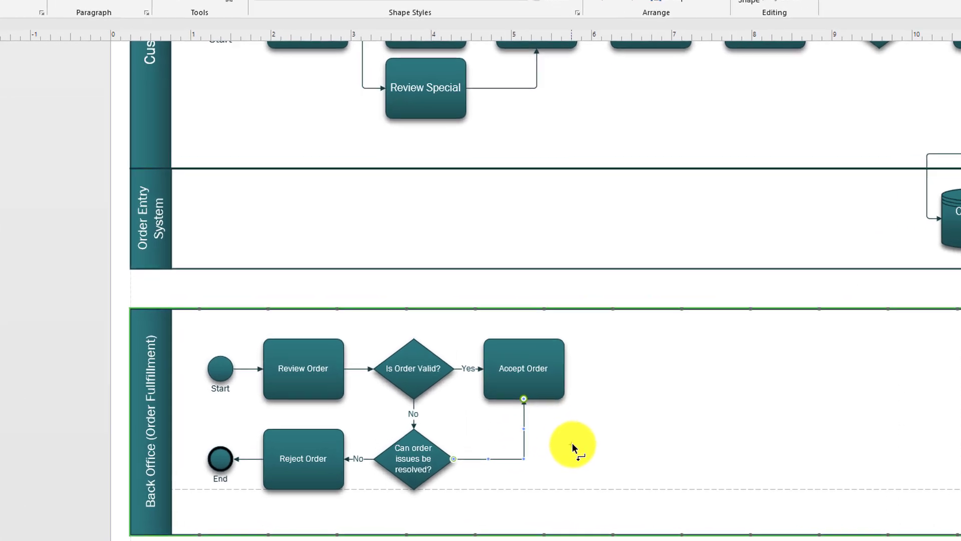
type("Yes")
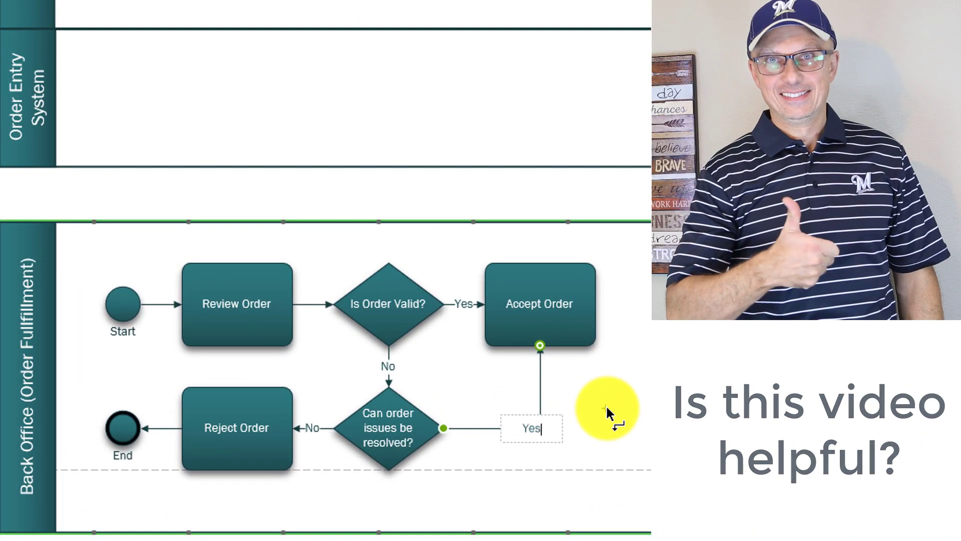
left_click(401, 442)
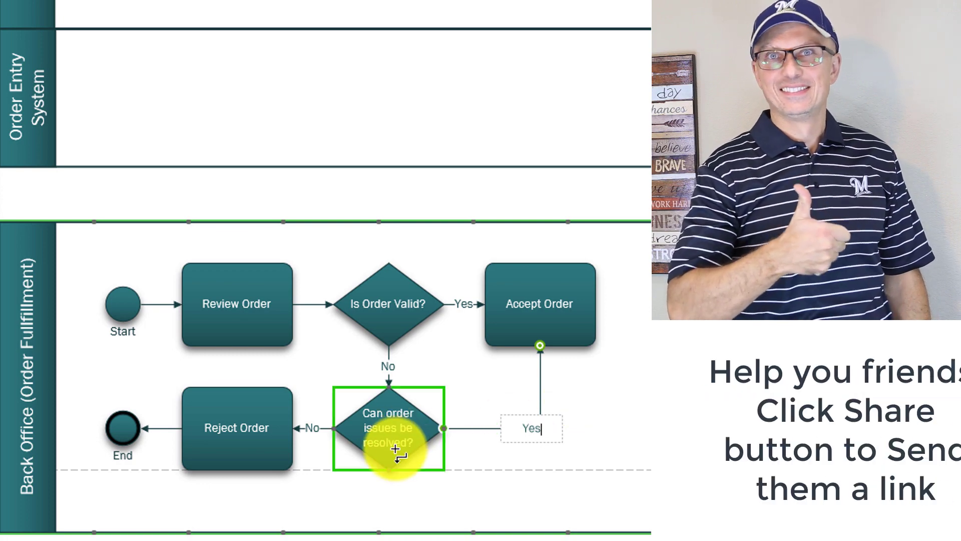